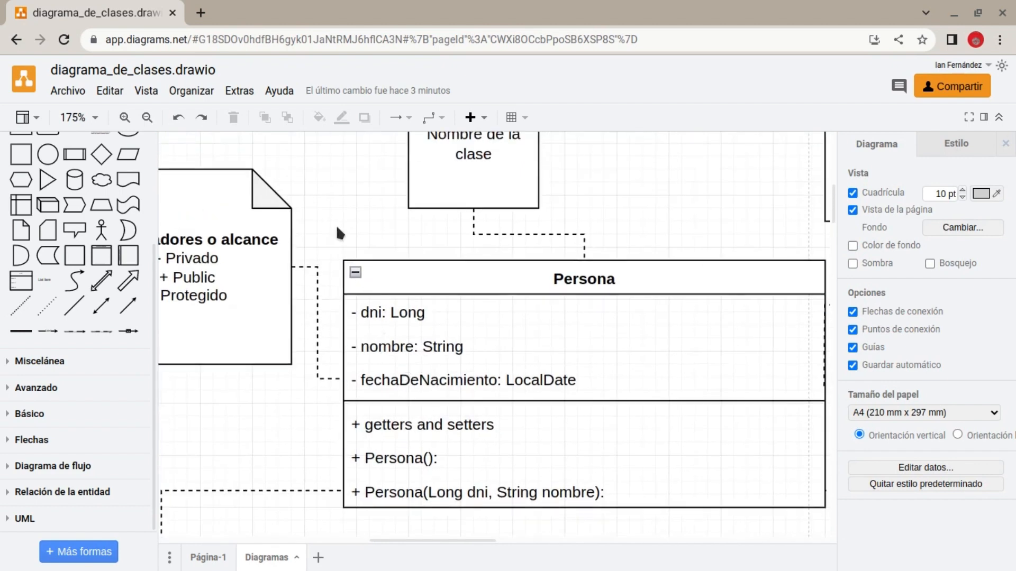
# Examine the Persona class, its Clasificadores o alcance note and the rows of its methods section
pyautogui.moveTo(336, 227); pyautogui.dragTo(672, 511)
pyautogui.moveTo(341, 238); pyautogui.dragTo(399, 211)
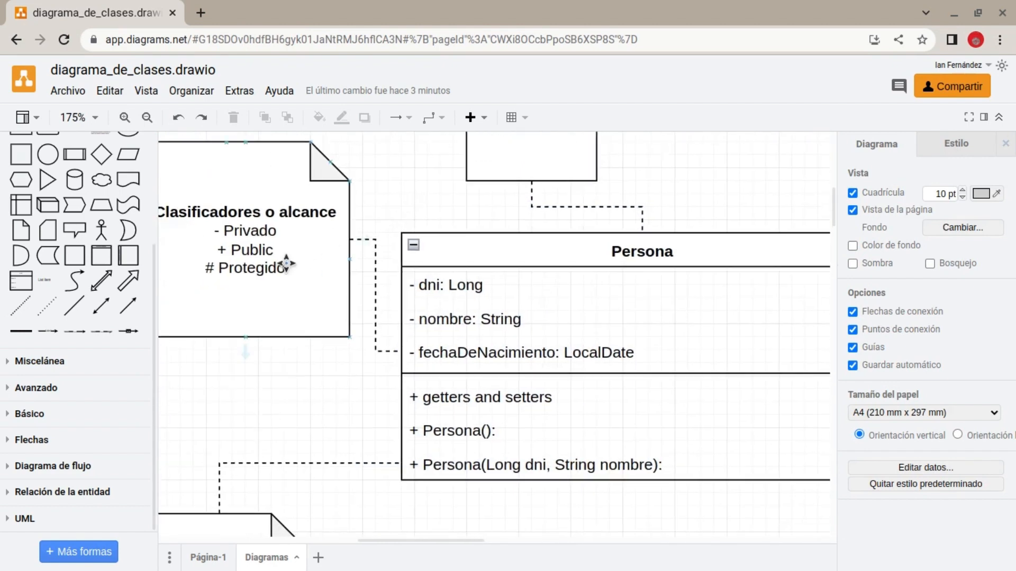
pyautogui.doubleClick(284, 268)
pyautogui.click(621, 404)
pyautogui.moveTo(604, 395); pyautogui.dragTo(513, 369)
pyautogui.hscroll(7, 512, 368)
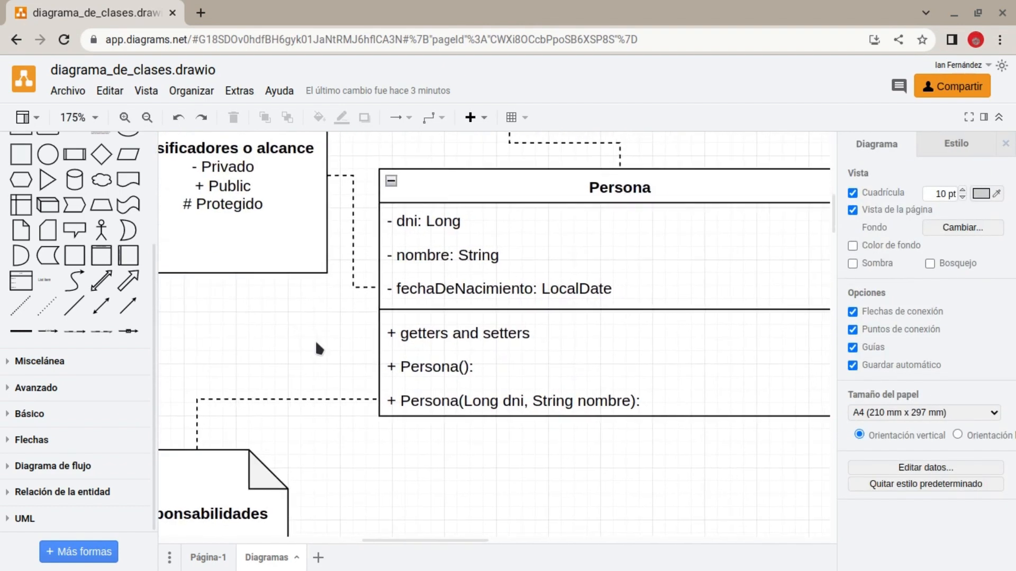
pyautogui.moveTo(454, 339); pyautogui.dragTo(603, 227)
pyautogui.moveTo(539, 398); pyautogui.dragTo(405, 393)
pyautogui.moveTo(722, 370); pyautogui.dragTo(201, 212)
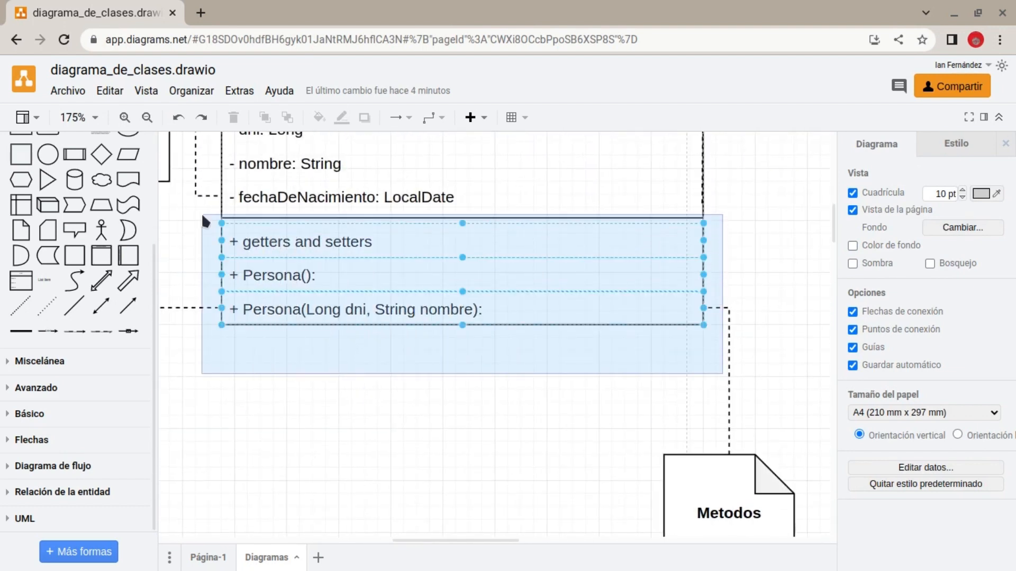
pyautogui.click(428, 400)
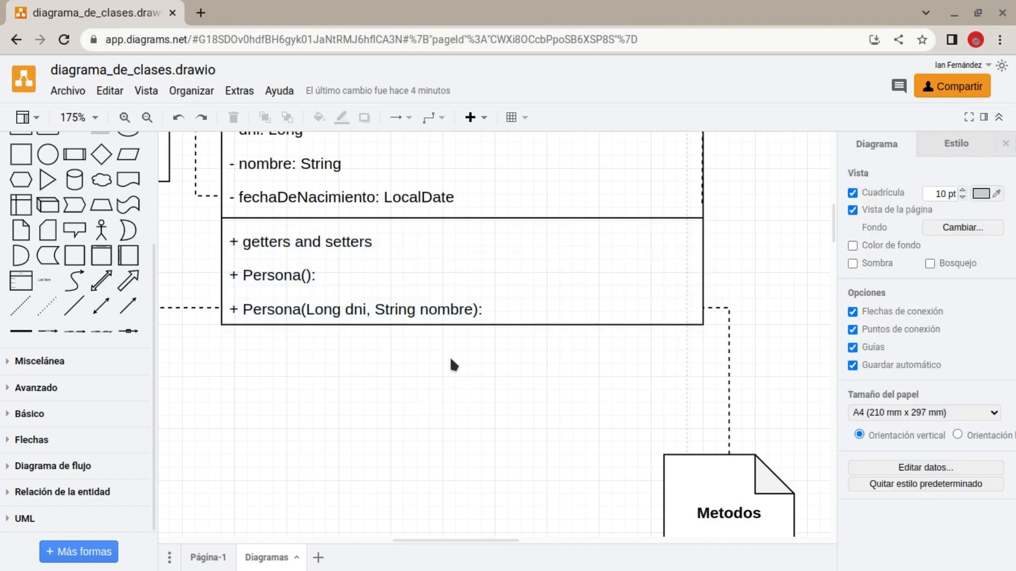
# Inspect the Persona constructor with the parameters Long dni and String nombre, along with the linked Metodos note
pyautogui.doubleClick(468, 309)
pyautogui.click(472, 317)
pyautogui.doubleClick(473, 318)
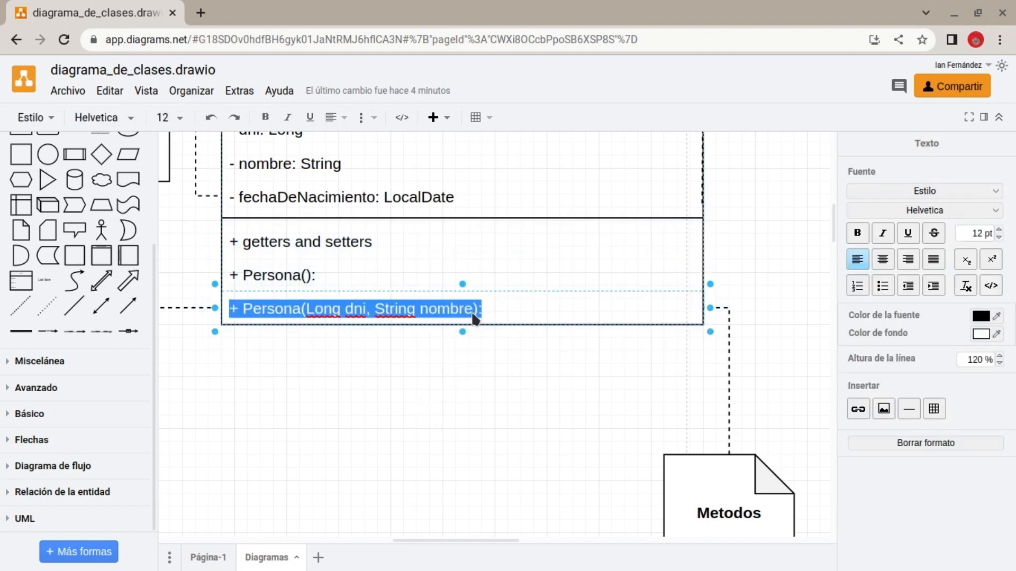
pyautogui.moveTo(466, 315); pyautogui.dragTo(285, 319)
pyautogui.click(454, 433)
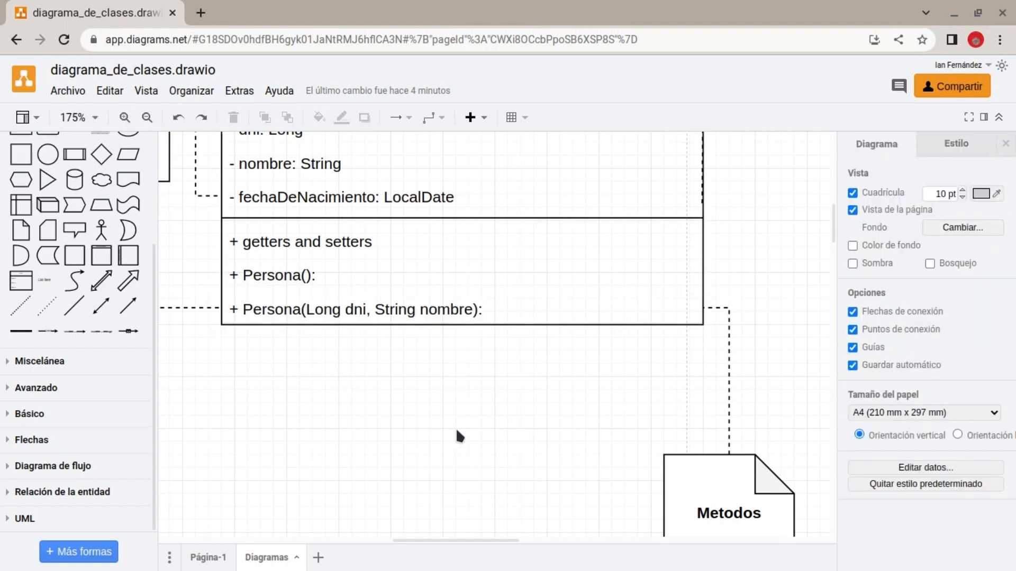
pyautogui.scroll(2, 483, 347)
pyautogui.scroll(-3, 601, 356)
pyautogui.hscroll(2, 601, 356)
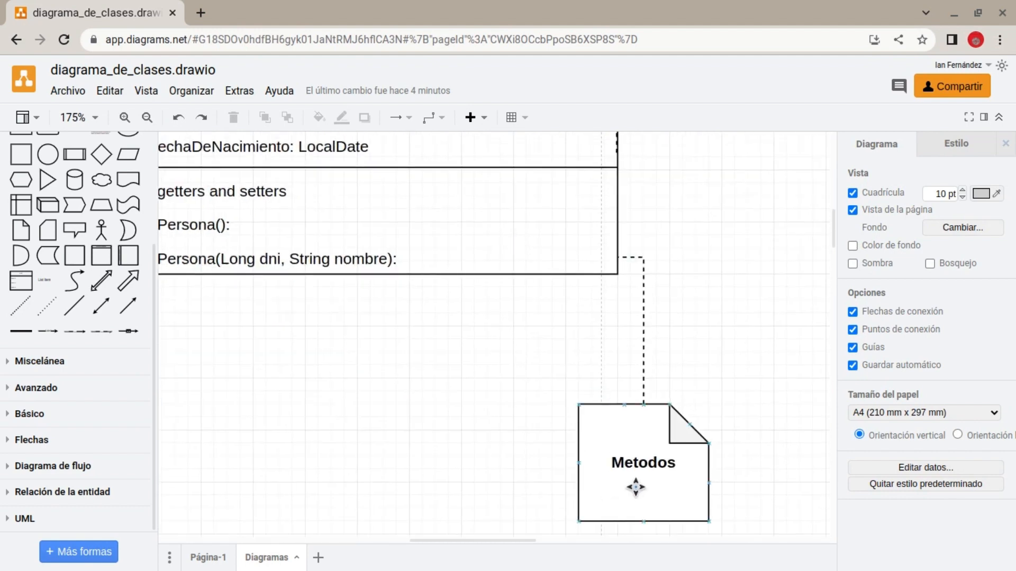
pyautogui.scroll(2, 635, 487)
pyautogui.hscroll(-2, 635, 487)
pyautogui.doubleClick(550, 360)
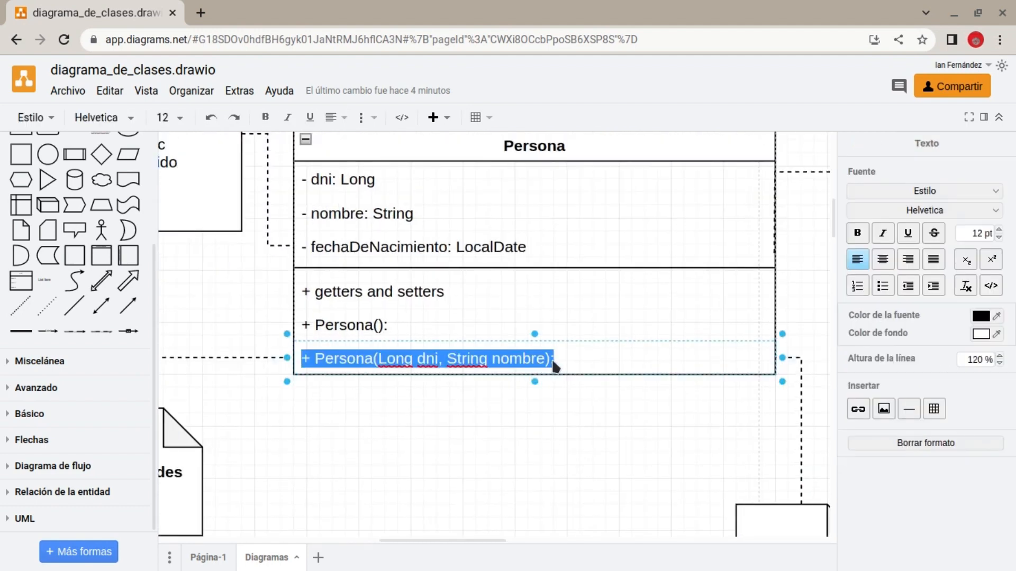
pyautogui.click(552, 365)
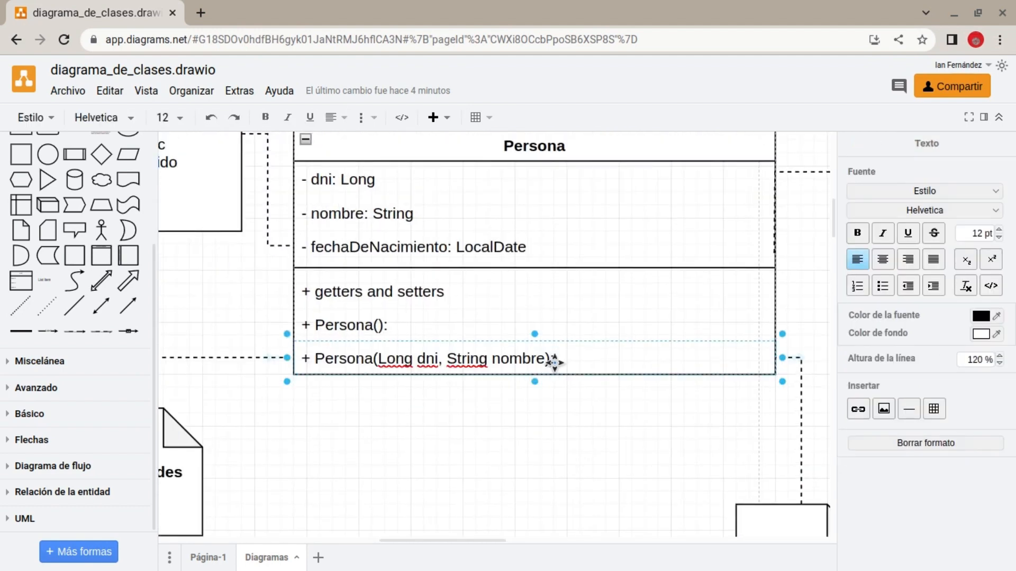
pyautogui.write(':')
pyautogui.click(531, 472)
# Review the Persona class's getters and setters and both constructors alongside the Responsabilidades note
pyautogui.moveTo(435, 424); pyautogui.dragTo(503, 376)
pyautogui.click(363, 369)
pyautogui.moveTo(395, 189); pyautogui.dragTo(680, 395)
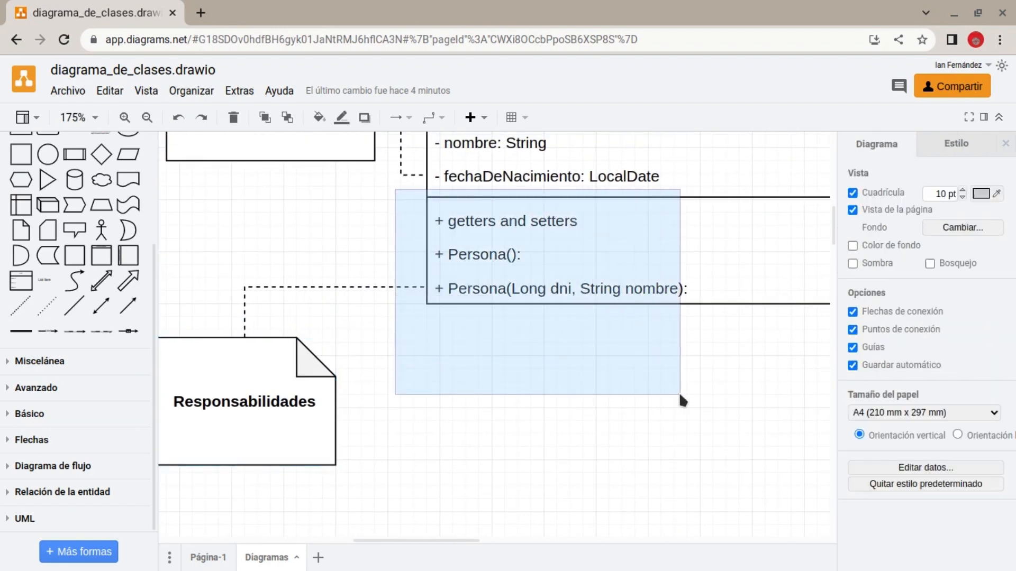
pyautogui.moveTo(752, 391); pyautogui.dragTo(678, 433)
pyautogui.moveTo(764, 407); pyautogui.dragTo(653, 405)
pyautogui.moveTo(771, 397); pyautogui.dragTo(222, 241)
pyautogui.click(370, 423)
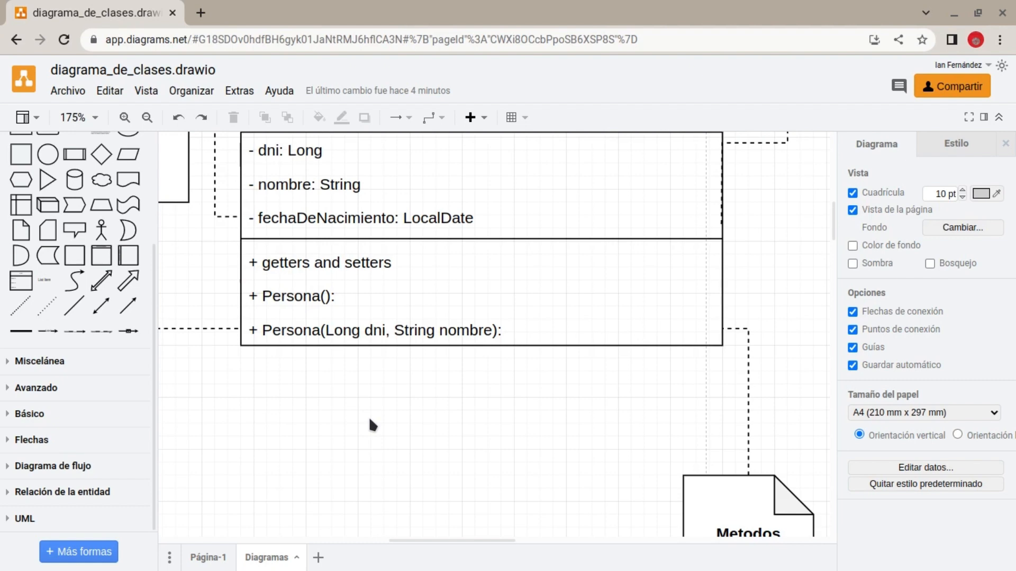
# Examine the Atributos note and the dni, nombre and fechaDeNacimiento attributes of the Persona class
pyautogui.scroll(5, 564, 368)
pyautogui.hscroll(3, 564, 367)
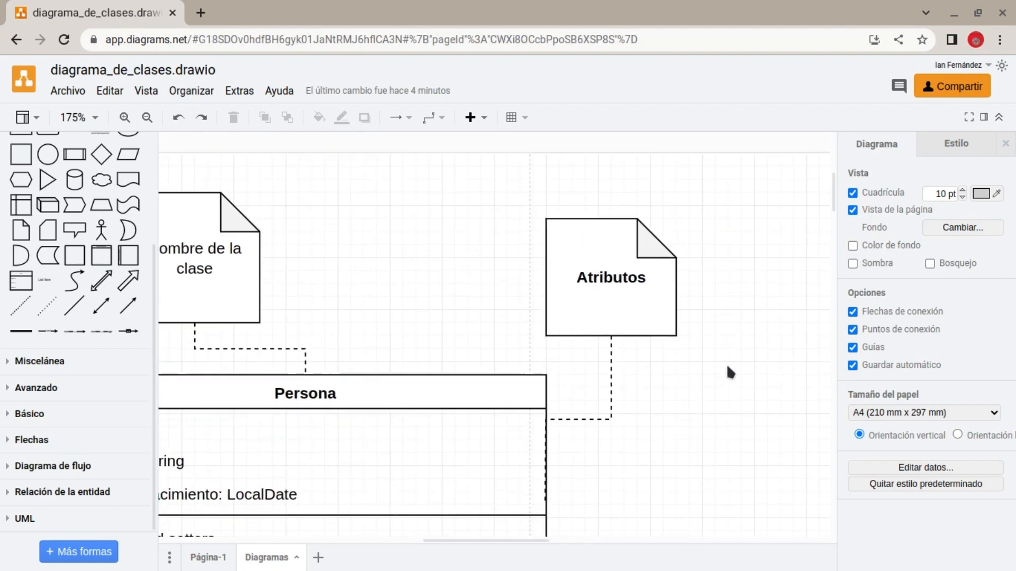
pyautogui.moveTo(728, 366); pyautogui.dragTo(465, 181)
pyautogui.scroll(-3, 467, 201)
pyautogui.hscroll(-4, 468, 201)
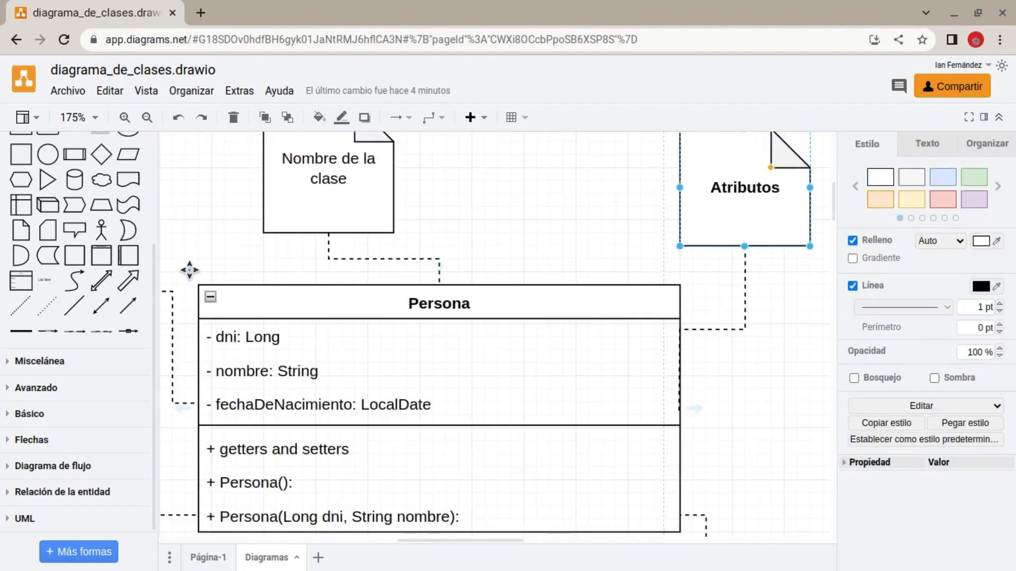
pyautogui.moveTo(189, 270); pyautogui.dragTo(175, 317)
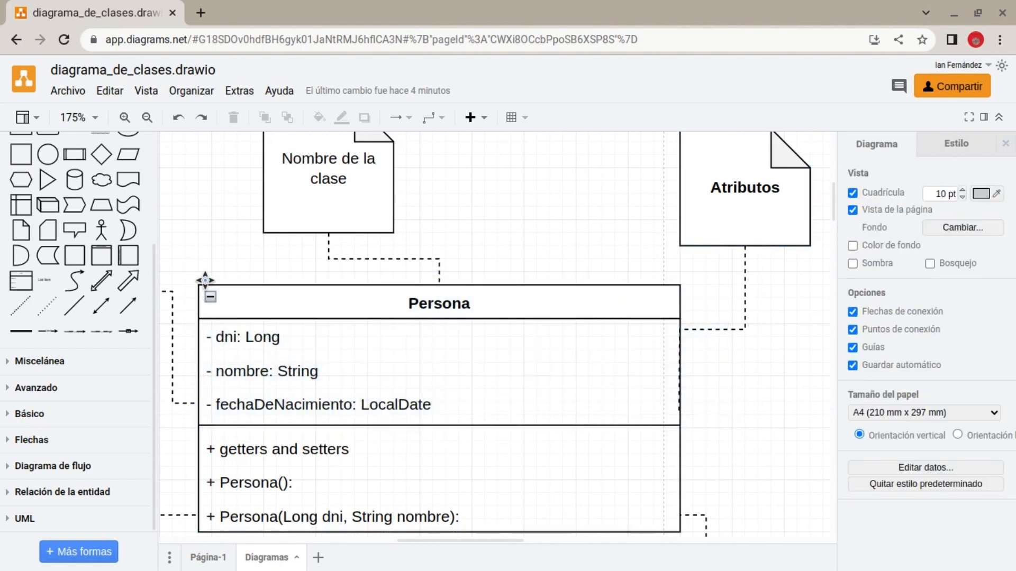
pyautogui.click(272, 336)
pyautogui.click(301, 379)
pyautogui.click(405, 408)
pyautogui.moveTo(232, 341); pyautogui.dragTo(343, 323)
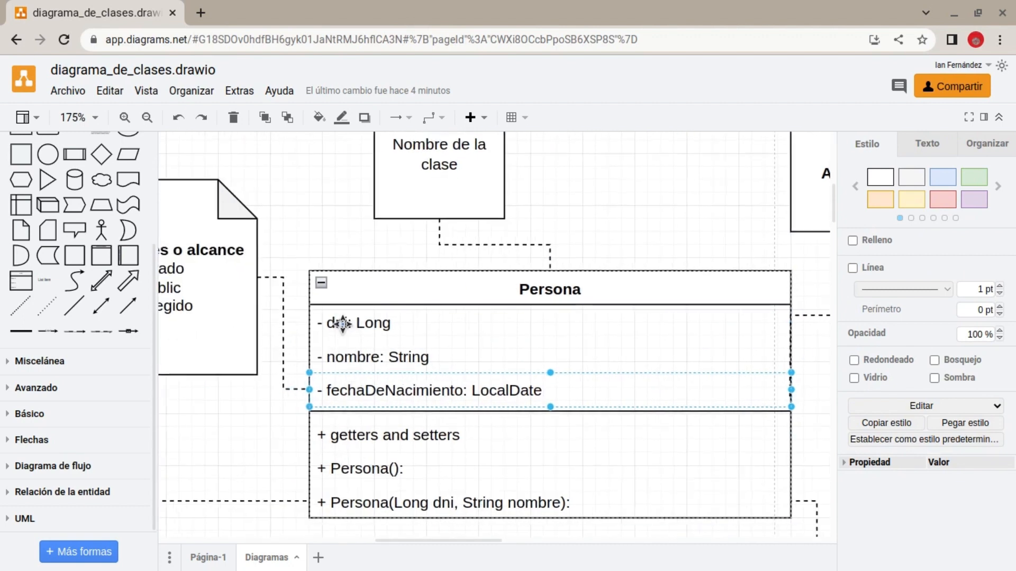
# Inspect the name and the data type of the dni attribute in the Persona class
pyautogui.click(343, 323)
pyautogui.doubleClick(341, 324)
pyautogui.doubleClick(338, 323)
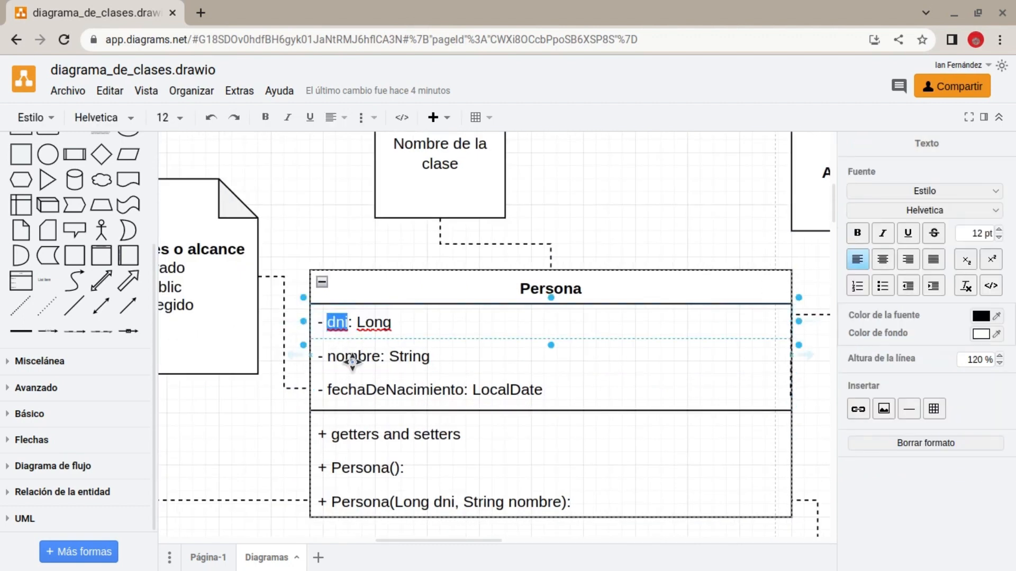
pyautogui.doubleClick(341, 360)
pyautogui.doubleClick(339, 359)
pyautogui.doubleClick(378, 325)
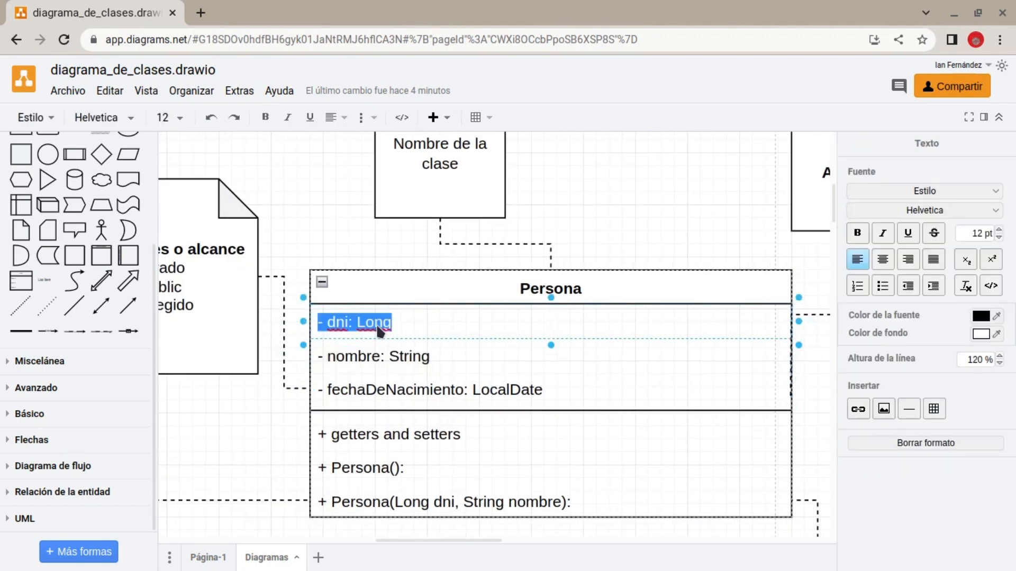
pyautogui.click(351, 327)
pyautogui.doubleClick(369, 327)
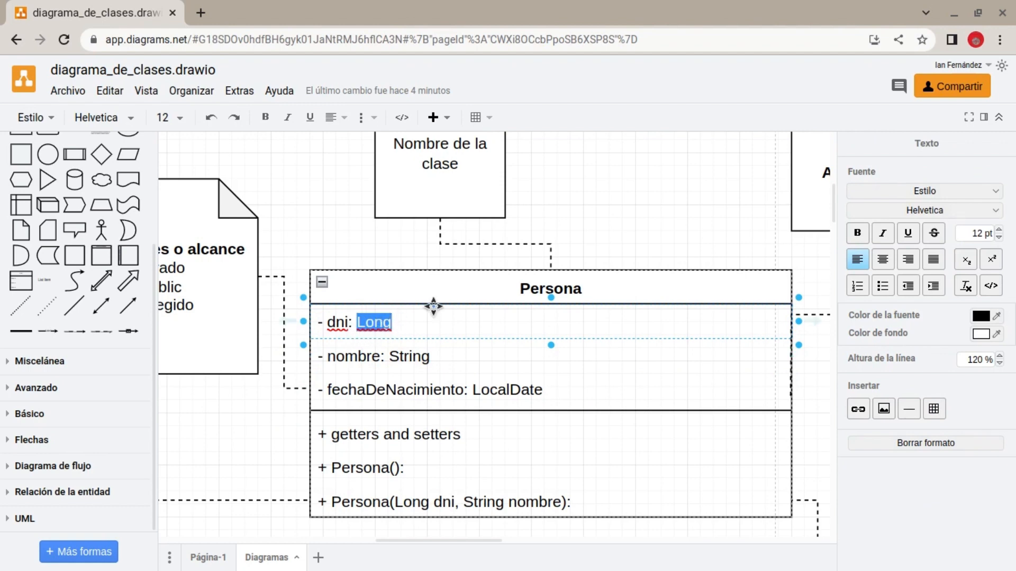
pyautogui.click(562, 188)
# Review the complete annotated Persona class and go on to the diagram under the CARDINALIDAD heading
pyautogui.scroll(1, 564, 268)
pyautogui.scroll(-4, 572, 229)
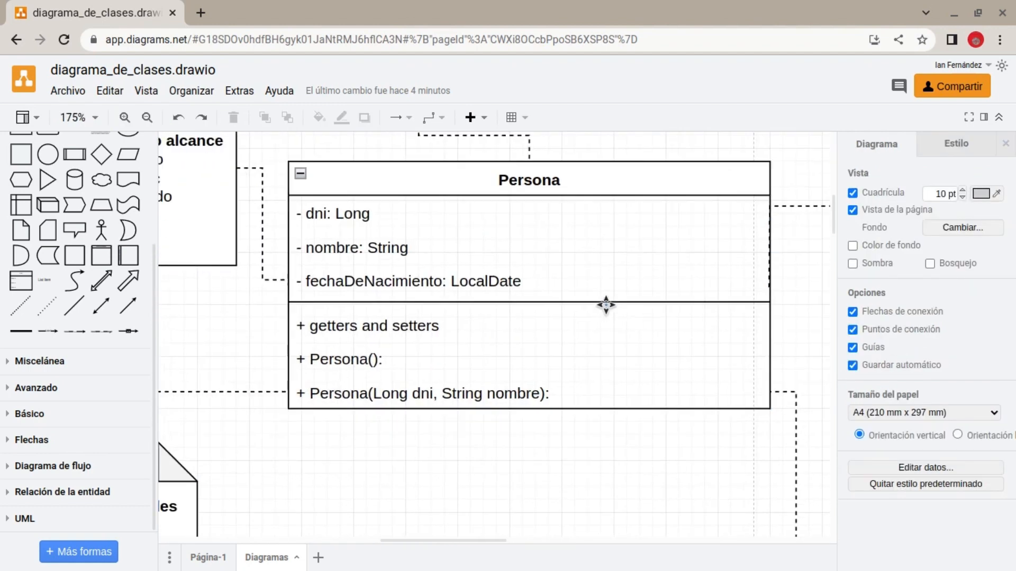
pyautogui.scroll(-4, 606, 306)
pyautogui.scroll(3, 607, 302)
pyautogui.scroll(2, 573, 238)
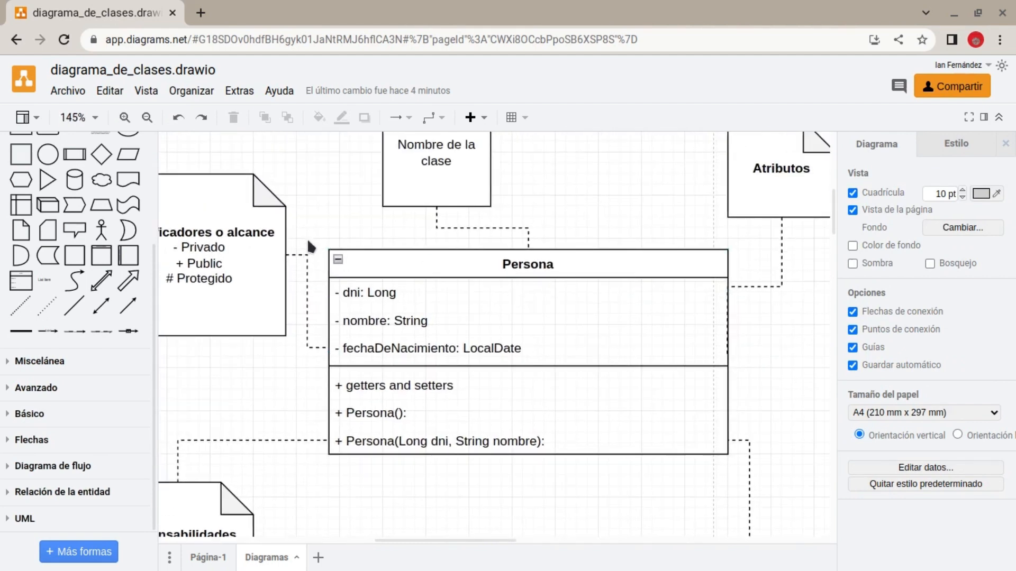
pyautogui.moveTo(311, 247); pyautogui.dragTo(783, 467)
pyautogui.click(720, 495)
pyautogui.scroll(-3, 723, 370)
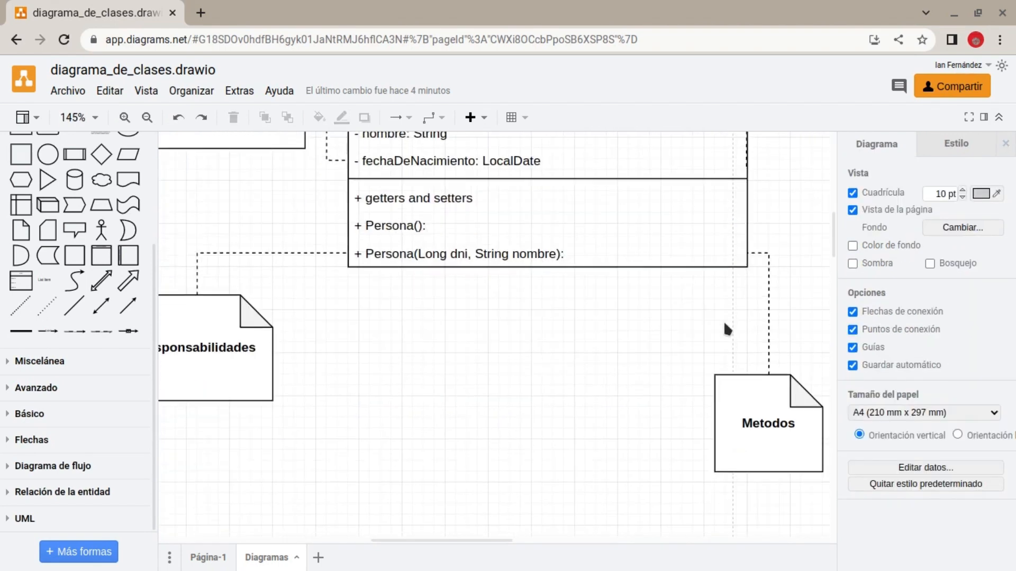
pyautogui.scroll(-4, 725, 325)
pyautogui.hscroll(-4, 725, 326)
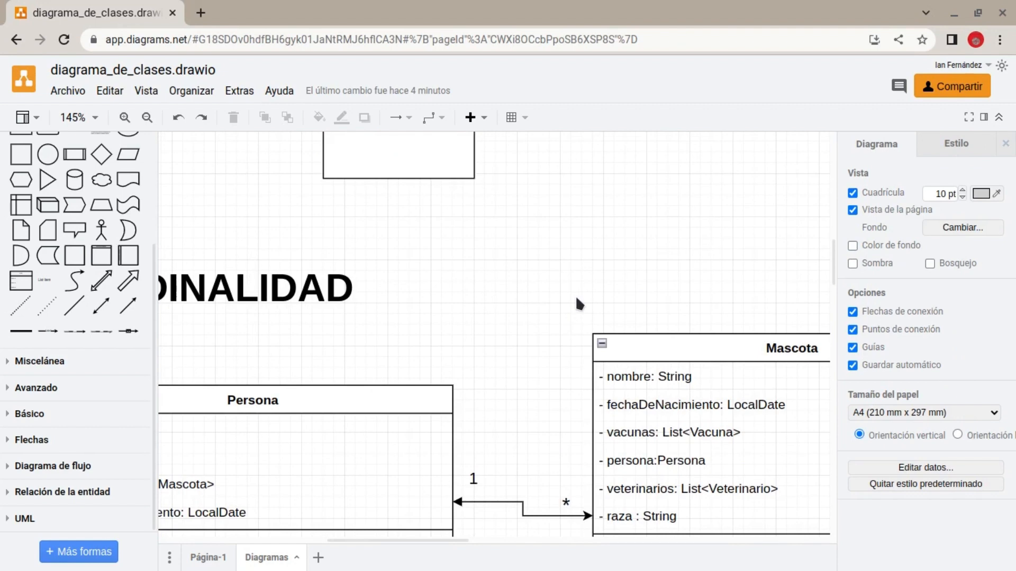
pyautogui.moveTo(562, 364); pyautogui.dragTo(610, 275)
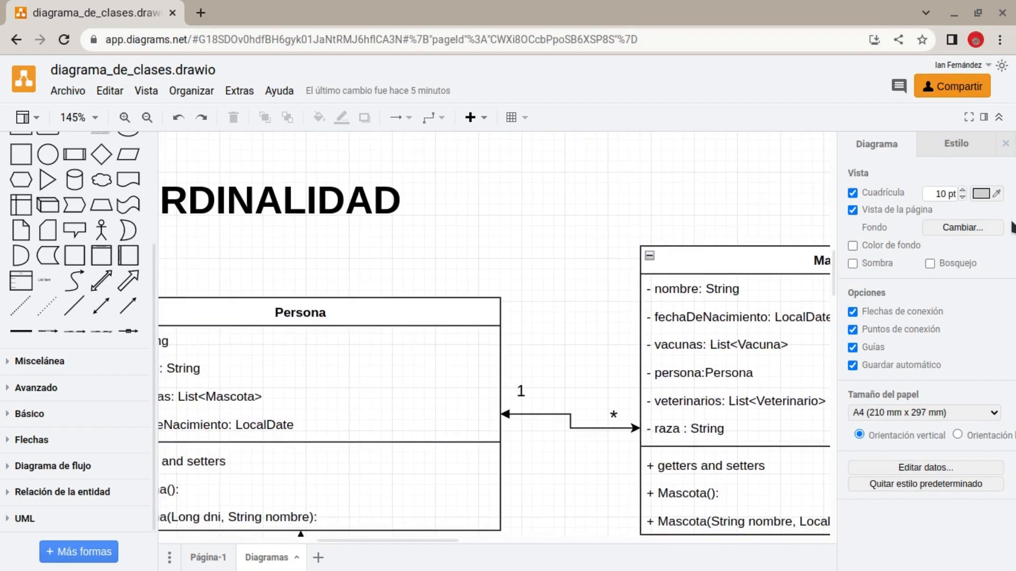
# Move the CARDINALIDAD heading slightly higher above the Persona class
pyautogui.moveTo(514, 256); pyautogui.dragTo(540, 221)
pyautogui.moveTo(556, 291); pyautogui.dragTo(582, 290)
pyautogui.scroll(-4, 592, 233)
pyautogui.scroll(3, 596, 244)
pyautogui.moveTo(397, 170); pyautogui.dragTo(415, 186)
pyautogui.moveTo(575, 271); pyautogui.dragTo(482, 258)
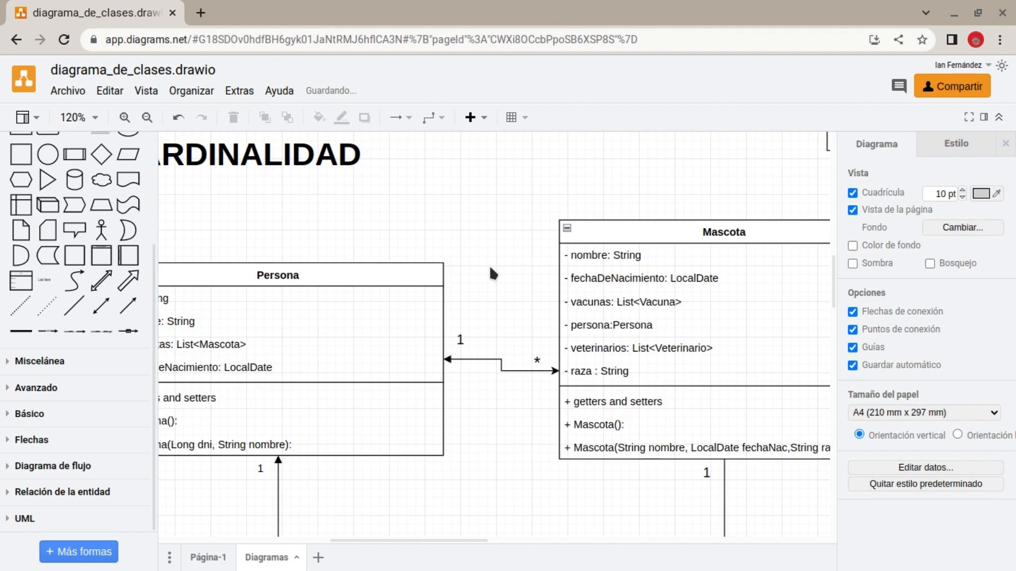
# Examine the Persona class and the 1 end of its relationship with the Mascota class
pyautogui.moveTo(489, 264); pyautogui.dragTo(531, 228)
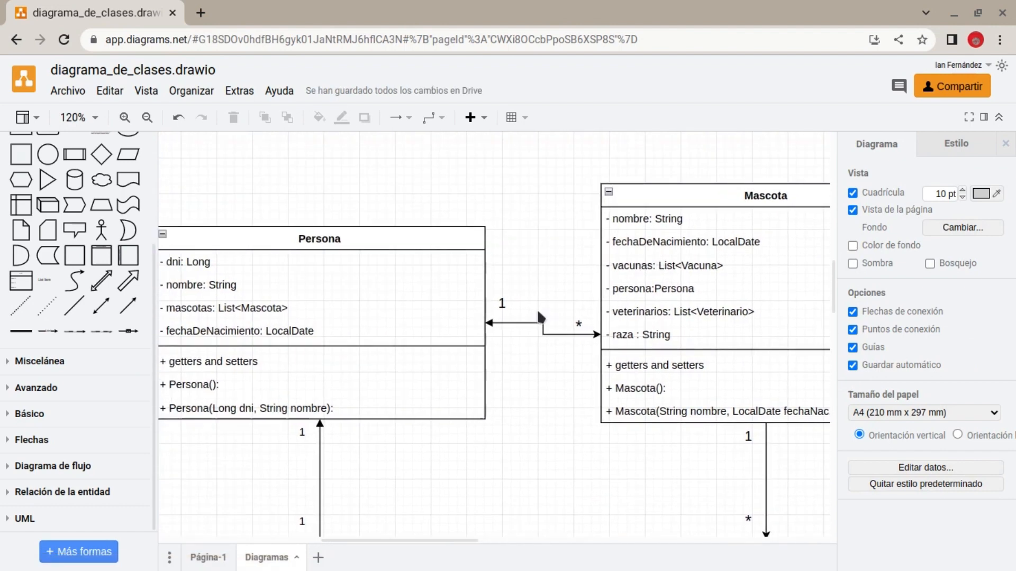
pyautogui.click(469, 238)
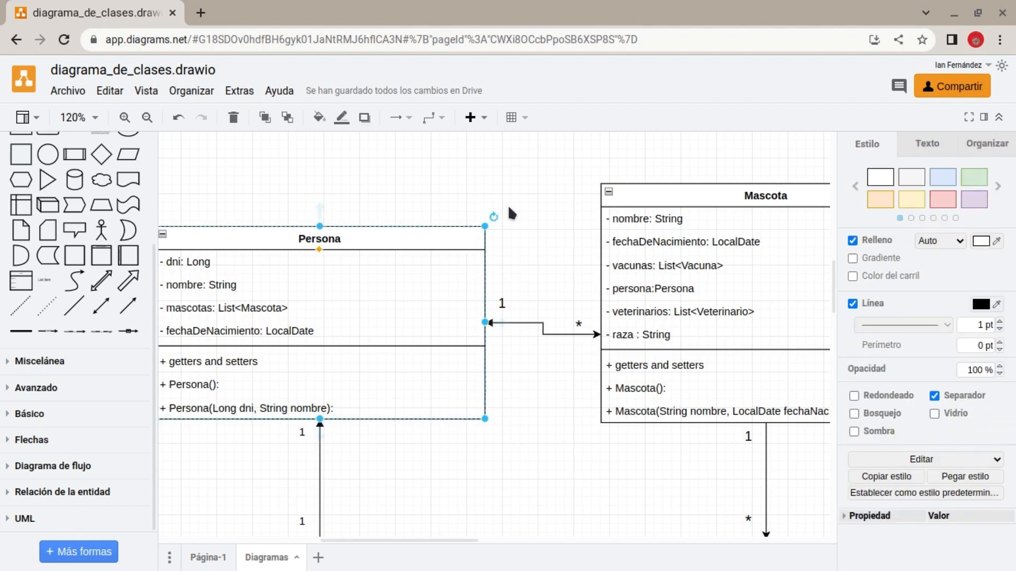
pyautogui.click(510, 211)
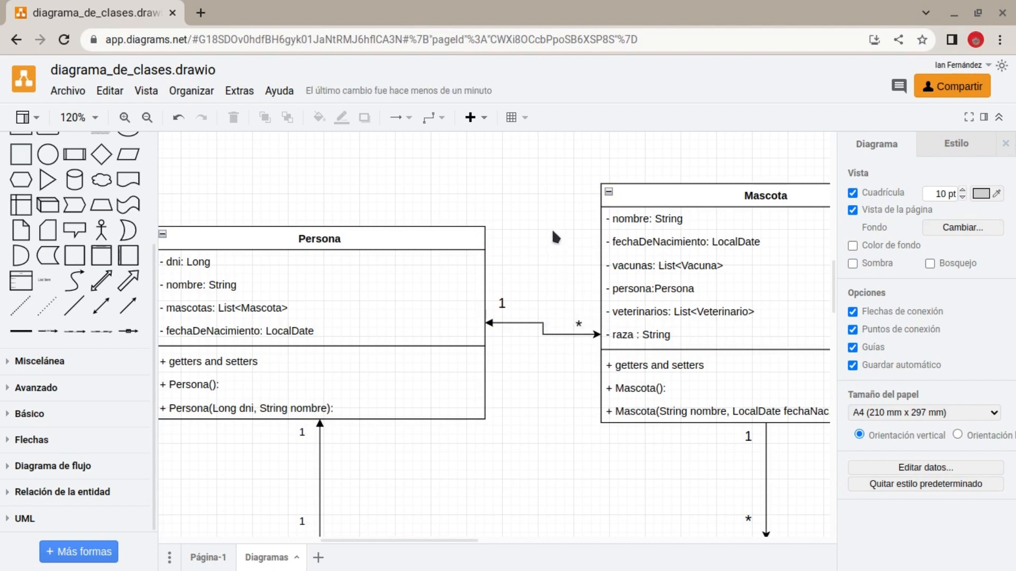
pyautogui.hscroll(-2, 555, 237)
pyautogui.moveTo(577, 233); pyautogui.dragTo(613, 227)
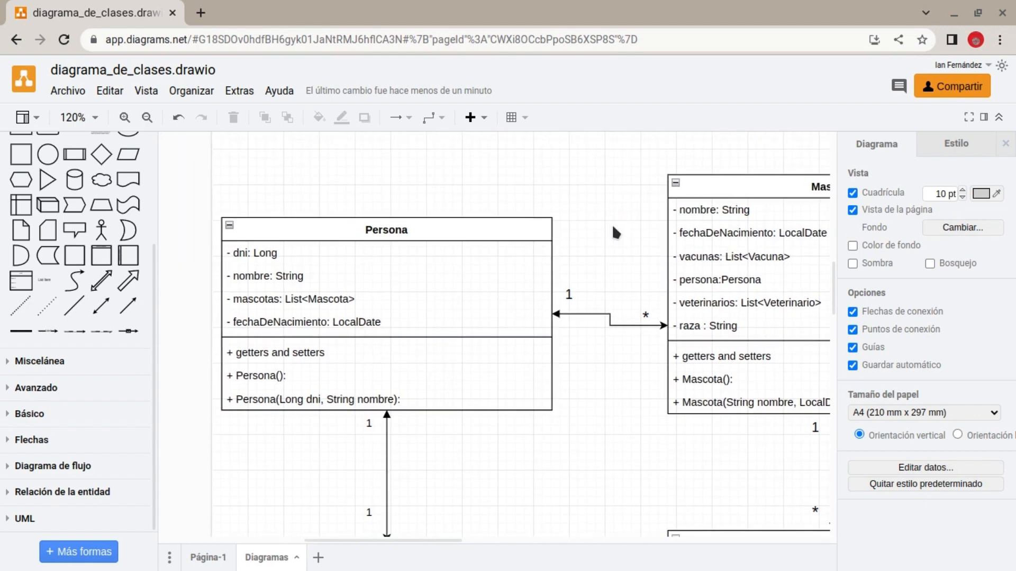
pyautogui.moveTo(215, 195); pyautogui.dragTo(557, 414)
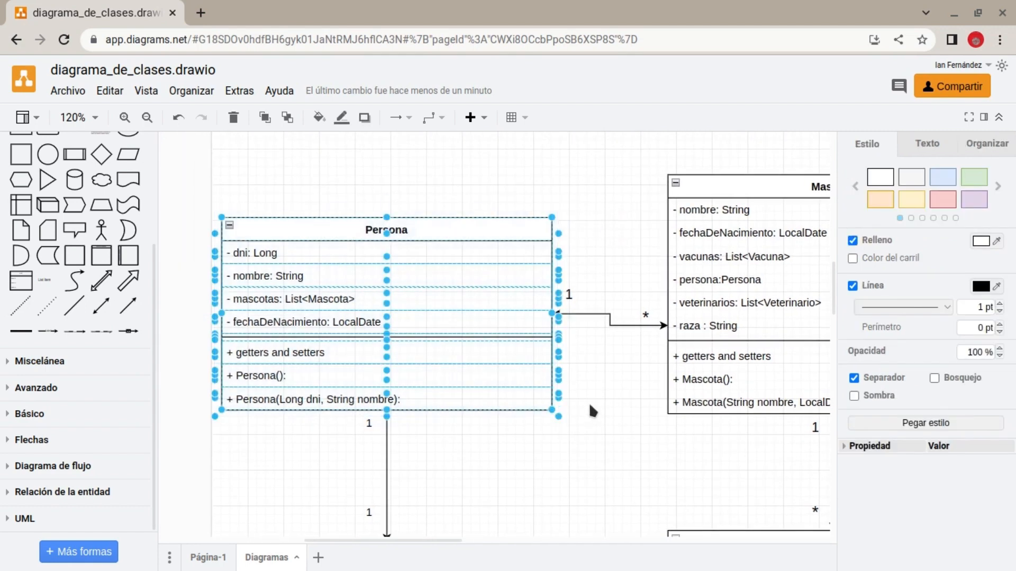
pyautogui.click(596, 406)
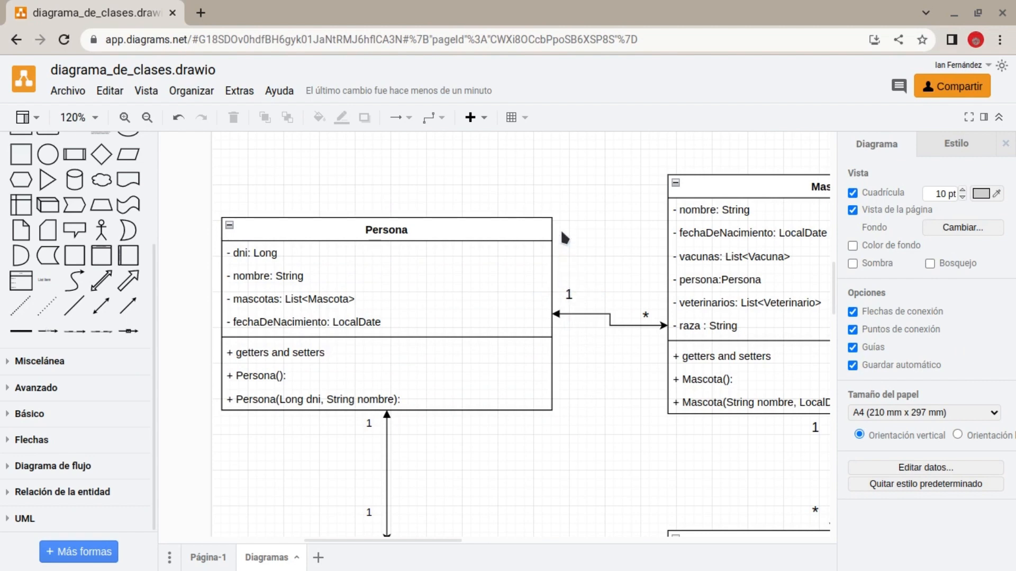
pyautogui.click(571, 297)
pyautogui.click(604, 386)
pyautogui.moveTo(609, 370); pyautogui.dragTo(555, 373)
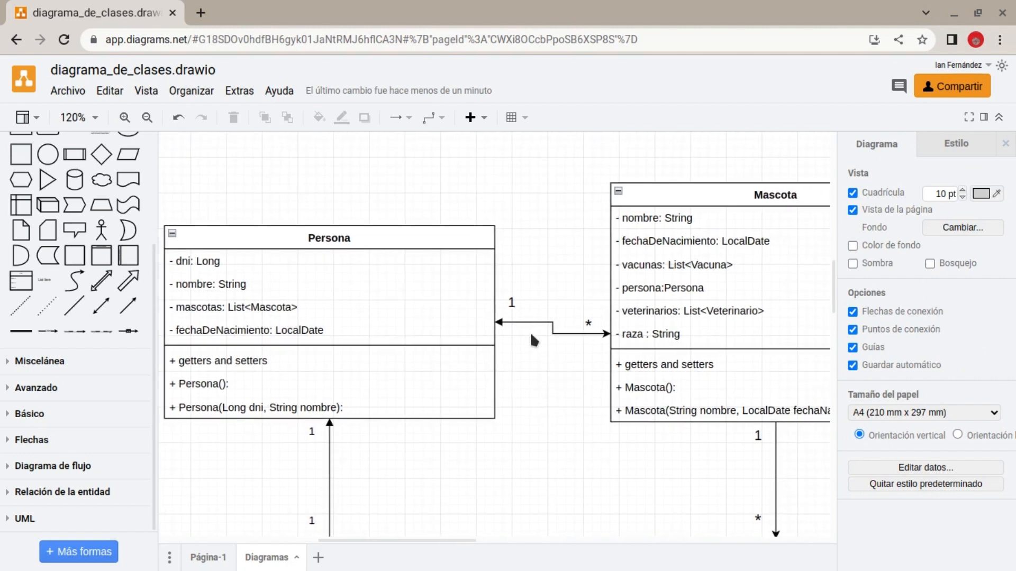
# Inspect the * cardinality at the Mascota end and the relationships leading to Domicilio and Vacuna
pyautogui.hscroll(3, 556, 376)
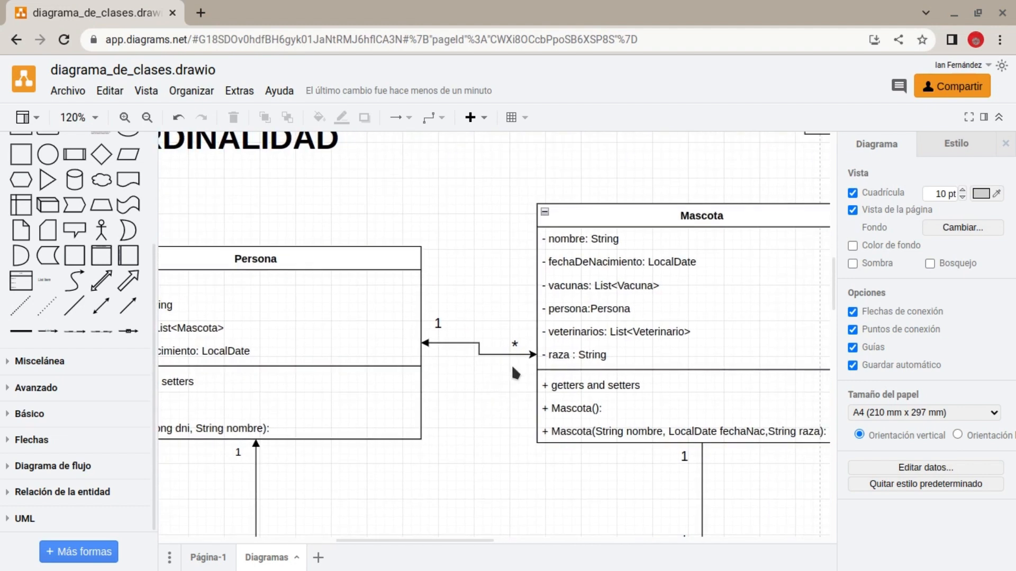
pyautogui.doubleClick(520, 343)
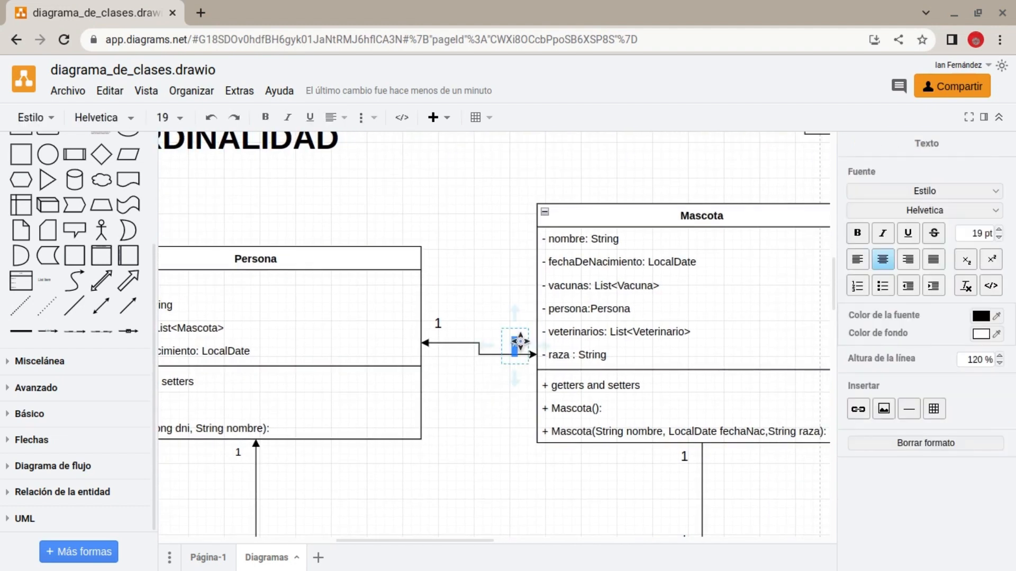
pyautogui.click(497, 294)
pyautogui.moveTo(511, 347); pyautogui.dragTo(532, 390)
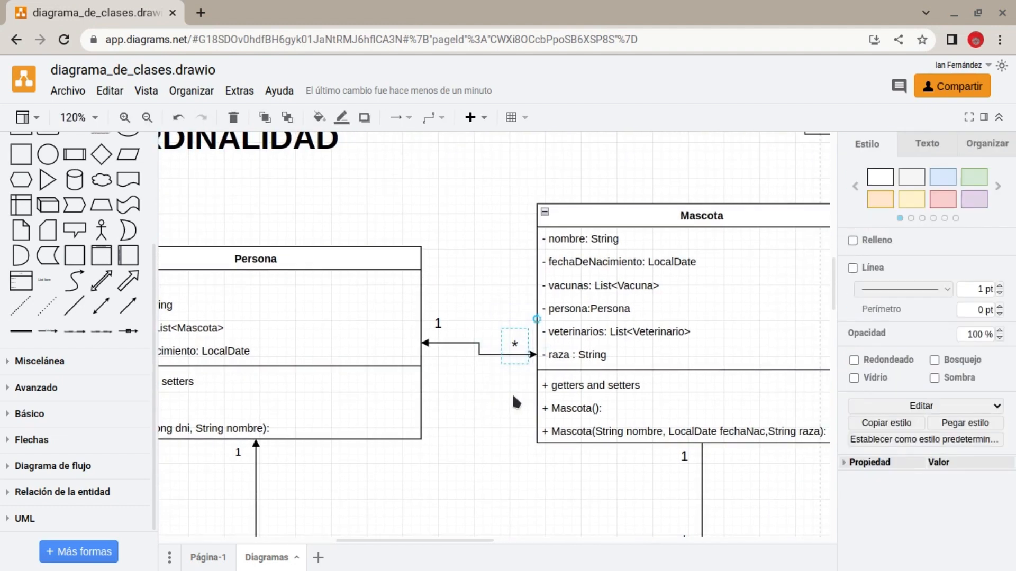
pyautogui.click(513, 393)
pyautogui.click(517, 340)
pyautogui.moveTo(565, 479); pyautogui.dragTo(664, 343)
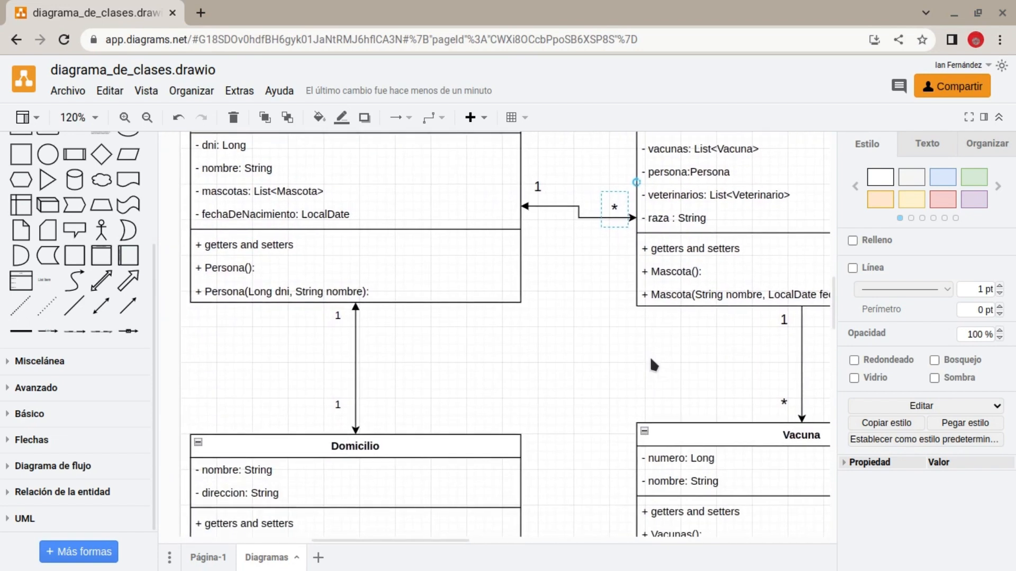
# Examine the relationship between the Persona and Domicilio classes, including the cardinality label at each end
pyautogui.moveTo(507, 399); pyautogui.dragTo(581, 479)
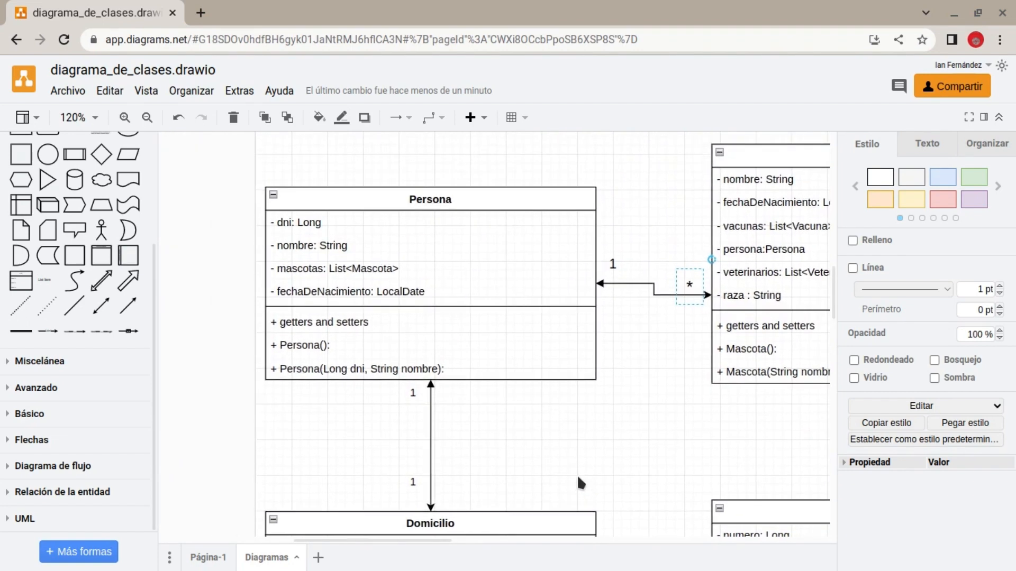
pyautogui.click(456, 196)
pyautogui.scroll(-5, 476, 345)
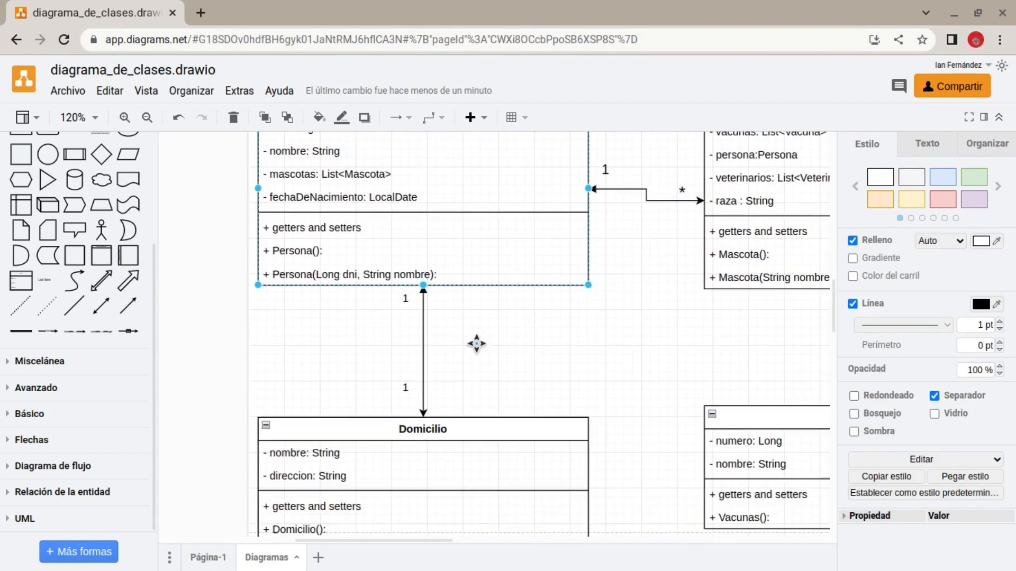
pyautogui.click(400, 257)
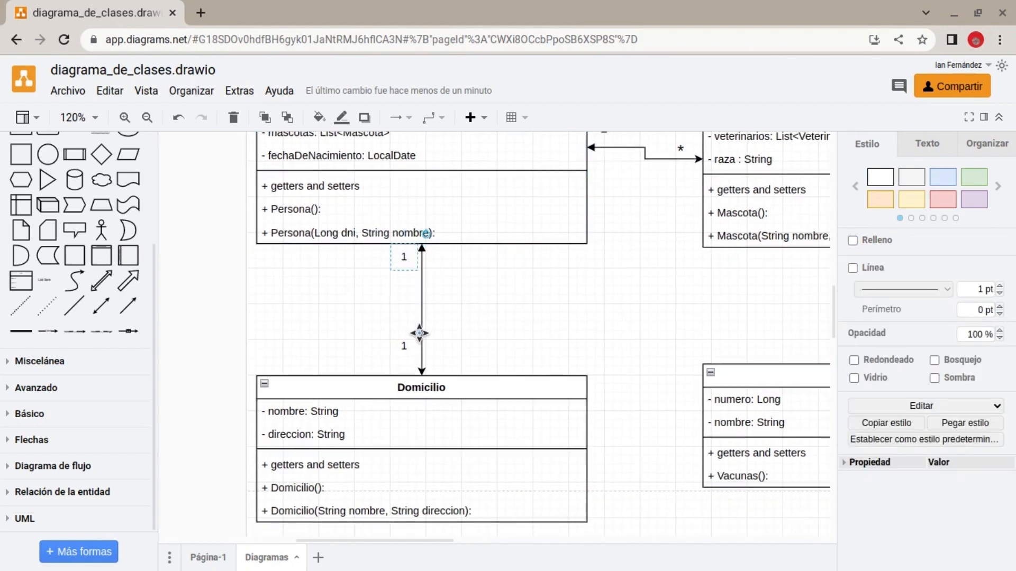
pyautogui.scroll(3, 431, 370)
pyautogui.moveTo(565, 378); pyautogui.dragTo(448, 301)
pyautogui.moveTo(488, 408); pyautogui.dragTo(471, 299)
pyautogui.moveTo(260, 314); pyautogui.dragTo(245, 299)
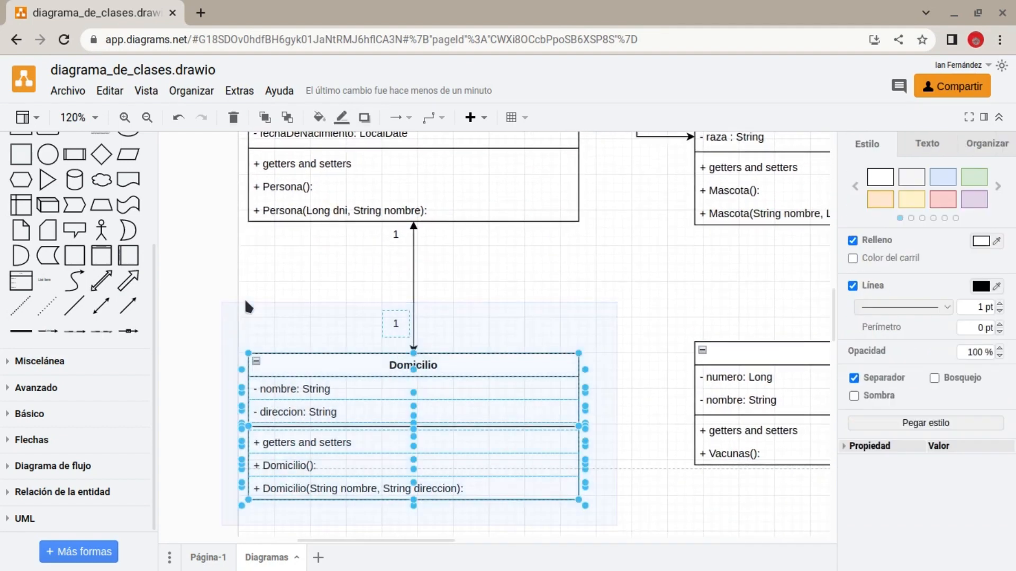
pyautogui.click(458, 329)
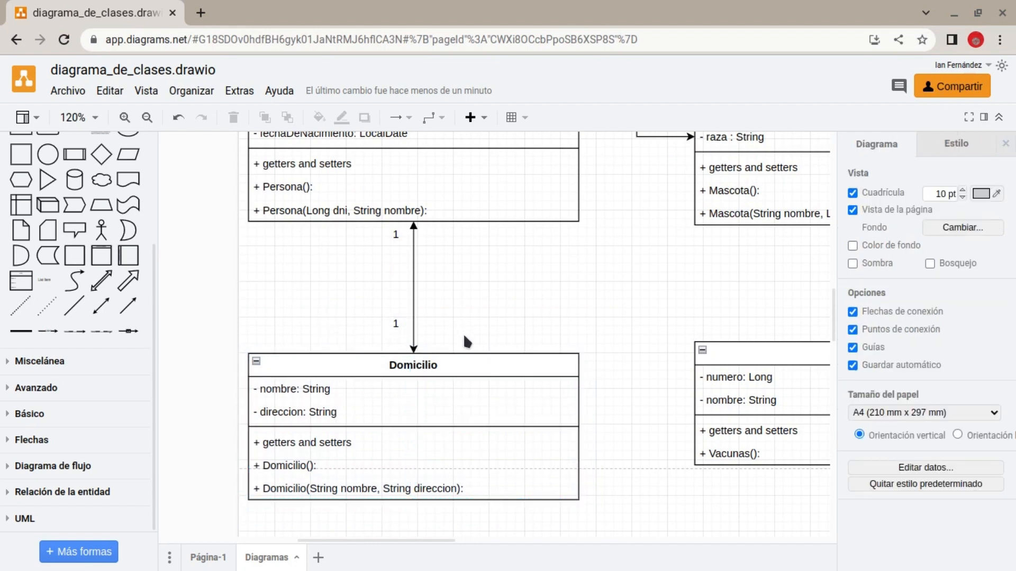
pyautogui.click(401, 320)
pyautogui.scroll(3, 402, 317)
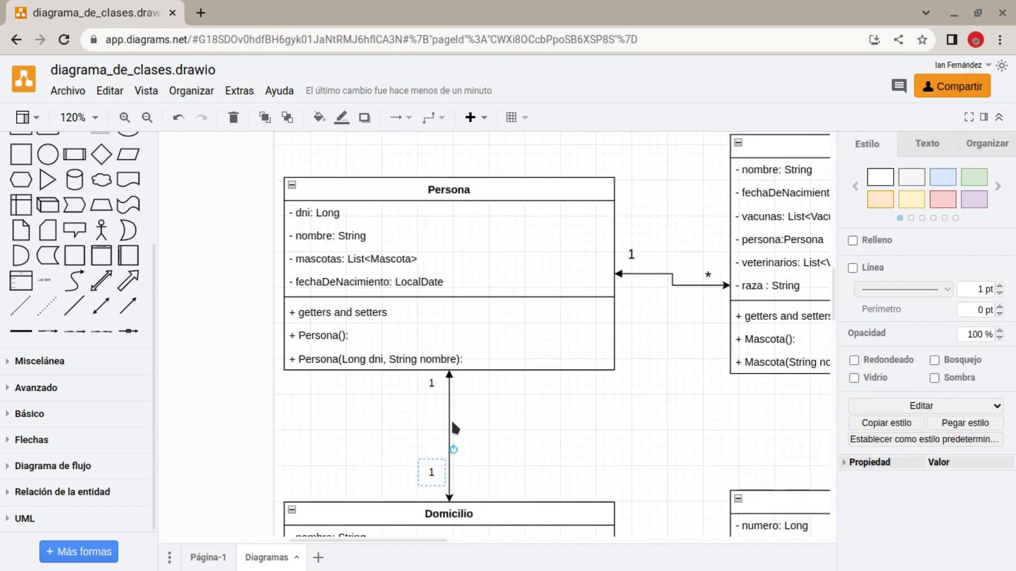
pyautogui.click(475, 197)
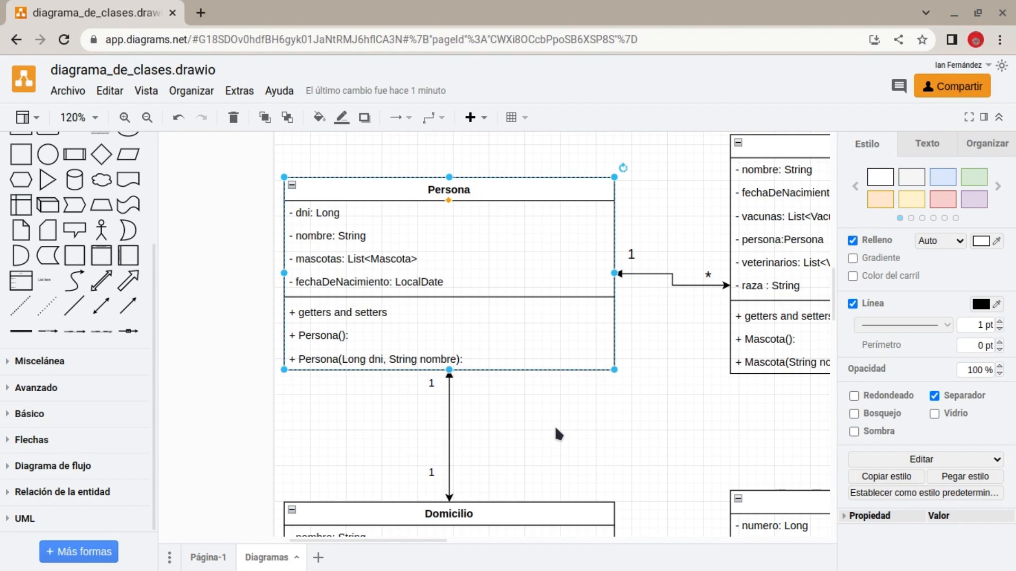
# Compare the Persona and Mascota classes and inspect the 1 and * labels on the relationship between them
pyautogui.scroll(-2, 537, 374)
pyautogui.hscroll(3, 538, 374)
pyautogui.scroll(2, 538, 359)
pyautogui.hscroll(3, 537, 358)
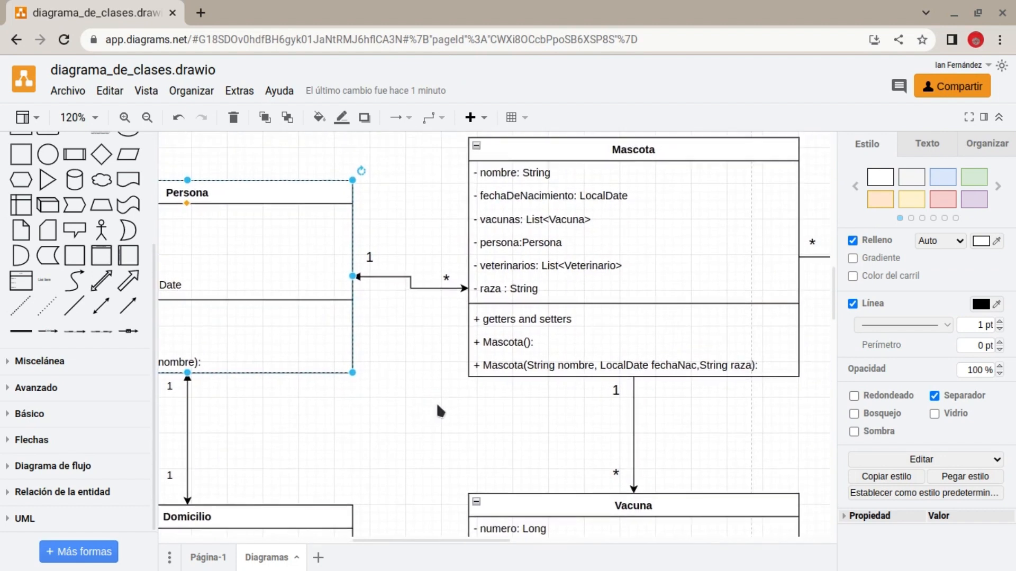
pyautogui.hscroll(-2, 594, 363)
pyautogui.hscroll(-3, 608, 390)
pyautogui.click(550, 394)
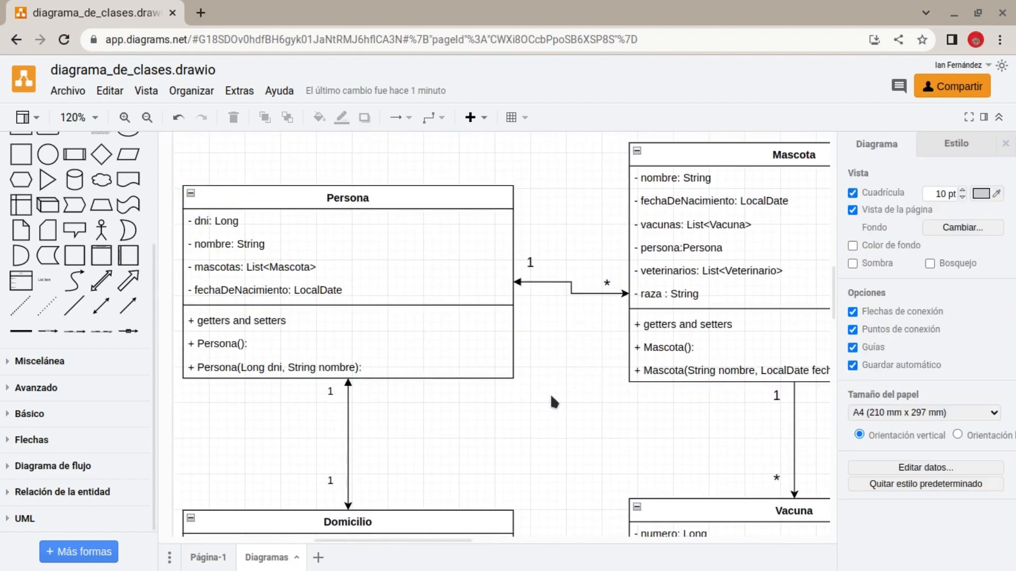
pyautogui.scroll(1, 597, 415)
pyautogui.hscroll(-1, 597, 416)
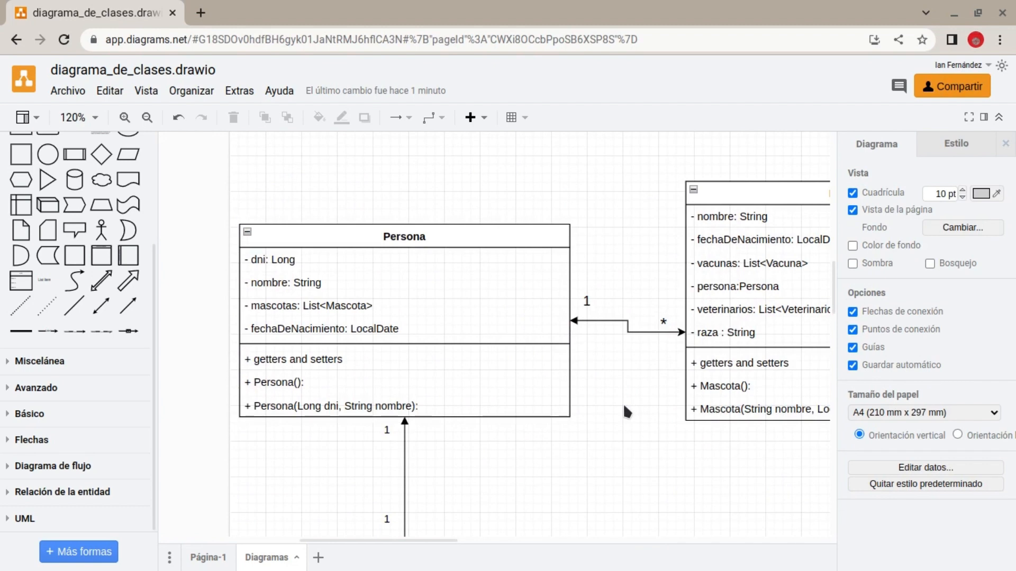
pyautogui.hscroll(2, 624, 402)
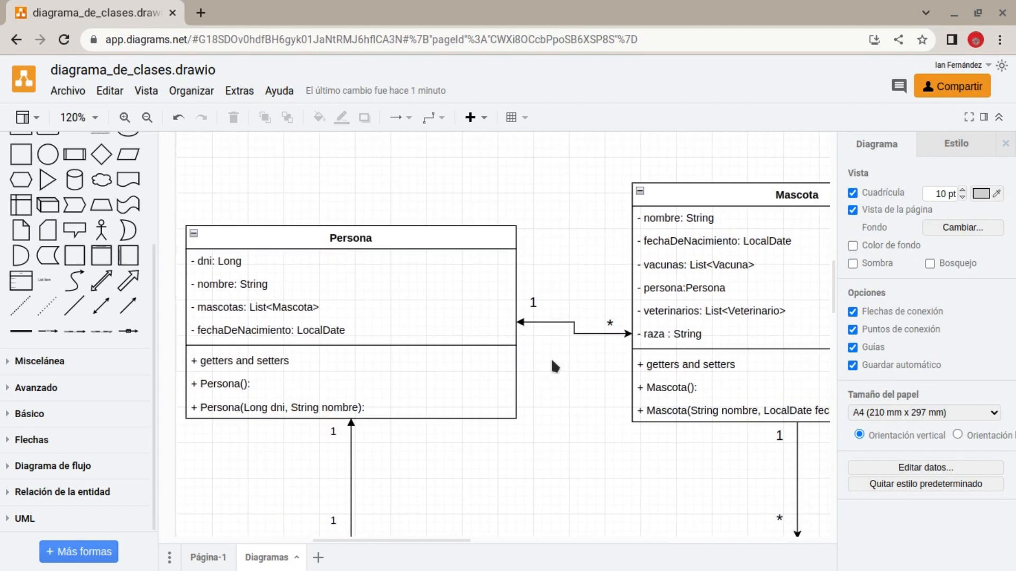
pyautogui.click(528, 297)
pyautogui.click(608, 329)
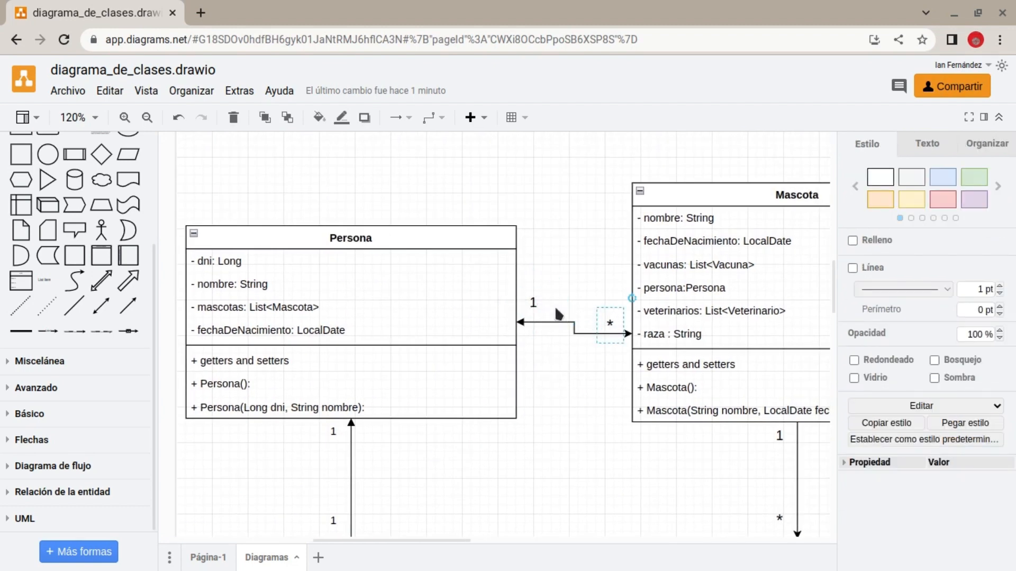
pyautogui.click(540, 304)
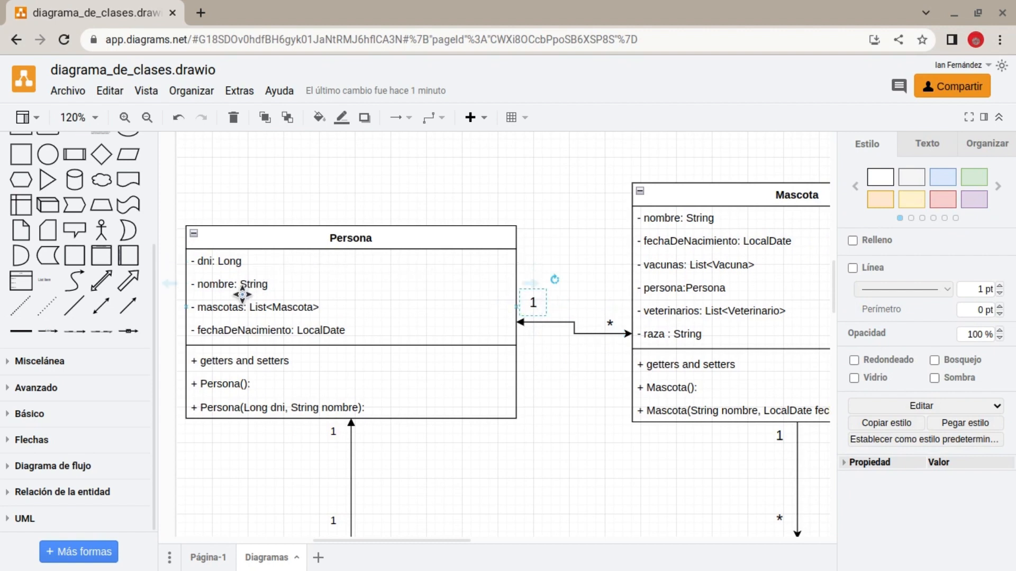
# Check the mascotas attribute of the Persona class against the cardinality labels of its relationship with Mascota
pyautogui.click(232, 311)
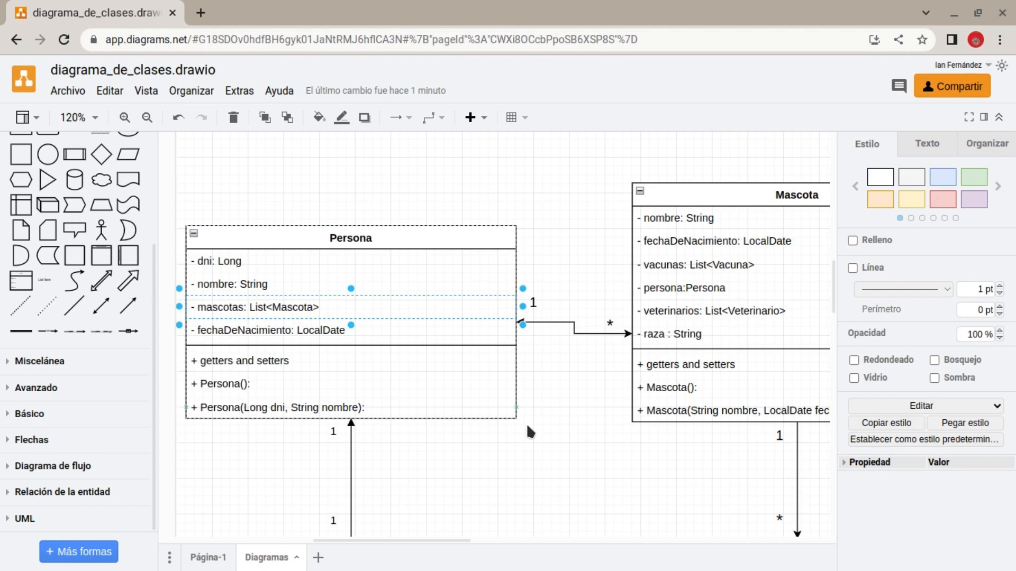
pyautogui.click(572, 394)
pyautogui.click(532, 301)
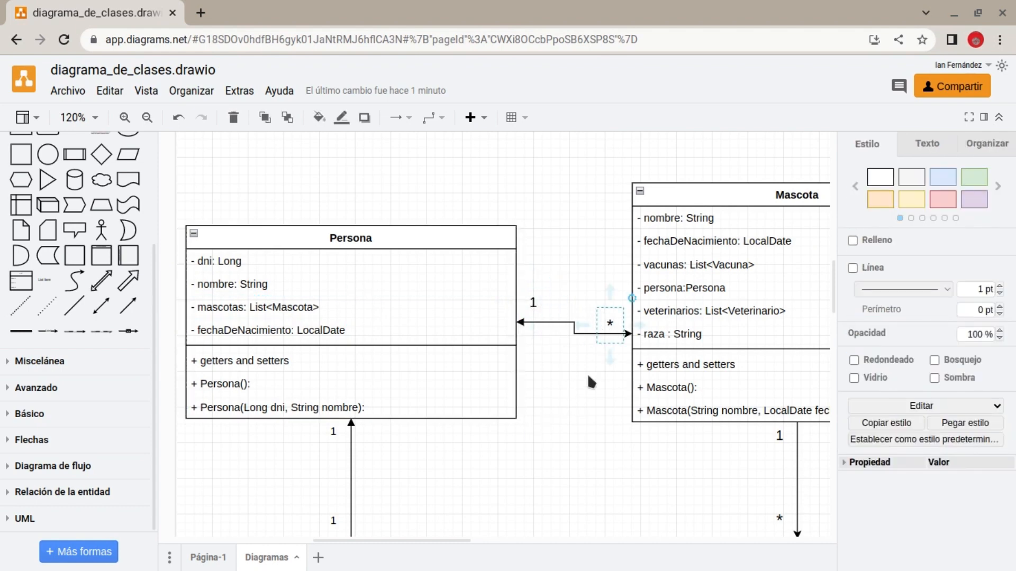
pyautogui.click(559, 380)
pyautogui.click(531, 302)
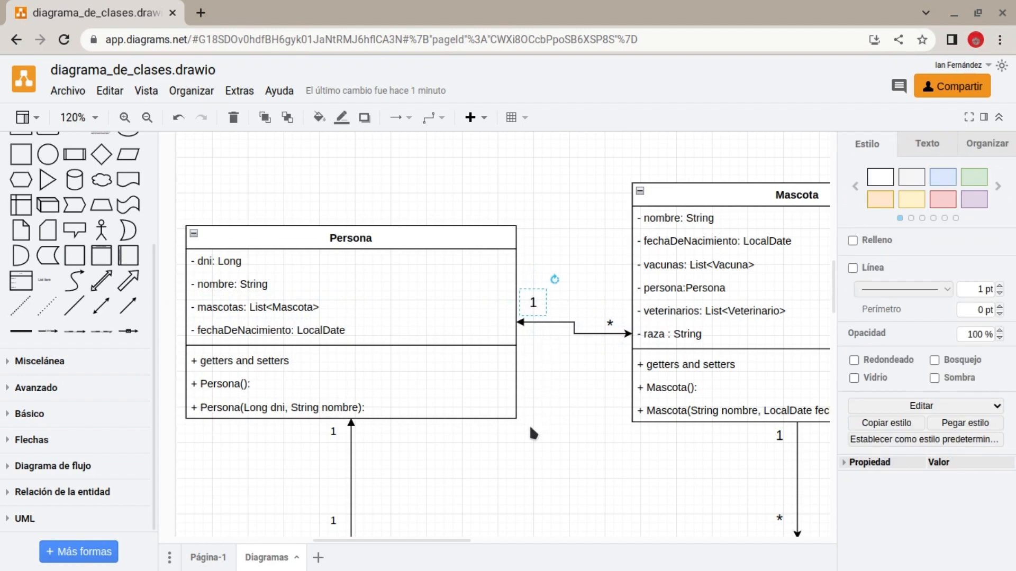
pyautogui.moveTo(531, 427); pyautogui.dragTo(227, 218)
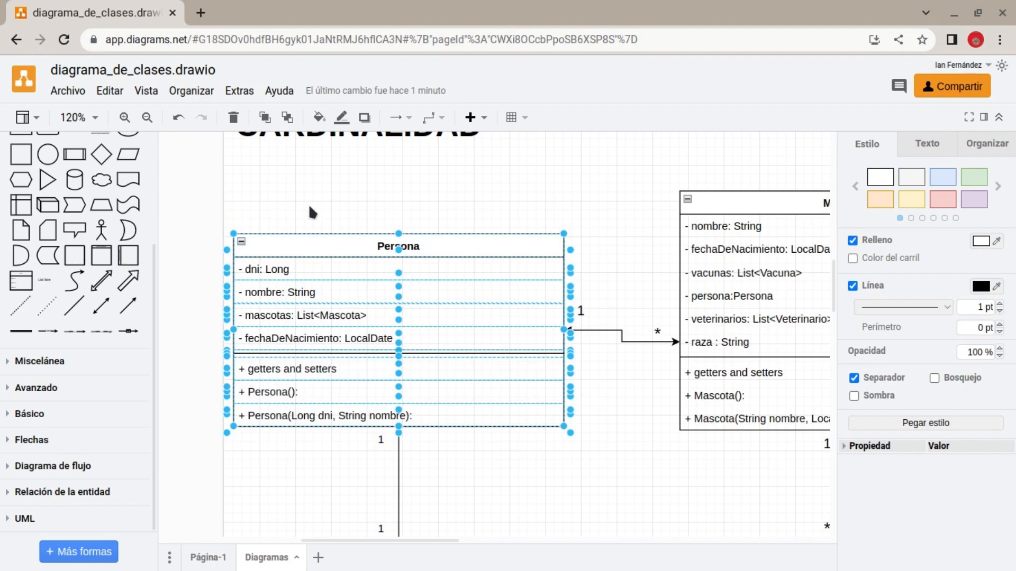
pyautogui.click(658, 328)
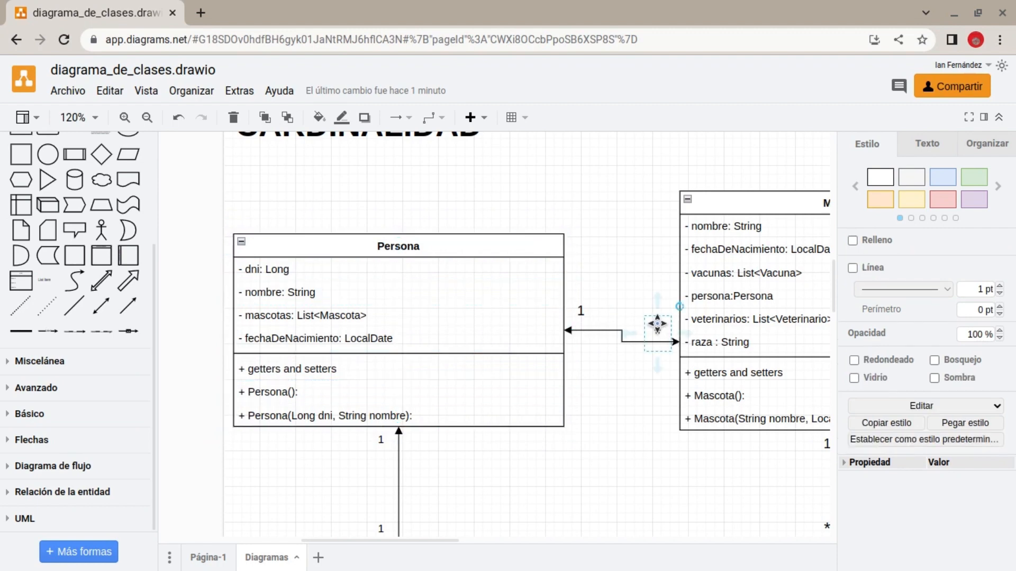
pyautogui.click(620, 431)
# Highlight the List<Mascota> type in the mascotas attribute of the Persona class without changing its text
pyautogui.click(300, 317)
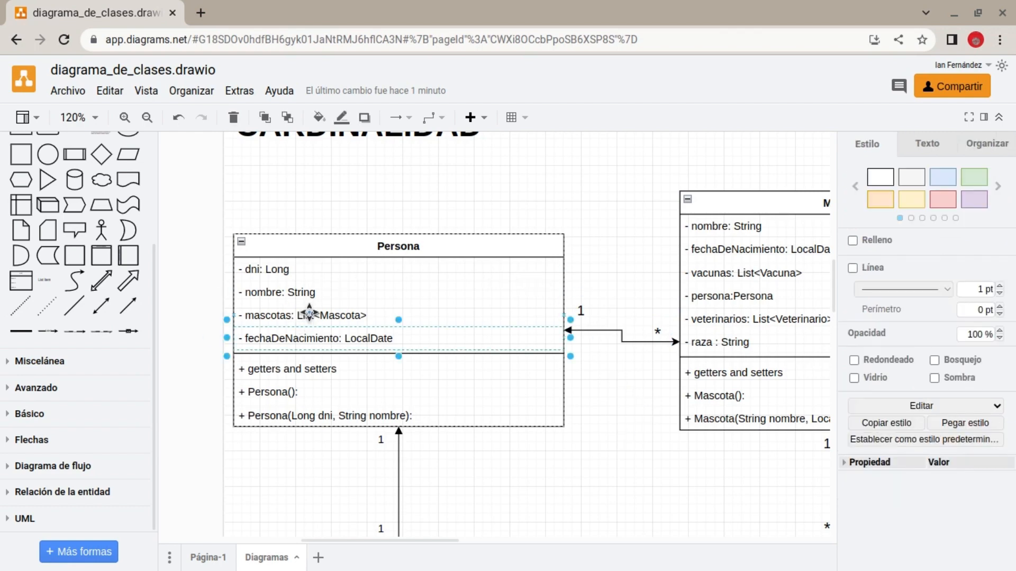
pyautogui.doubleClick(304, 315)
pyautogui.doubleClick(306, 314)
pyautogui.click(664, 430)
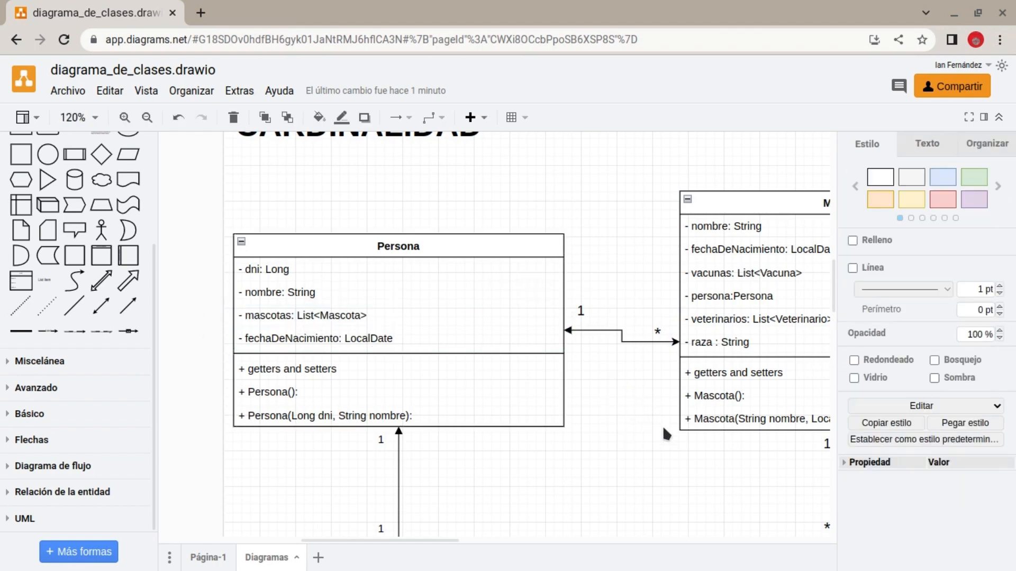
pyautogui.click(303, 314)
pyautogui.doubleClick(305, 316)
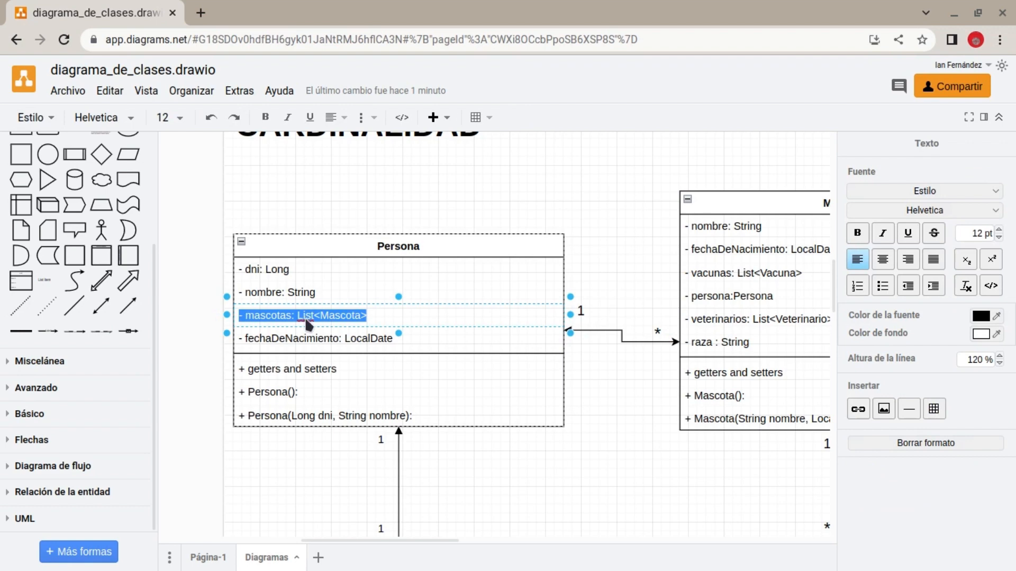
pyautogui.doubleClick(307, 320)
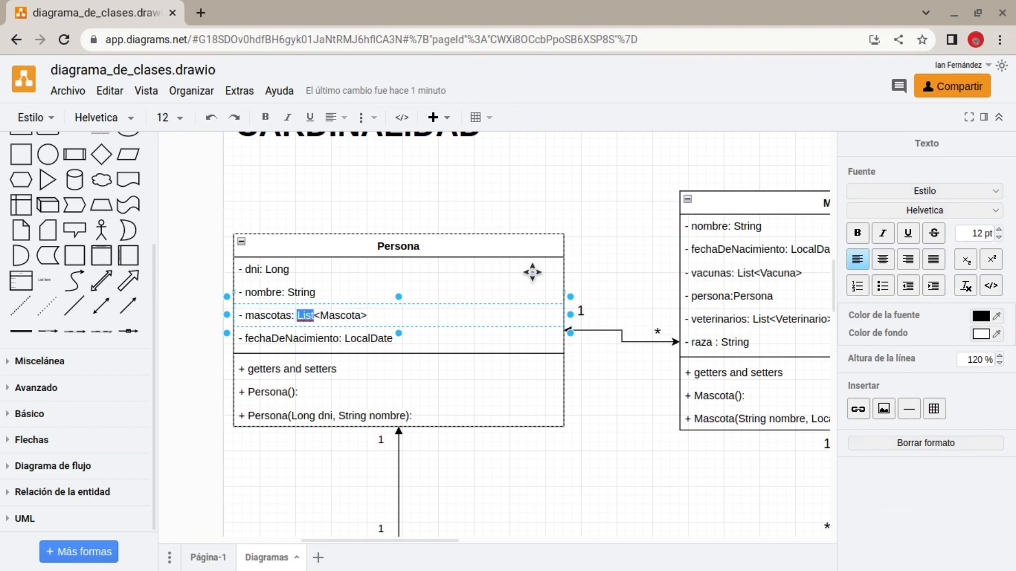
pyautogui.click(612, 237)
pyautogui.click(612, 236)
pyautogui.doubleClick(320, 324)
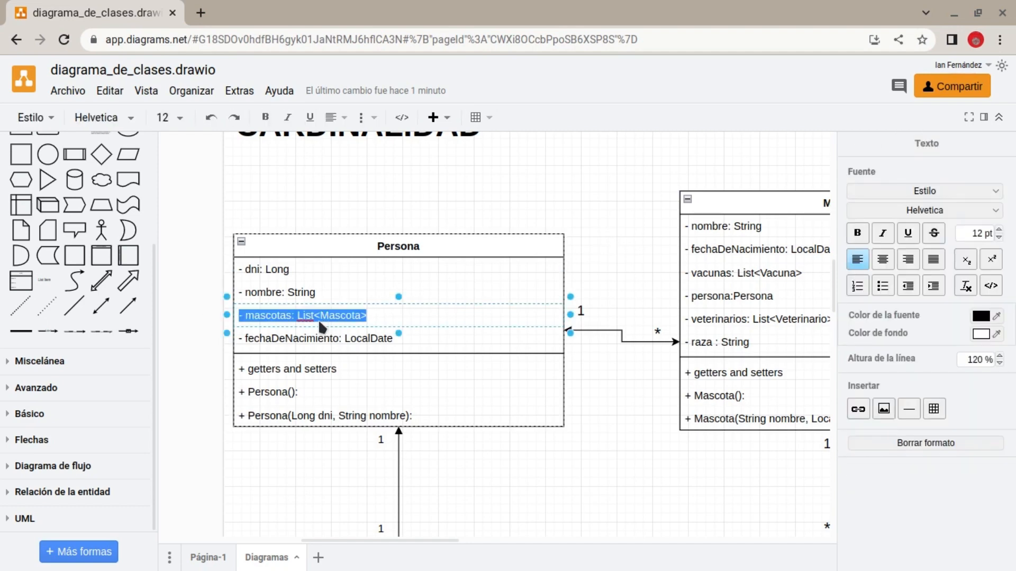
pyautogui.moveTo(297, 316); pyautogui.dragTo(362, 326)
pyautogui.click(650, 406)
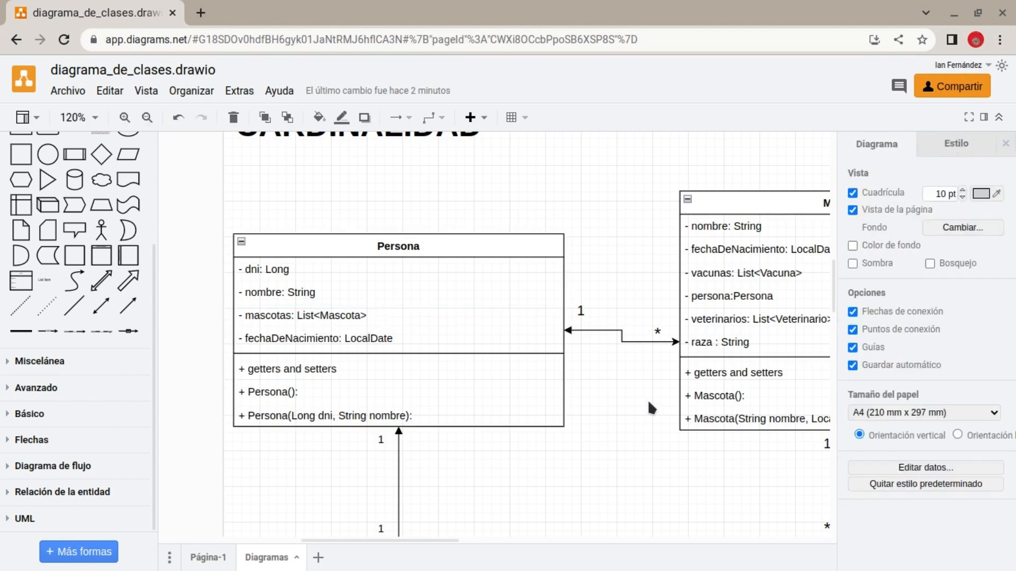
# Highlight the whole Mascota class and review its attributes alongside the Persona class
pyautogui.moveTo(656, 191); pyautogui.dragTo(828, 421)
pyautogui.hscroll(-5, 573, 353)
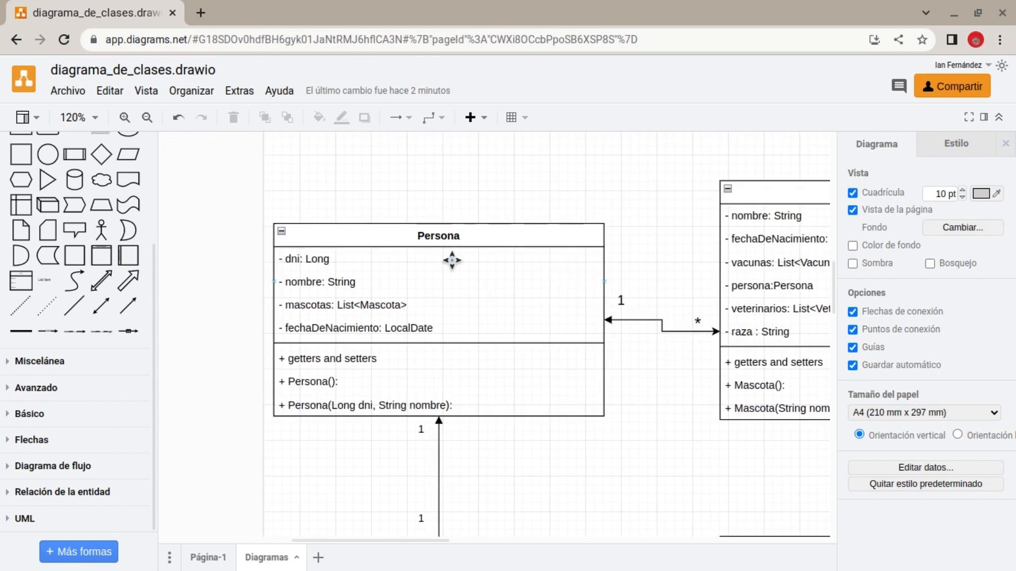
pyautogui.hscroll(6, 495, 351)
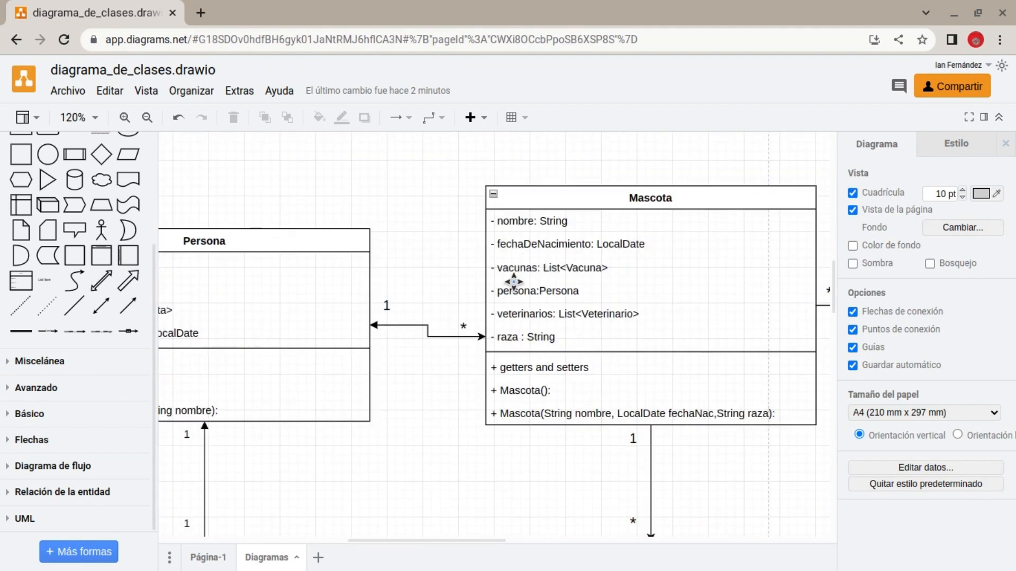
pyautogui.moveTo(379, 175); pyautogui.dragTo(751, 437)
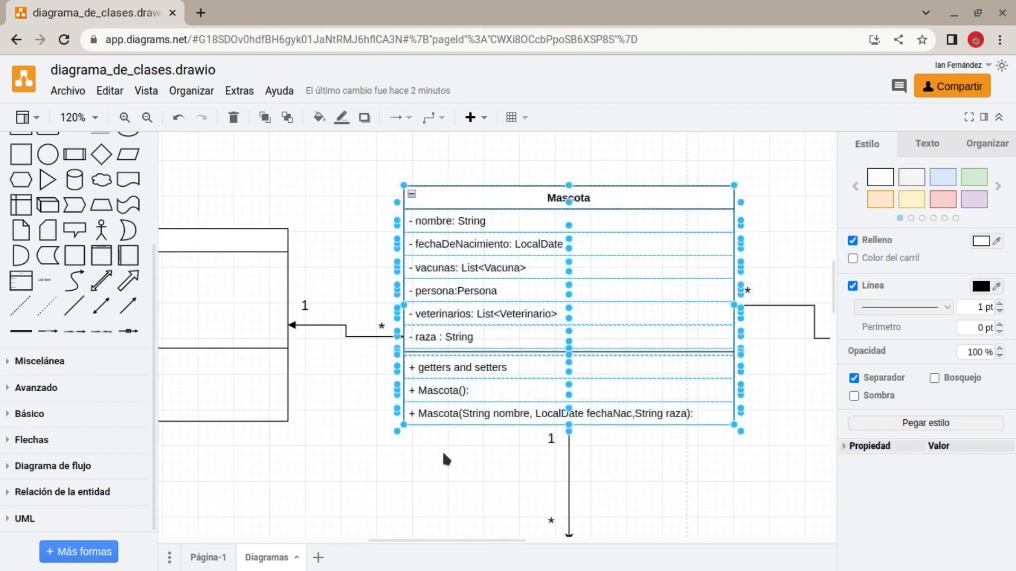
pyautogui.click(442, 451)
pyautogui.hscroll(-5, 420, 461)
pyautogui.hscroll(-2, 465, 402)
pyautogui.scroll(-1, 465, 402)
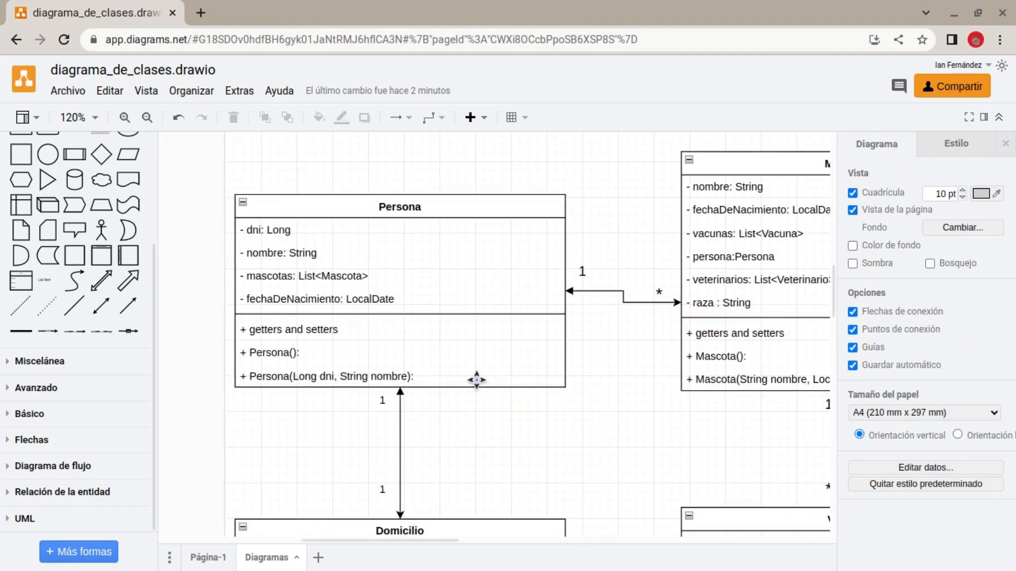
# Review the mascotas attribute, the whole Domicilio class and the relationship linking Domicilio to Persona
pyautogui.click(344, 273)
pyautogui.scroll(-2, 352, 254)
pyautogui.scroll(-3, 360, 227)
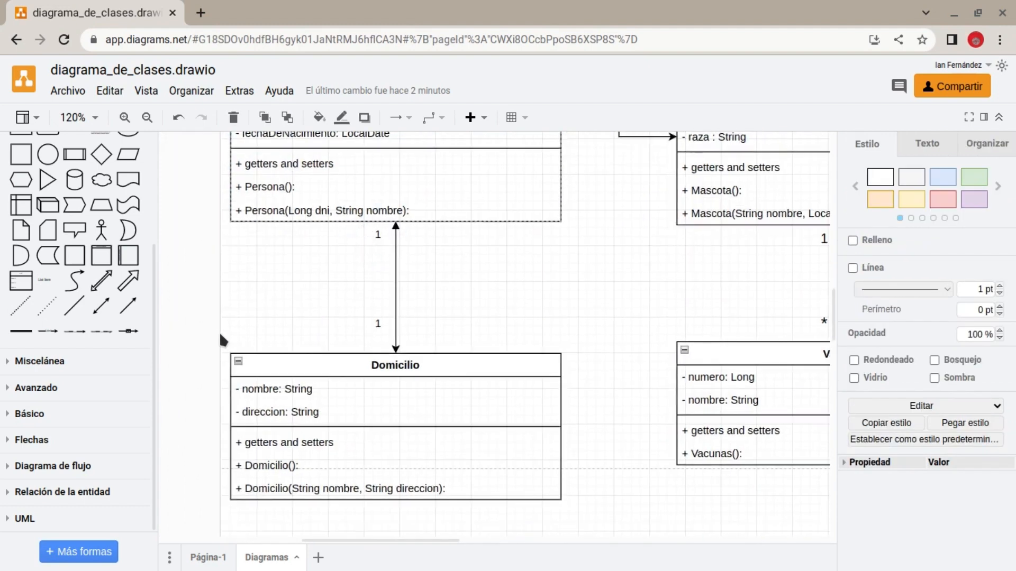
pyautogui.moveTo(219, 332); pyautogui.dragTo(569, 527)
pyautogui.click(585, 316)
pyautogui.scroll(3, 529, 296)
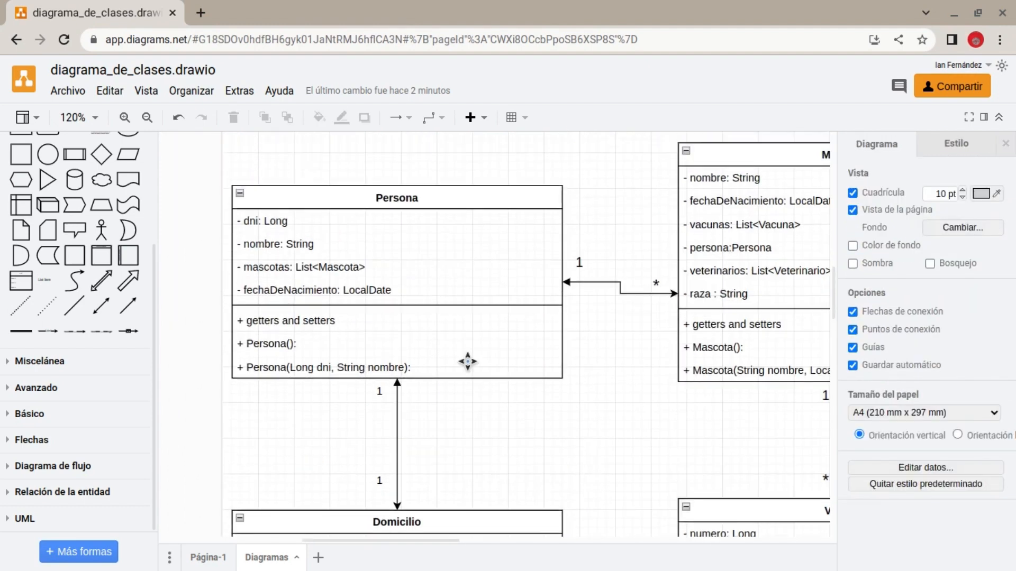
pyautogui.scroll(-1, 423, 316)
pyautogui.scroll(-2, 423, 316)
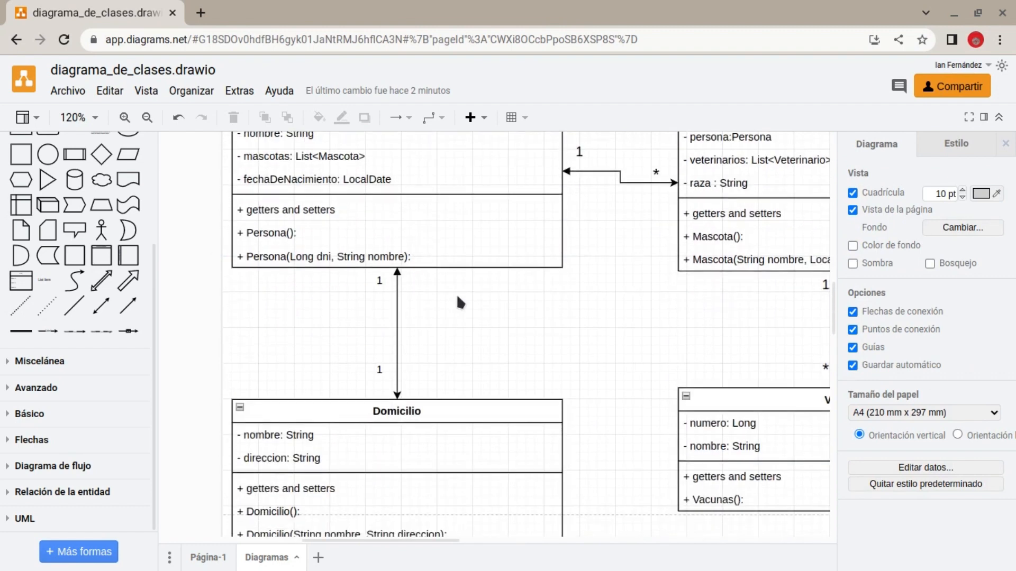
pyautogui.moveTo(458, 296); pyautogui.dragTo(474, 346)
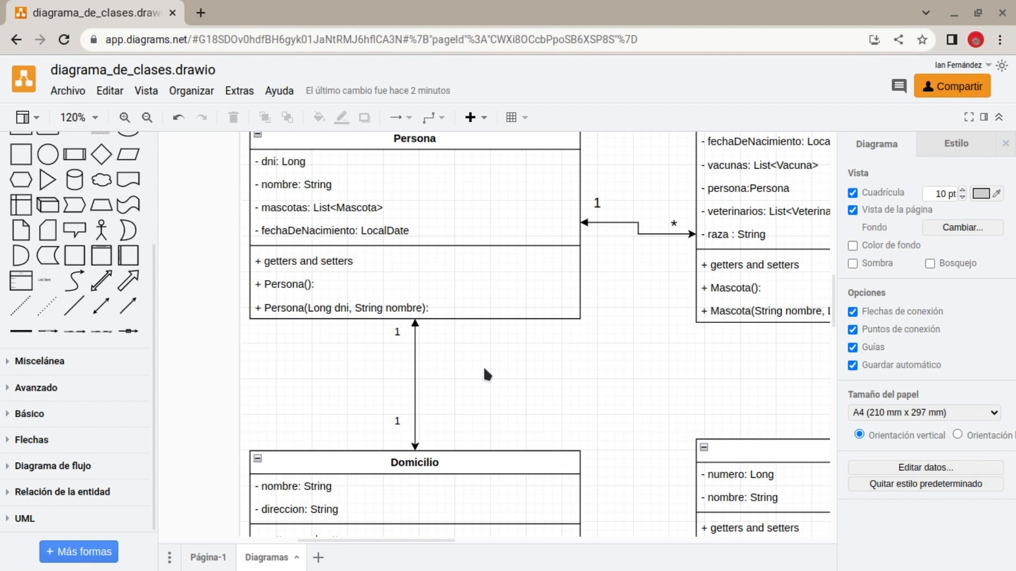
pyautogui.moveTo(381, 214); pyautogui.dragTo(410, 255)
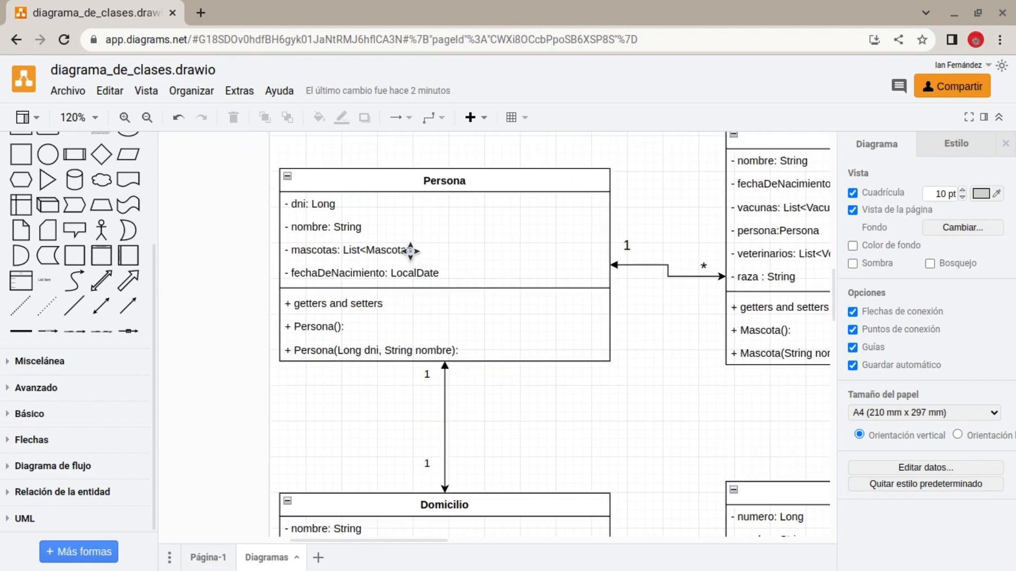
# Duplicate the nombre: String attribute of the Persona class
pyautogui.scroll(-2, 409, 418)
pyautogui.scroll(1, 485, 385)
pyautogui.rightClick(354, 200)
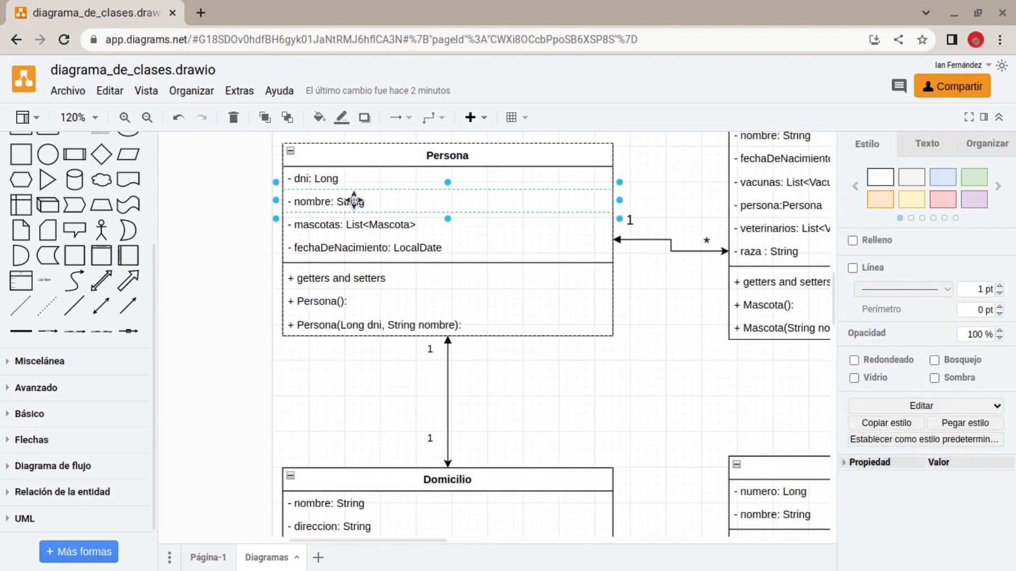
pyautogui.click(423, 296)
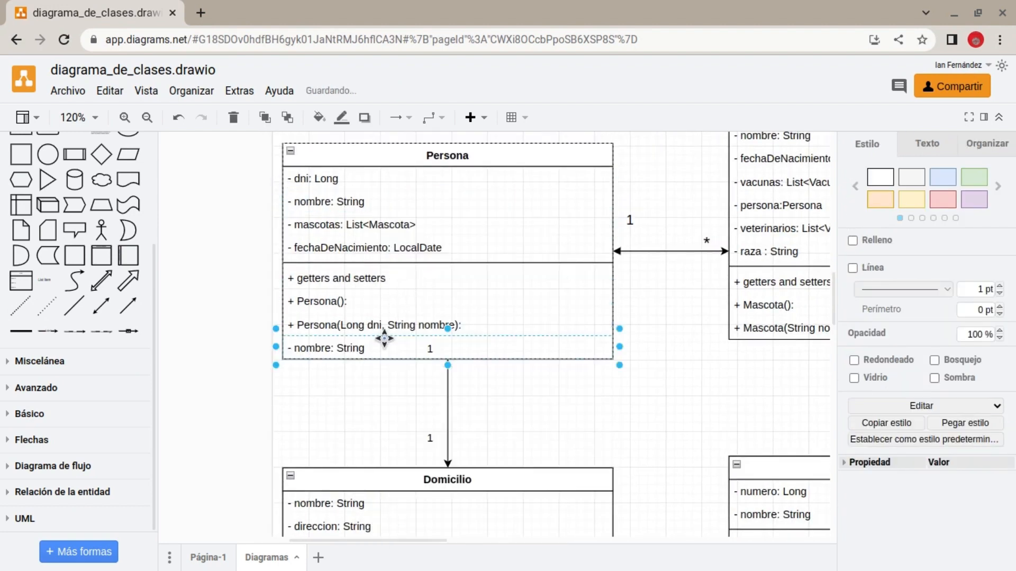
# Move the duplicated attribute directly below nombre in the Persona class and change it to domicilio: Domicilio
pyautogui.moveTo(386, 334); pyautogui.dragTo(381, 211)
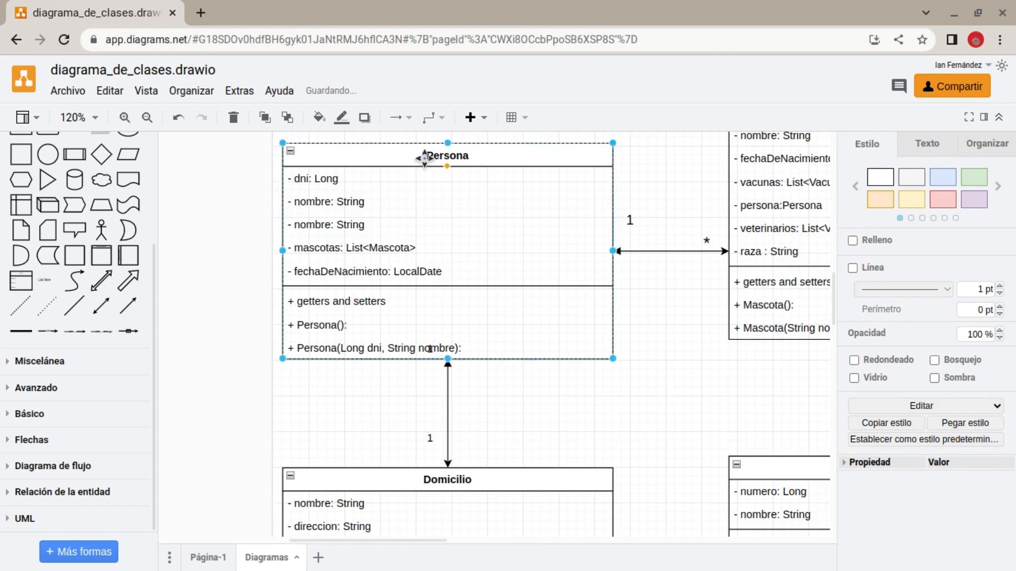
pyautogui.moveTo(422, 154); pyautogui.dragTo(408, 133)
pyautogui.doubleClick(316, 200)
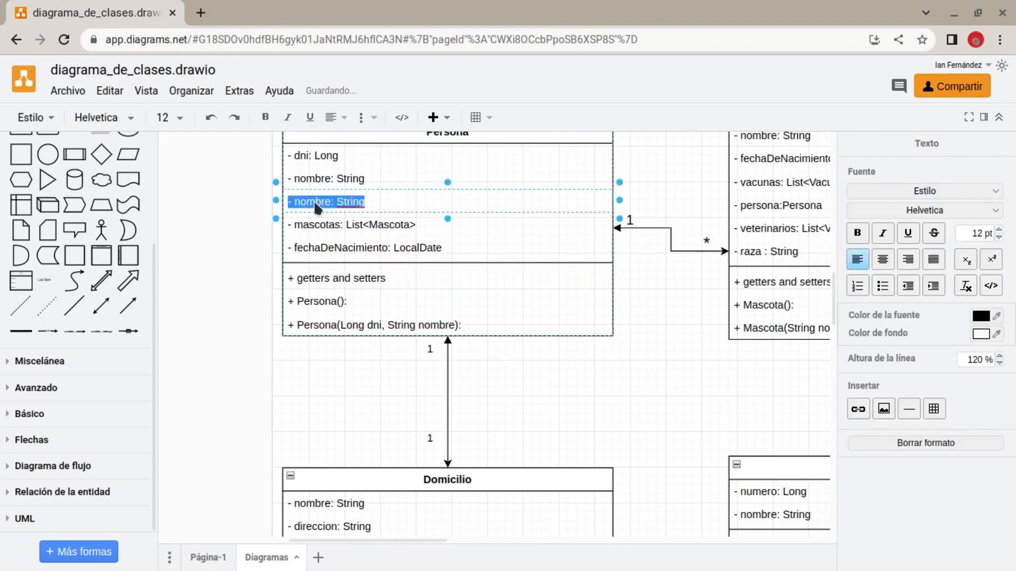
pyautogui.doubleClick(315, 204)
pyautogui.write('domicilio')
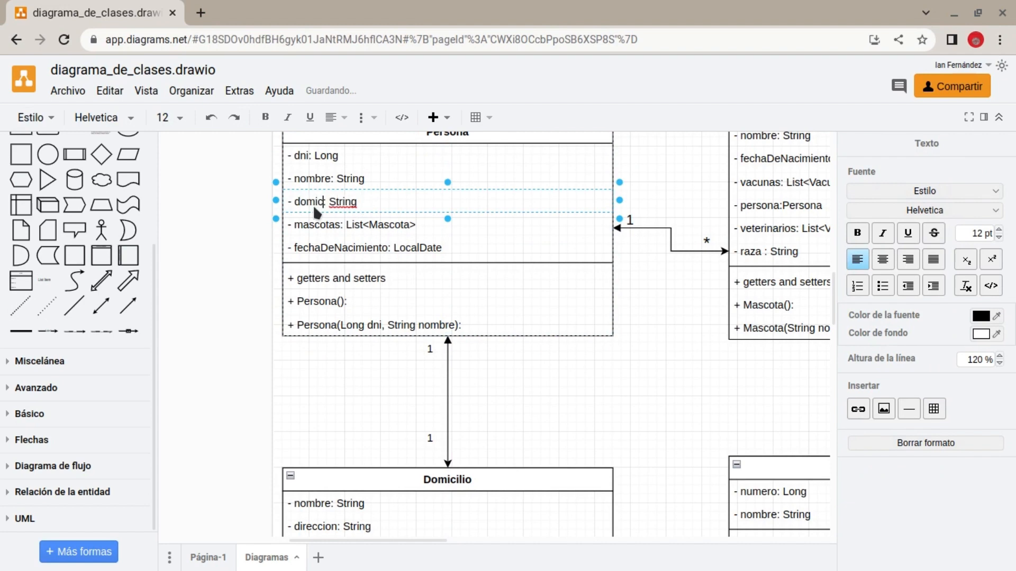
pyautogui.doubleClick(360, 204)
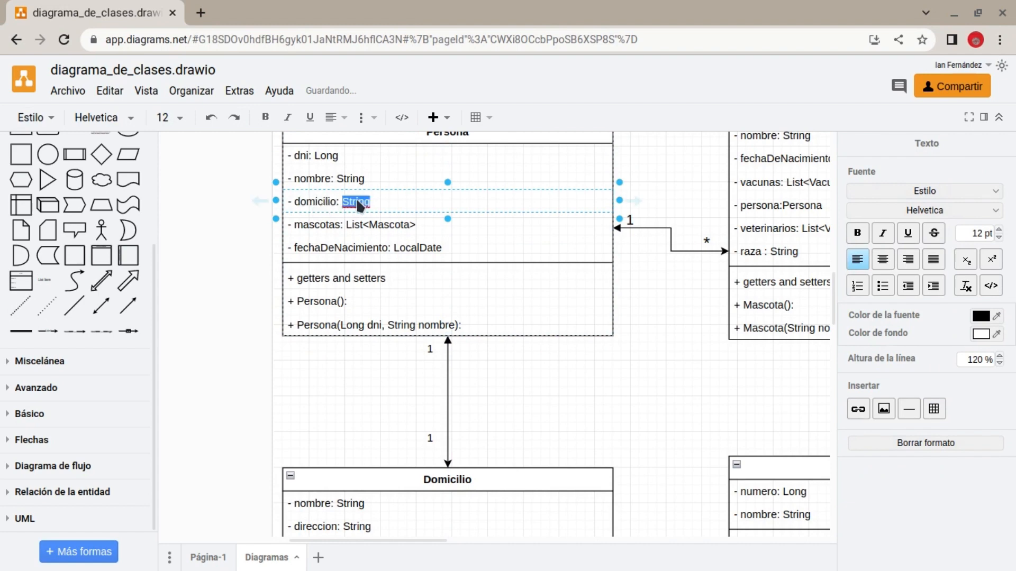
pyautogui.write('Domicilio')
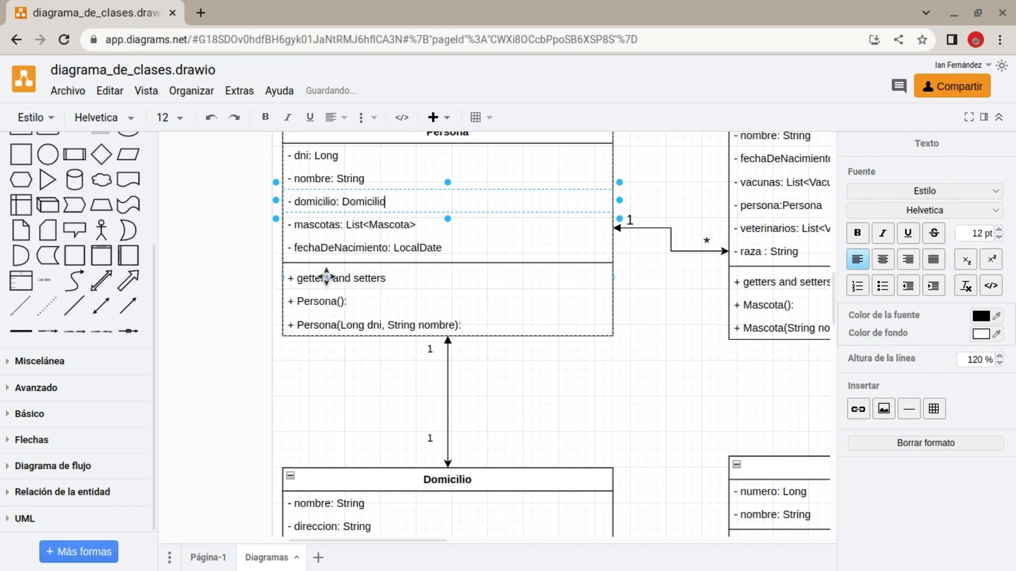
pyautogui.click(370, 367)
# Review the Persona class and its cardinality label towards Domicilio, highlighting the domicilio: Domicilio attribute text without changing it
pyautogui.click(313, 154)
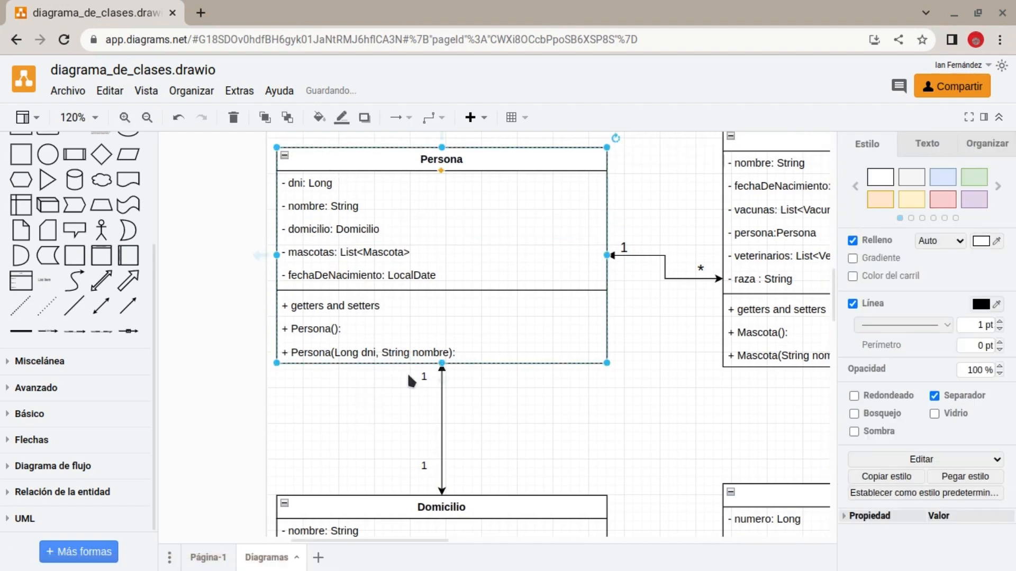
pyautogui.click(424, 372)
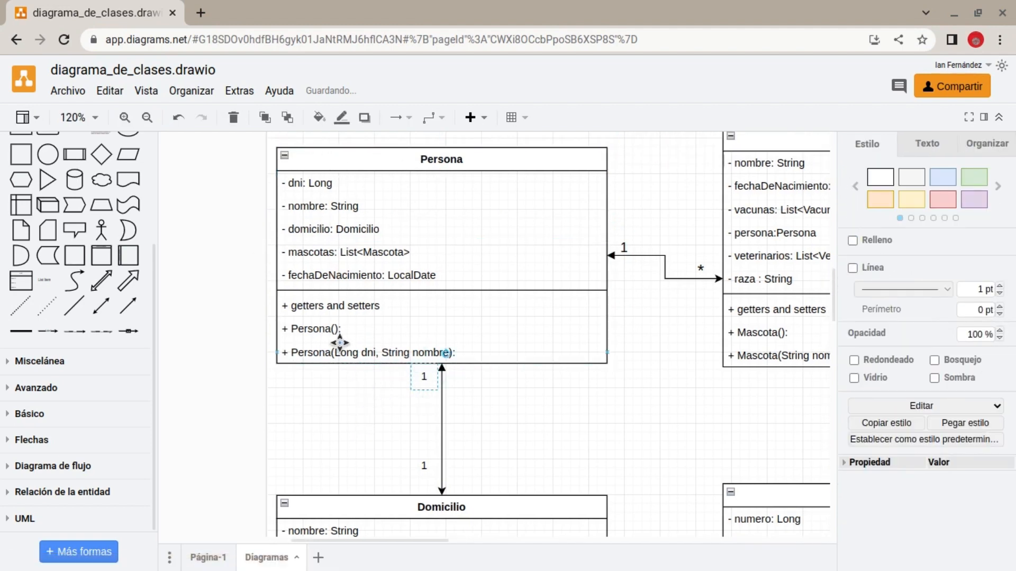
pyautogui.click(311, 229)
pyautogui.doubleClick(311, 229)
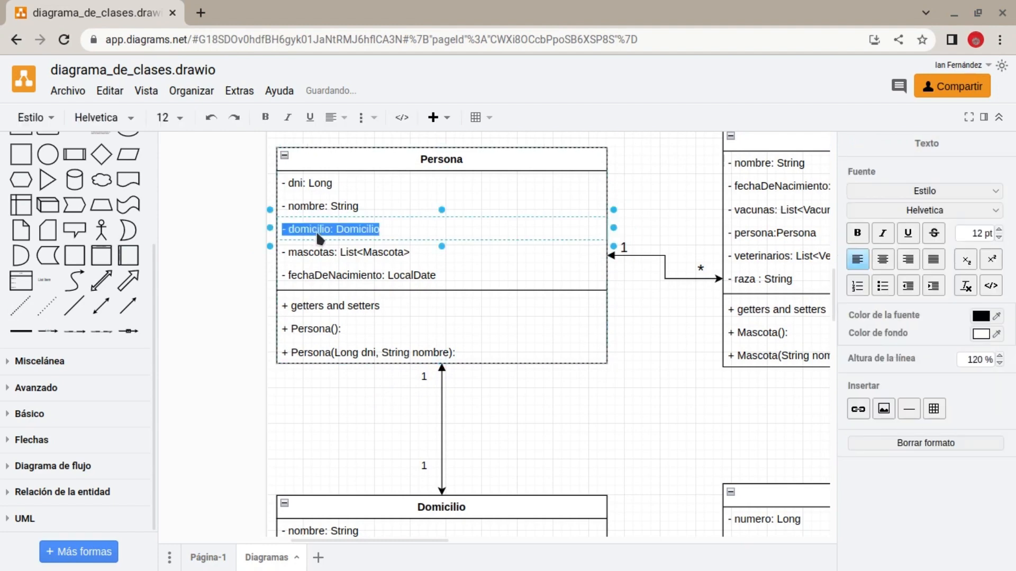
pyautogui.click(382, 234)
pyautogui.doubleClick(371, 232)
pyautogui.click(380, 237)
pyautogui.moveTo(369, 231); pyautogui.dragTo(300, 233)
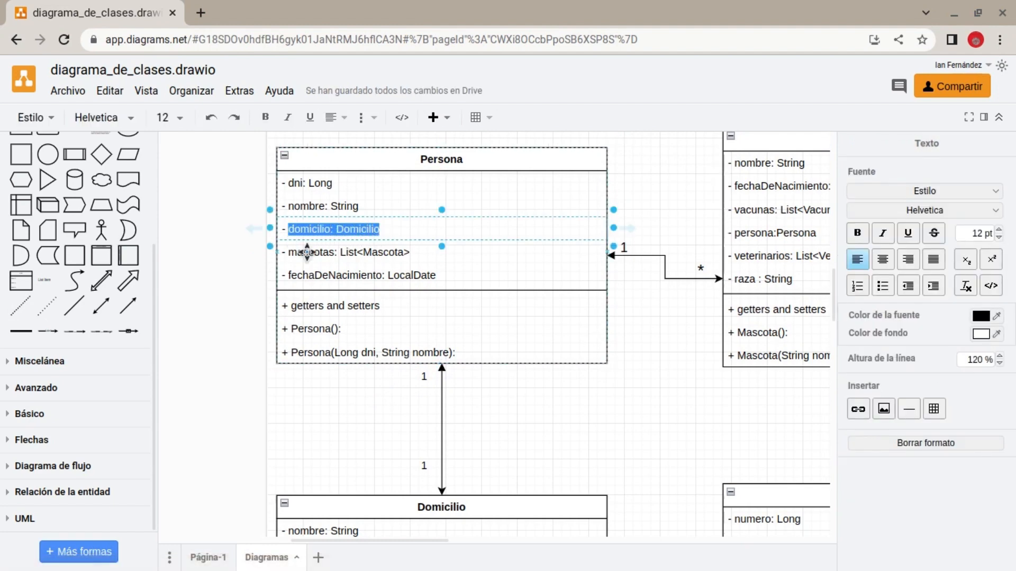
pyautogui.click(579, 466)
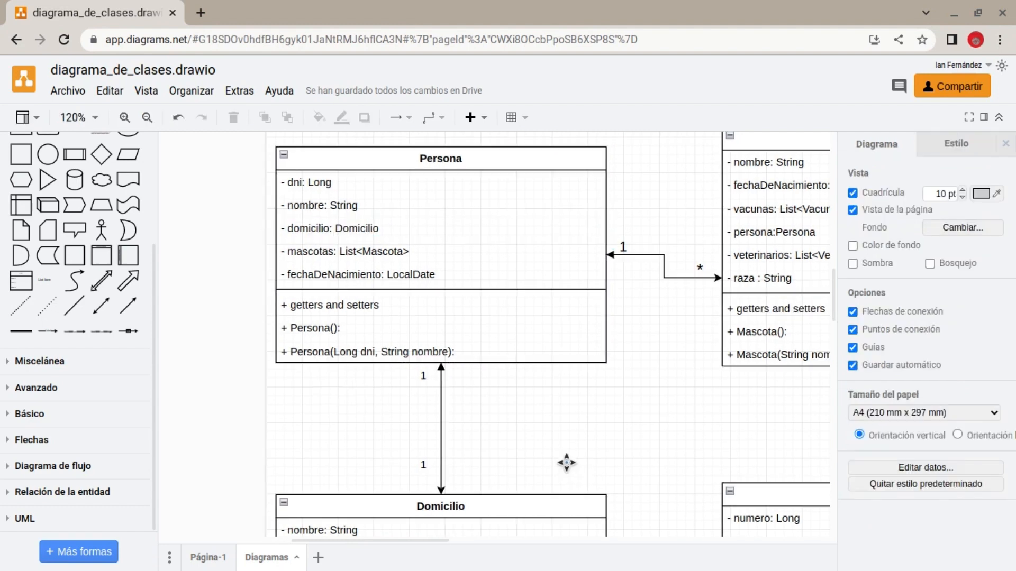
# Duplicate the direccion: String attribute of the Domicilio class and place the copy directly below the original
pyautogui.scroll(-3, 561, 397)
pyautogui.click(389, 391)
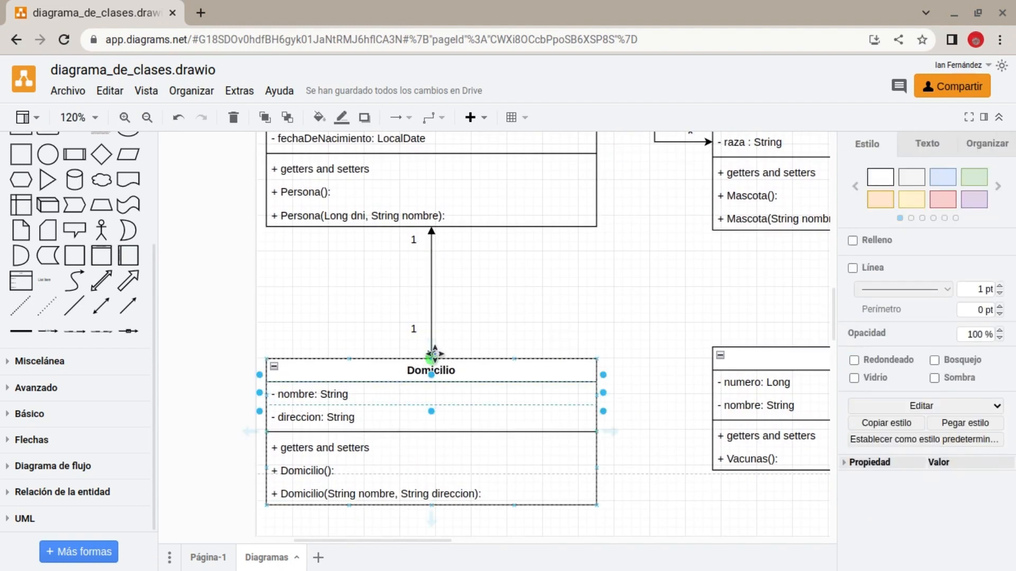
pyautogui.scroll(5, 455, 360)
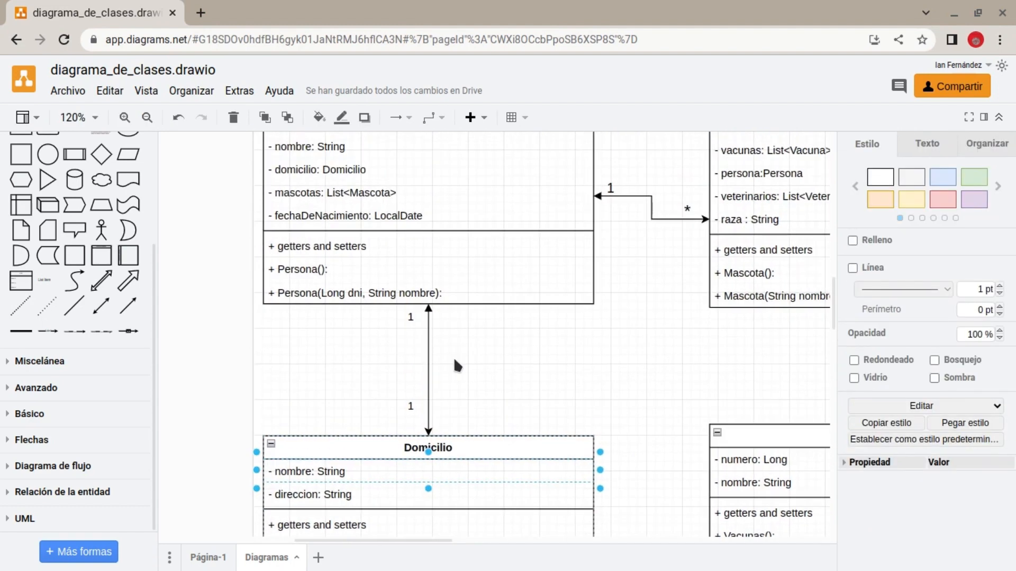
pyautogui.moveTo(268, 151); pyautogui.dragTo(603, 375)
pyautogui.scroll(-3, 617, 346)
pyautogui.click(355, 438)
pyautogui.rightClick(356, 438)
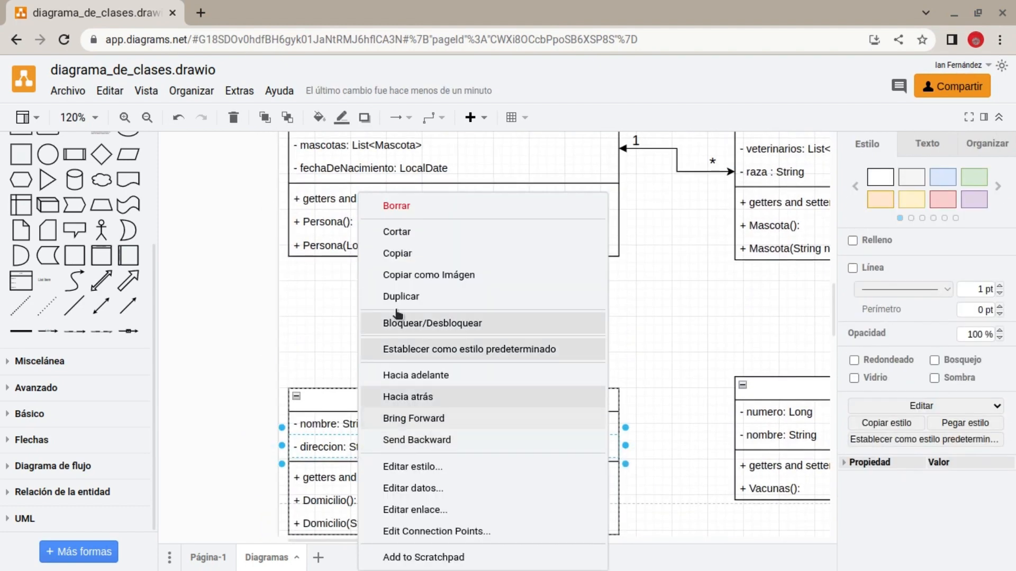
pyautogui.click(408, 232)
pyautogui.moveTo(367, 506); pyautogui.dragTo(344, 442)
# Change the duplicated direccion attribute in the Domicilio class to persona: Persona
pyautogui.doubleClick(325, 456)
pyautogui.doubleClick(324, 456)
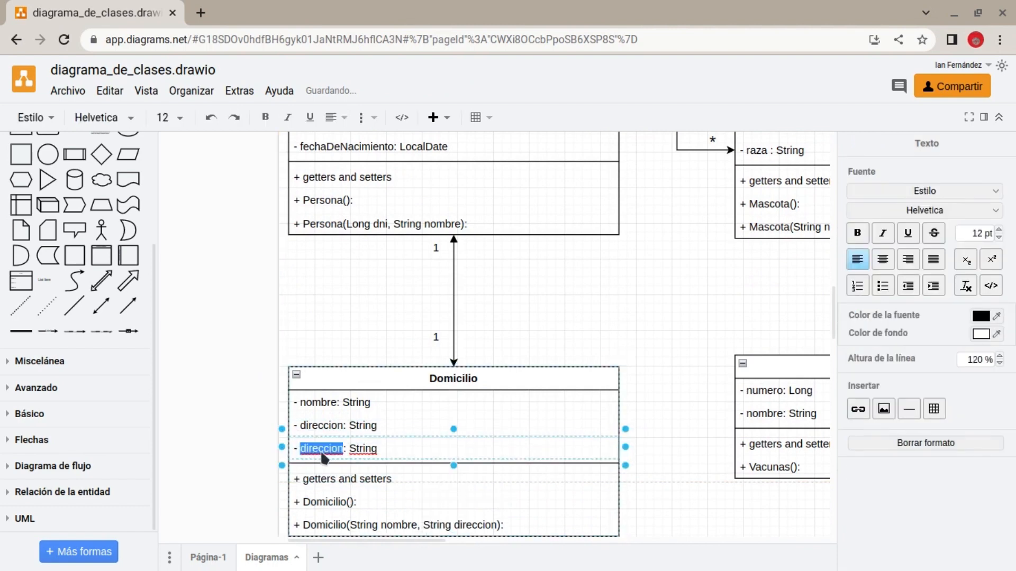
pyautogui.write('persona')
pyautogui.doubleClick(359, 450)
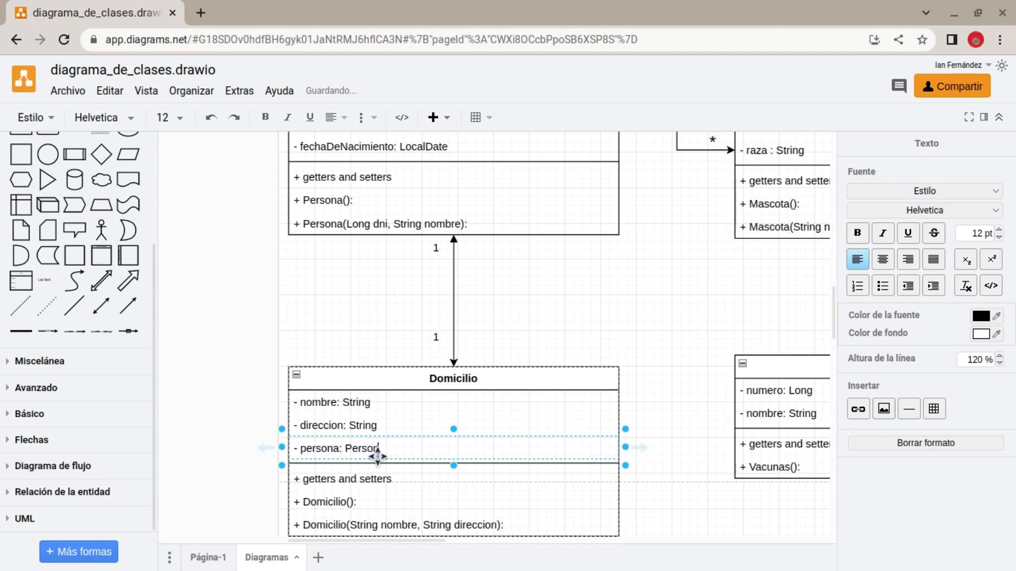
pyautogui.click(613, 294)
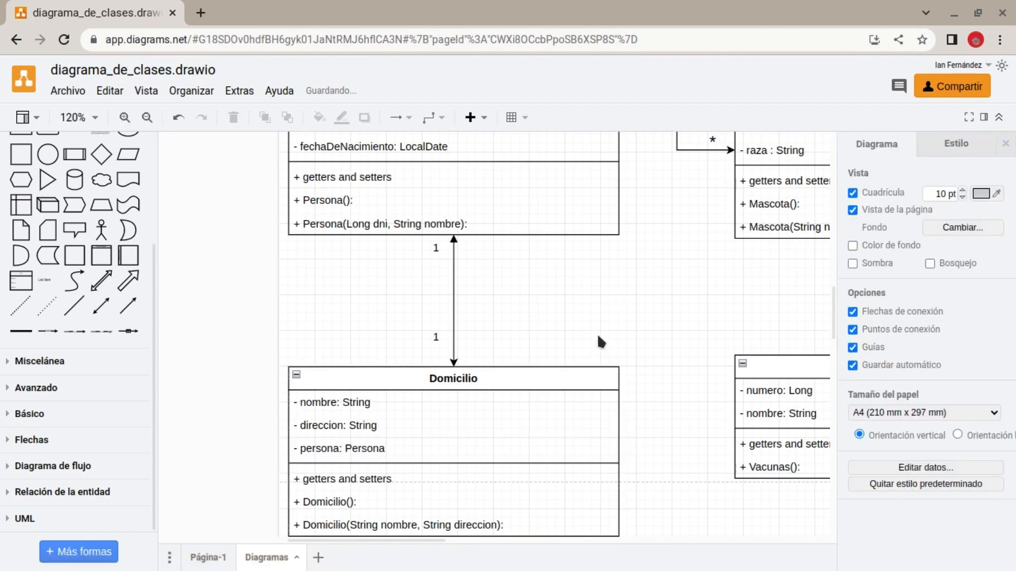
# Examine the relationship between Persona and Mascota, highlighting its connector and the cardinality labels at both ends
pyautogui.scroll(3, 626, 408)
pyautogui.scroll(2, 626, 407)
pyautogui.moveTo(663, 419); pyautogui.dragTo(310, 134)
pyautogui.click(681, 360)
pyautogui.moveTo(679, 360); pyautogui.dragTo(584, 396)
pyautogui.click(613, 321)
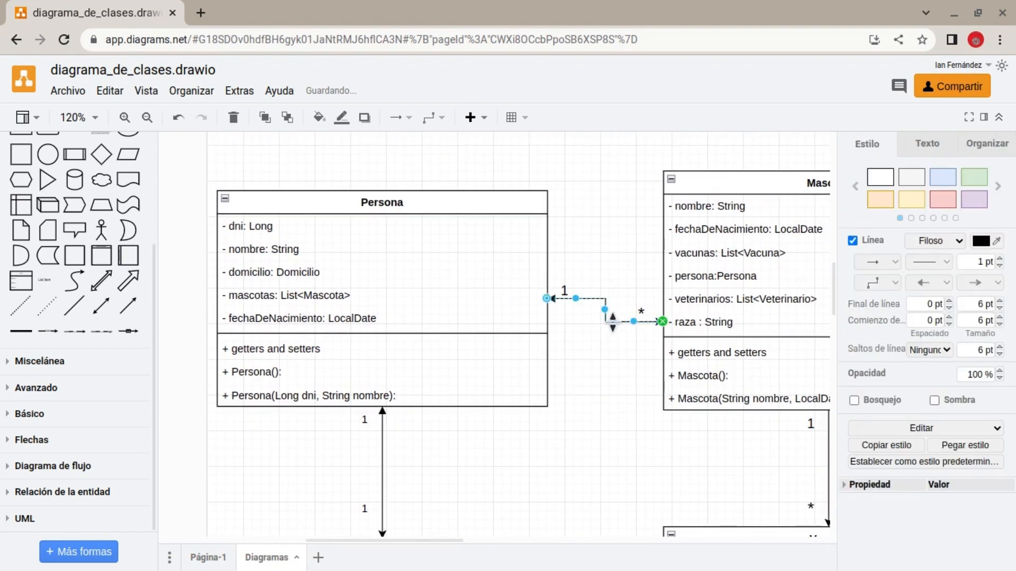
pyautogui.moveTo(658, 356); pyautogui.dragTo(556, 270)
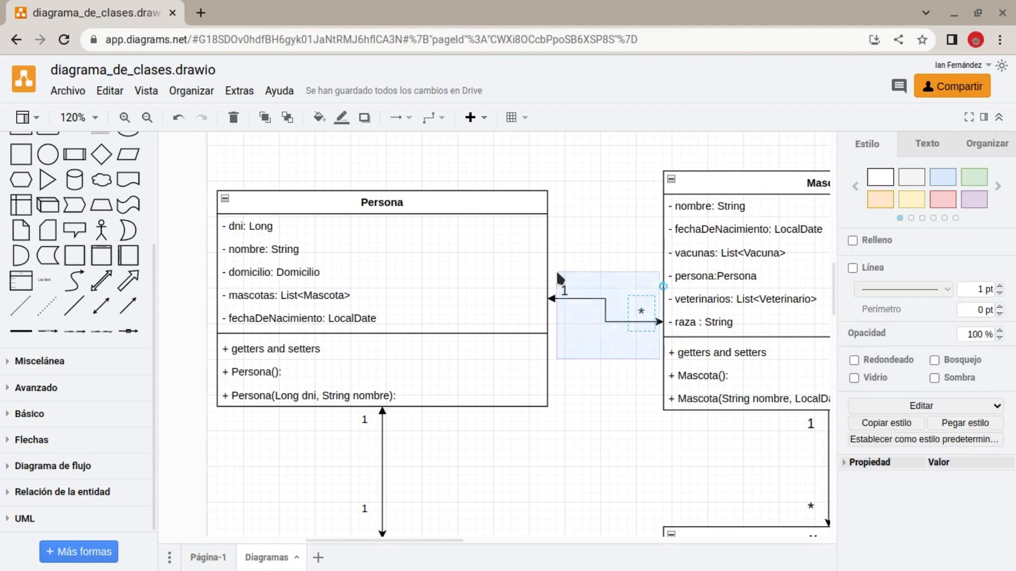
pyautogui.click(586, 400)
pyautogui.moveTo(586, 400); pyautogui.dragTo(630, 397)
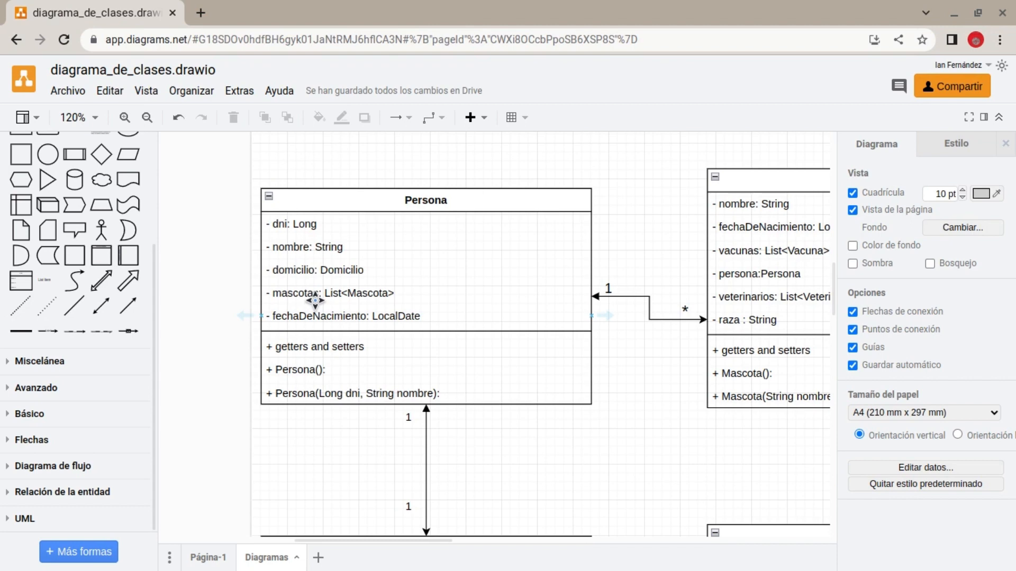
# Examine the relationship between Mascota and Veterinario, selecting each class and checking the cardinality at both ends of the connector
pyautogui.hscroll(5, 634, 494)
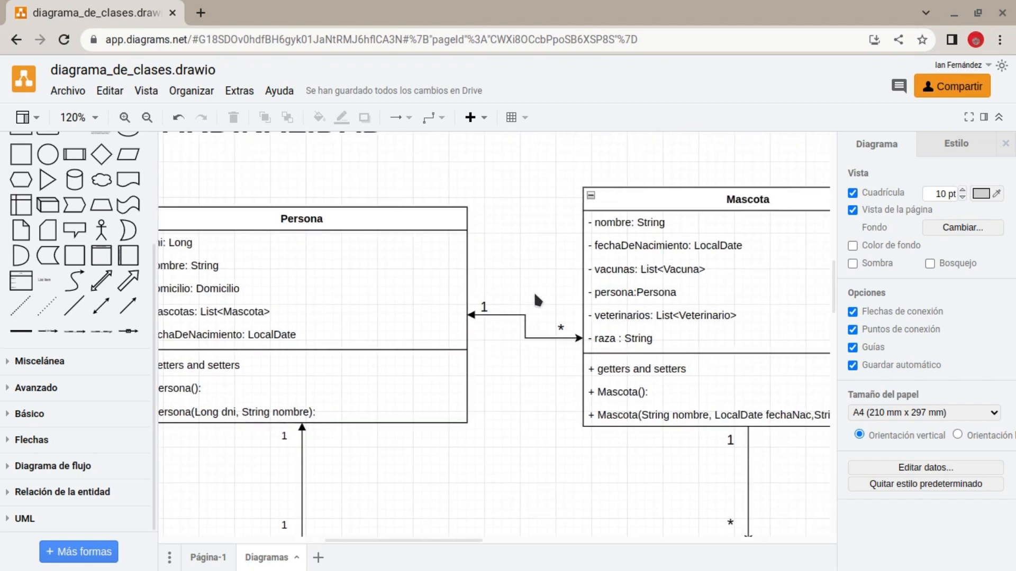
pyautogui.moveTo(535, 293)
pyautogui.mouseDown()
pyautogui.moveTo(570, 356)
pyautogui.moveTo(475, 281)
pyautogui.mouseUp()
pyautogui.moveTo(474, 272)
pyautogui.mouseDown()
pyautogui.moveTo(566, 370)
pyautogui.moveTo(373, 320)
pyautogui.mouseUp()
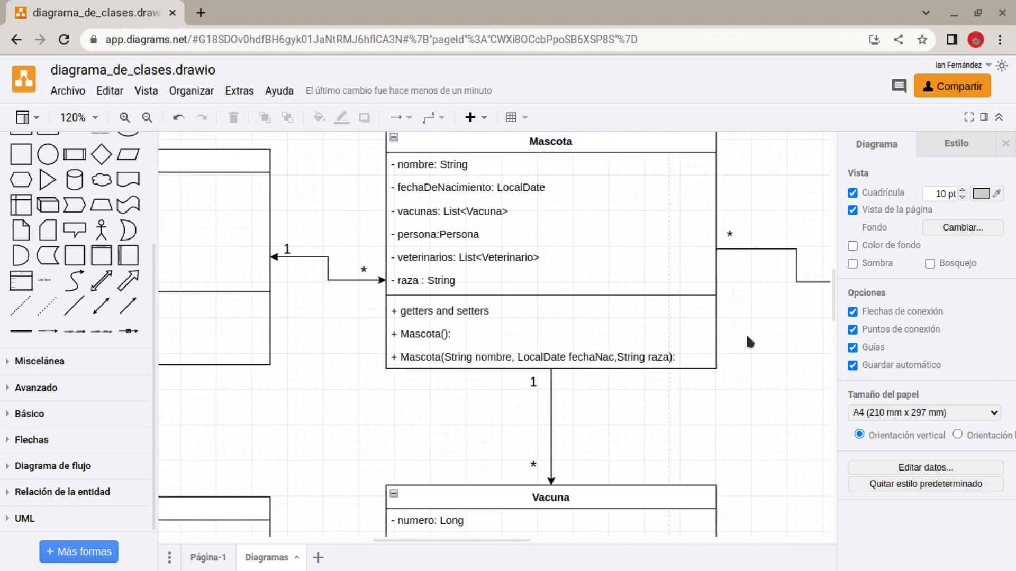
pyautogui.moveTo(746, 336); pyautogui.dragTo(576, 379)
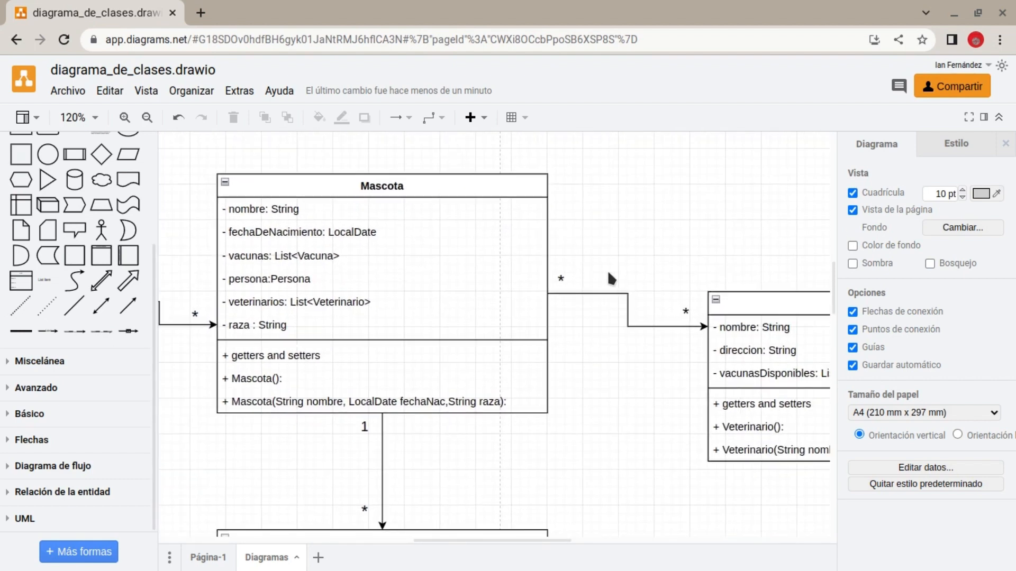
pyautogui.moveTo(611, 278); pyautogui.dragTo(626, 312)
pyautogui.click(460, 236)
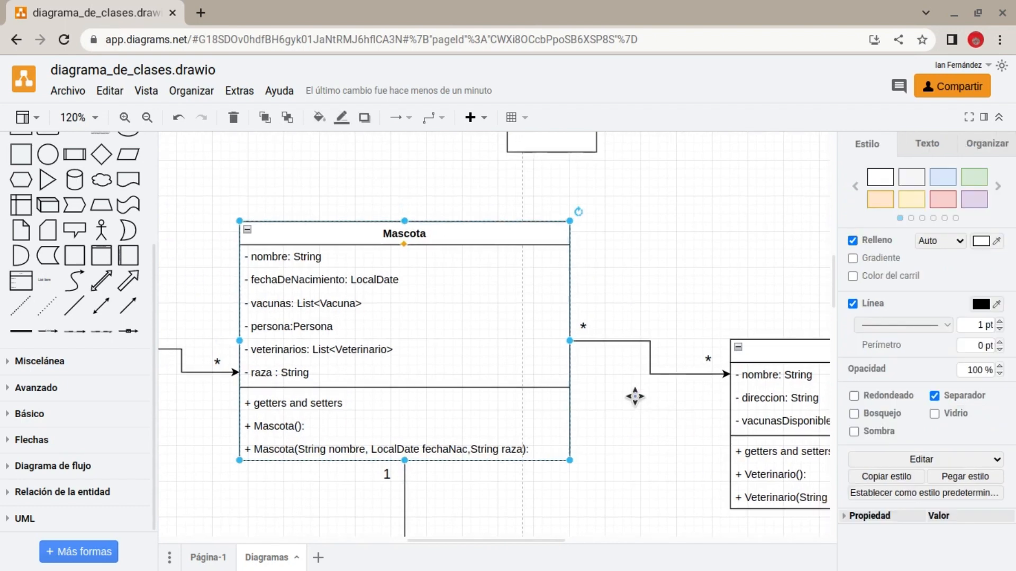
pyautogui.moveTo(635, 396); pyautogui.dragTo(479, 347)
pyautogui.click(635, 270)
pyautogui.moveTo(455, 316); pyautogui.dragTo(540, 383)
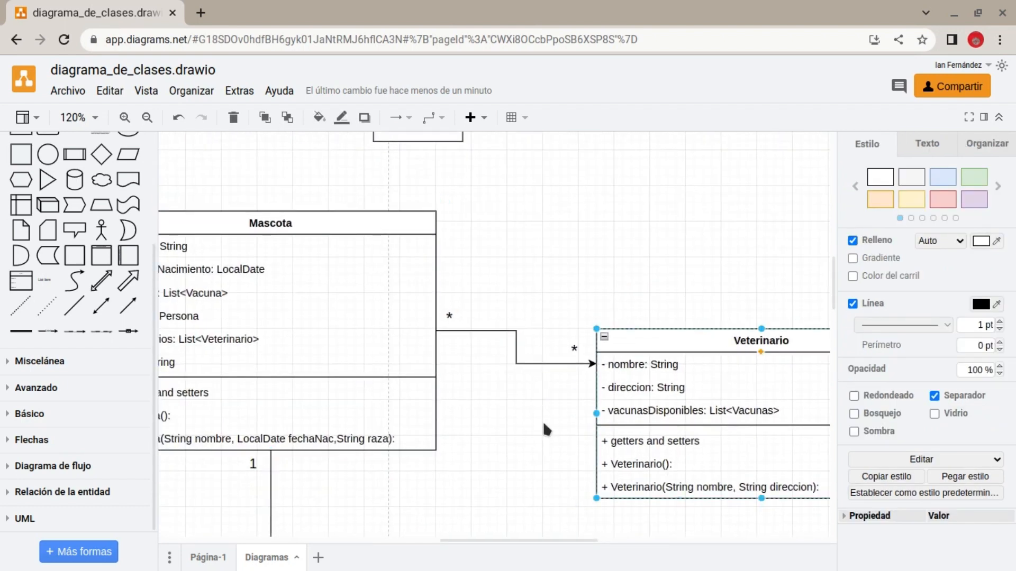
pyautogui.moveTo(544, 424); pyautogui.dragTo(592, 403)
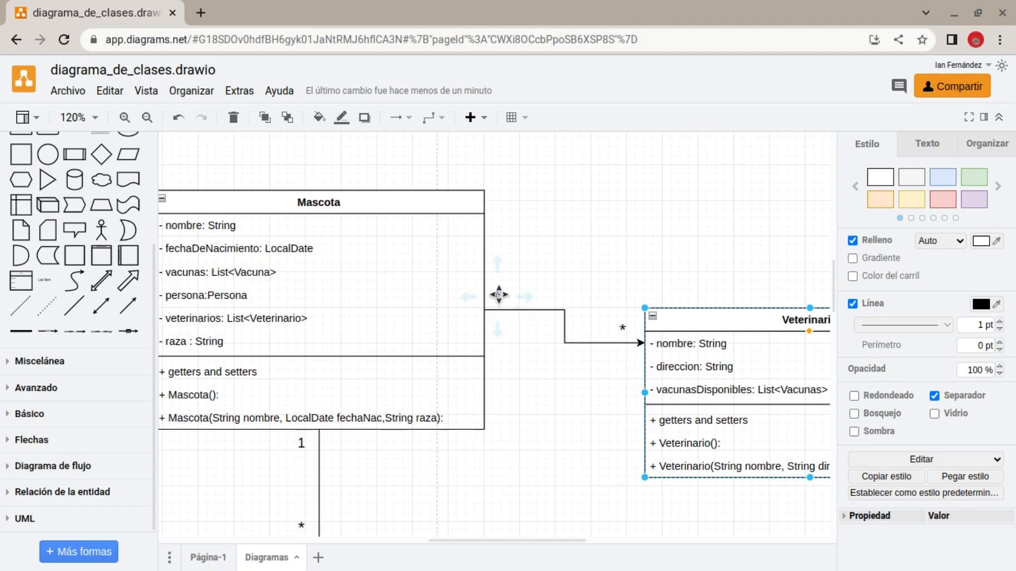
pyautogui.moveTo(621, 401); pyautogui.dragTo(488, 354)
pyautogui.click(488, 286)
pyautogui.click(597, 277)
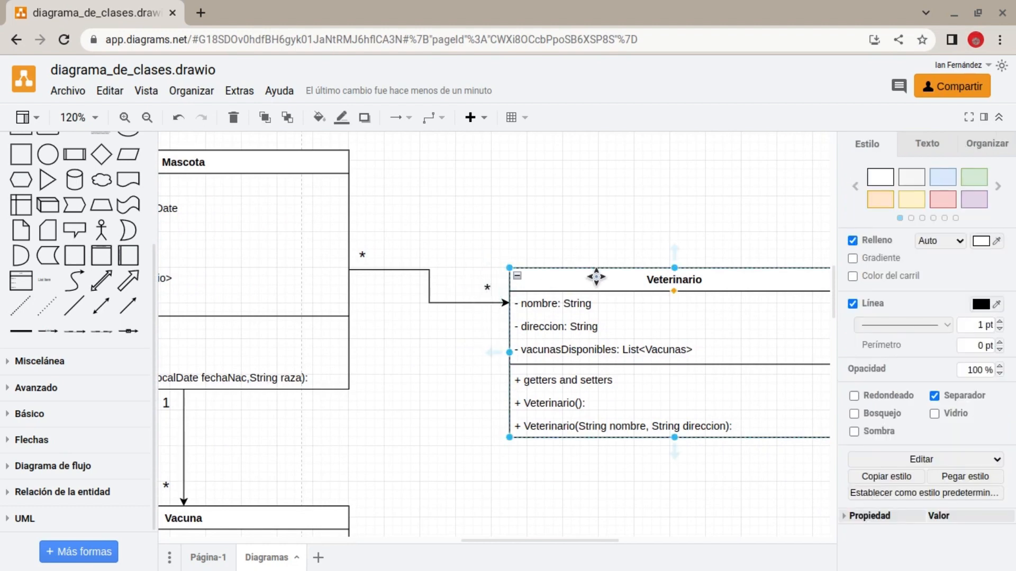
pyautogui.moveTo(503, 228); pyautogui.dragTo(665, 249)
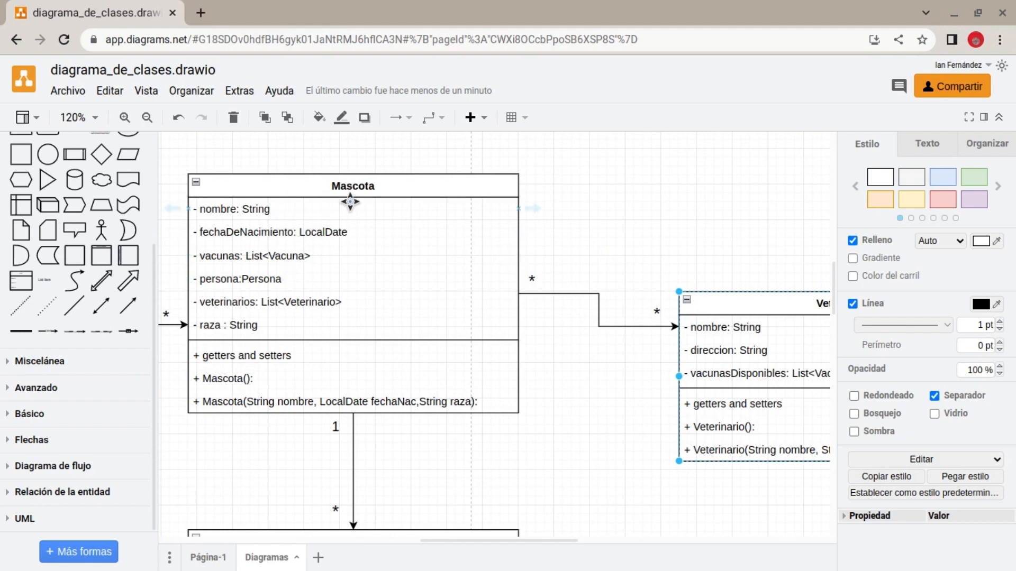
# Highlight the veterinarios: List<Veterinario> attribute text in the Mascota class without changing it
pyautogui.moveTo(699, 259); pyautogui.dragTo(544, 240)
pyautogui.hscroll(-5, 449, 298)
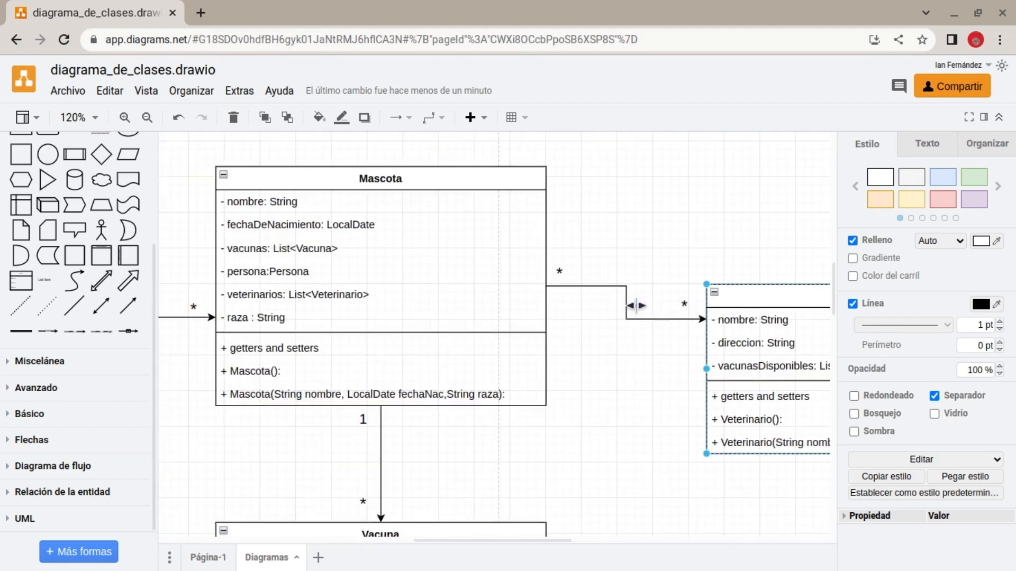
pyautogui.click(454, 183)
pyautogui.click(265, 295)
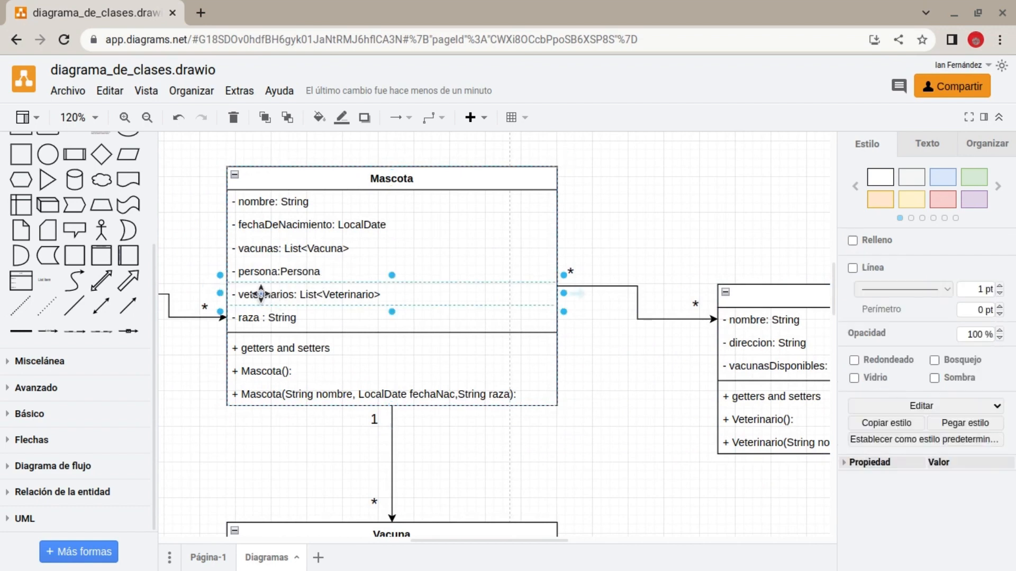
pyautogui.doubleClick(250, 295)
pyautogui.moveTo(247, 300); pyautogui.dragTo(370, 301)
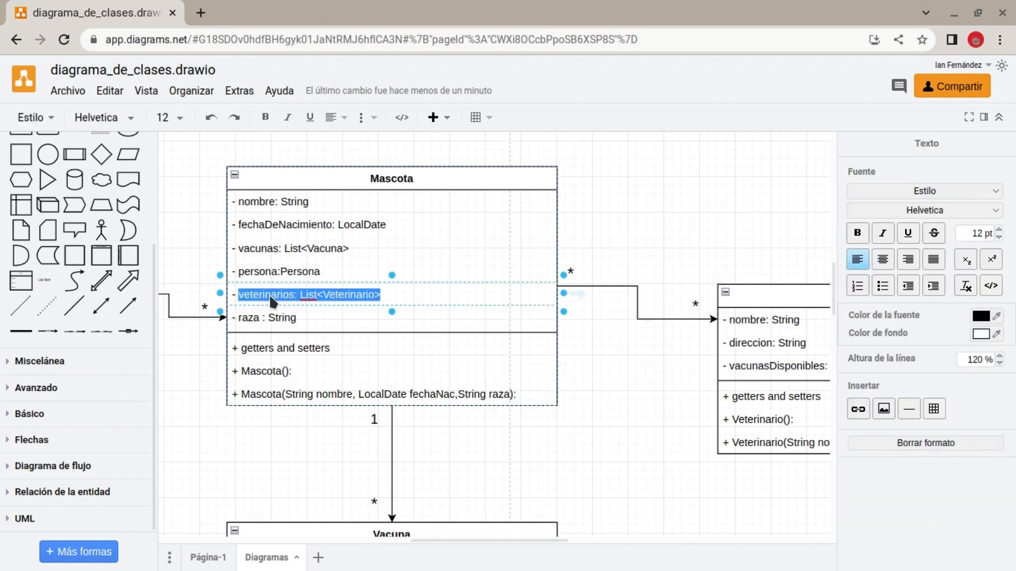
pyautogui.click(698, 399)
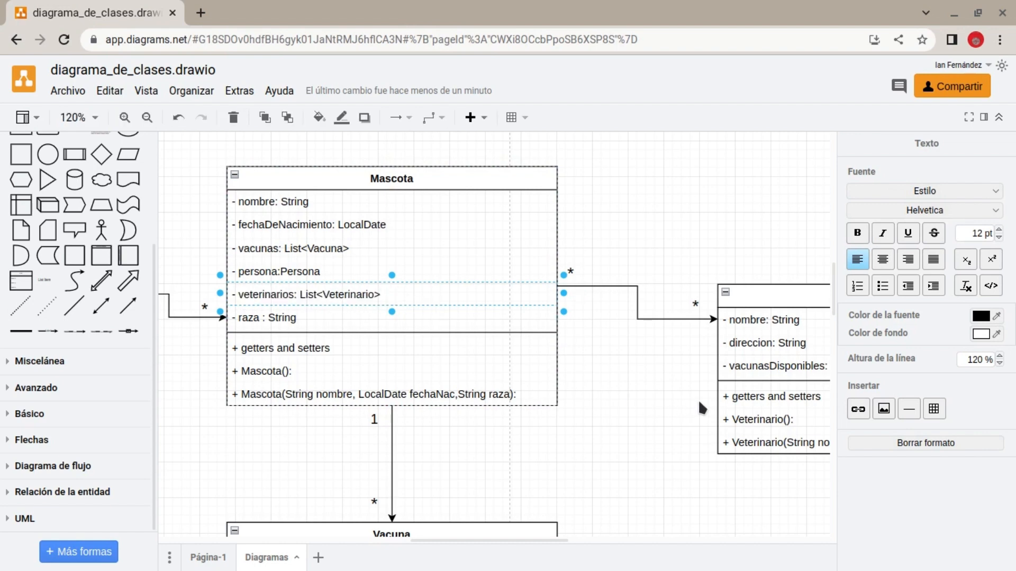
# Review the Veterinario class and its attributes, selecting vacunasDisponibles: List<Vacunas>
pyautogui.hscroll(7, 697, 399)
pyautogui.click(619, 276)
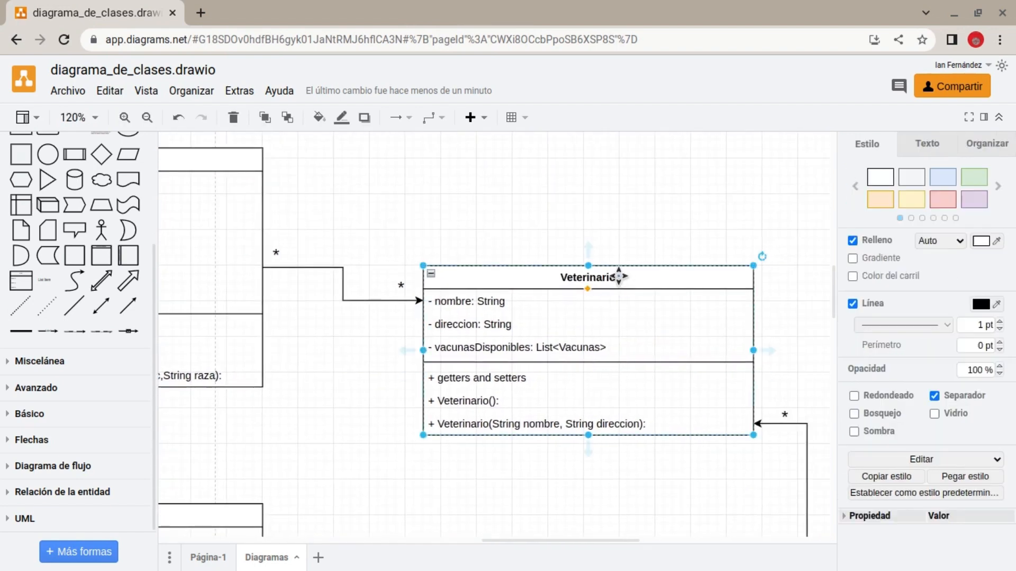
pyautogui.moveTo(424, 292); pyautogui.dragTo(506, 340)
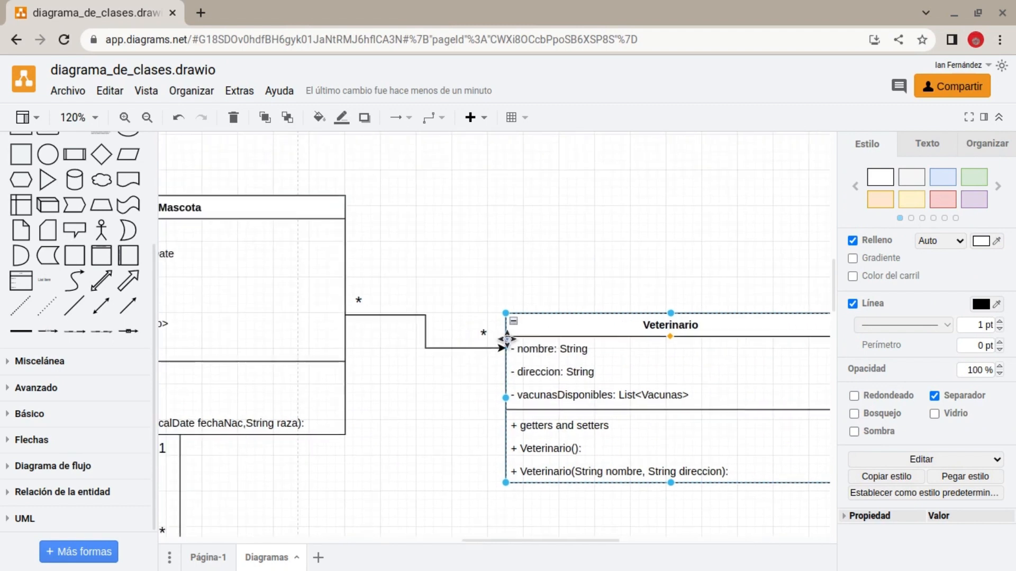
pyautogui.moveTo(620, 296); pyautogui.dragTo(519, 277)
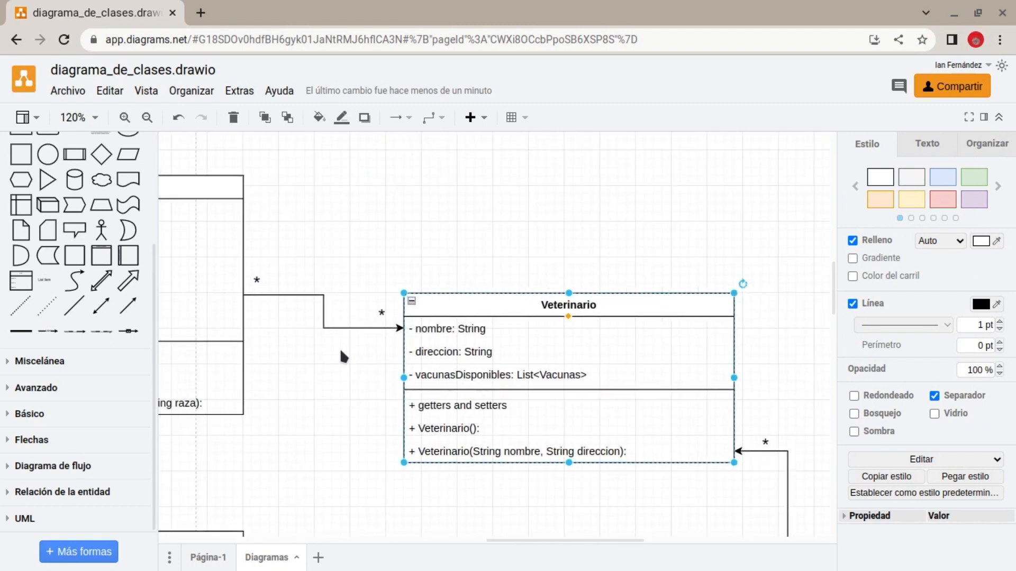
pyautogui.click(461, 343)
pyautogui.click(470, 378)
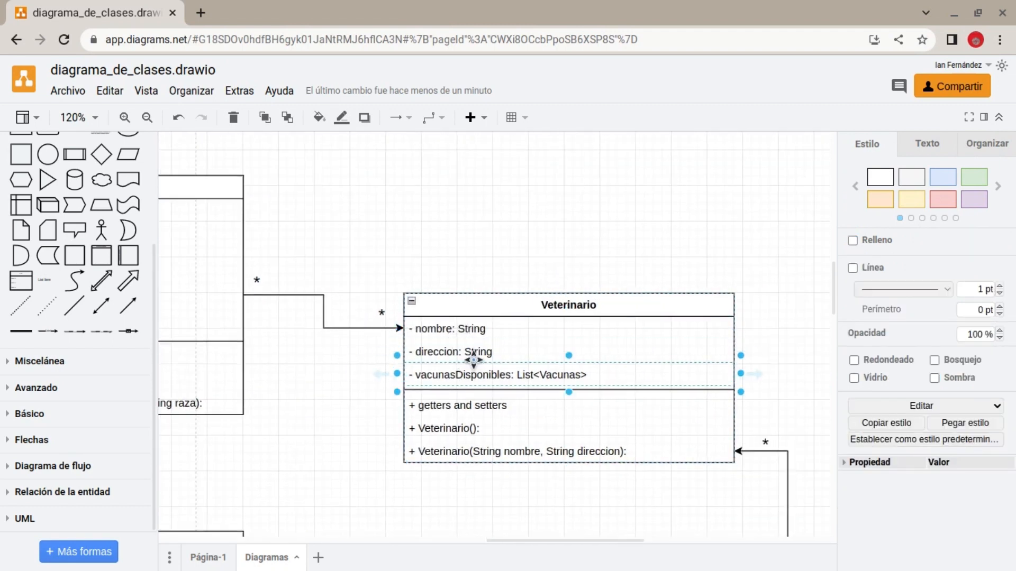
# Compare the Mascota and Veterinario classes and the connector between them, selecting Veterinario's attributes and the whole class
pyautogui.click(472, 354)
pyautogui.click(474, 332)
pyautogui.click(367, 385)
pyautogui.moveTo(337, 358); pyautogui.dragTo(580, 357)
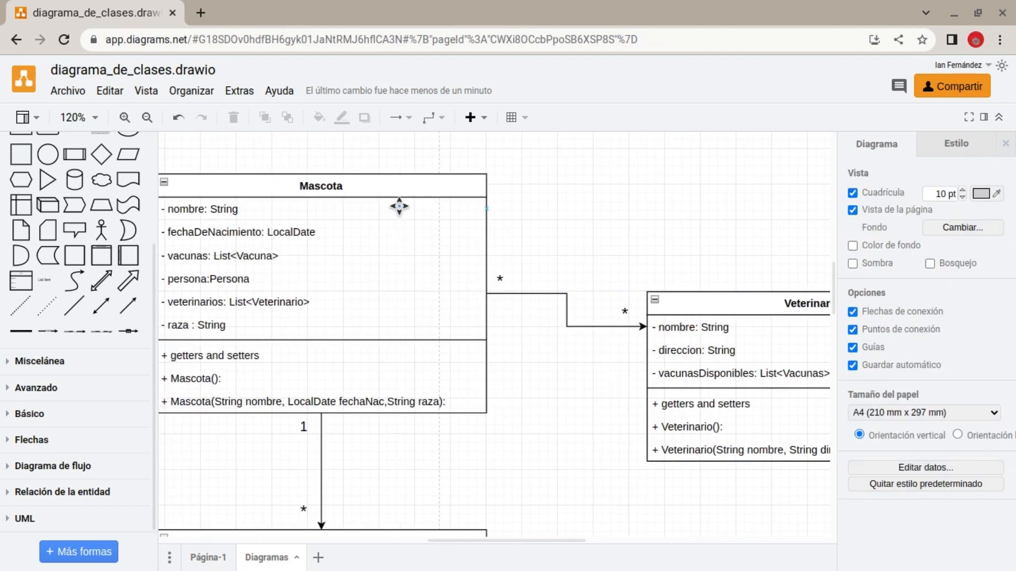
pyautogui.hscroll(4, 399, 392)
pyautogui.moveTo(466, 239); pyautogui.dragTo(814, 484)
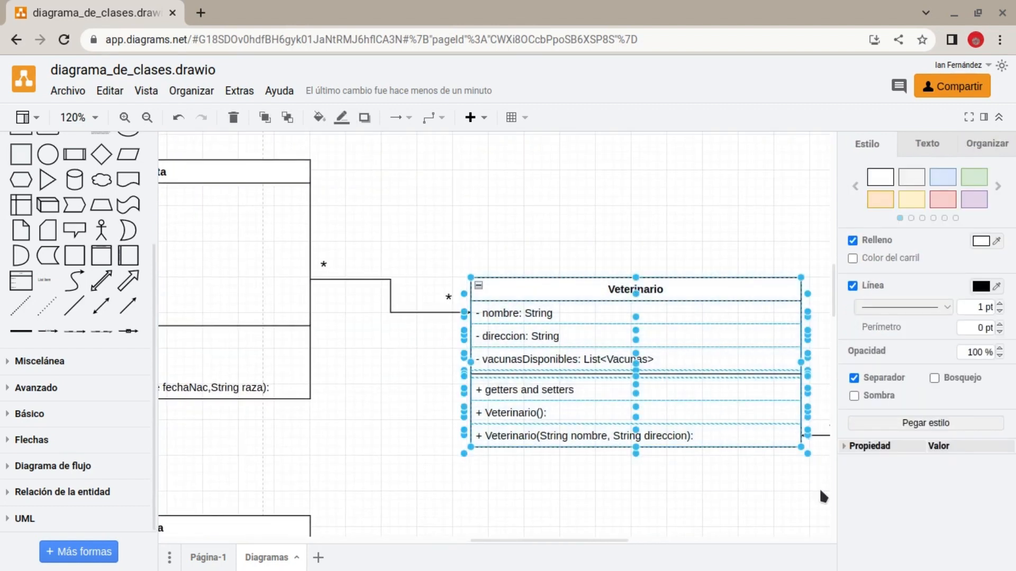
pyautogui.click(669, 478)
pyautogui.hscroll(-4, 528, 458)
pyautogui.scroll(1, 528, 458)
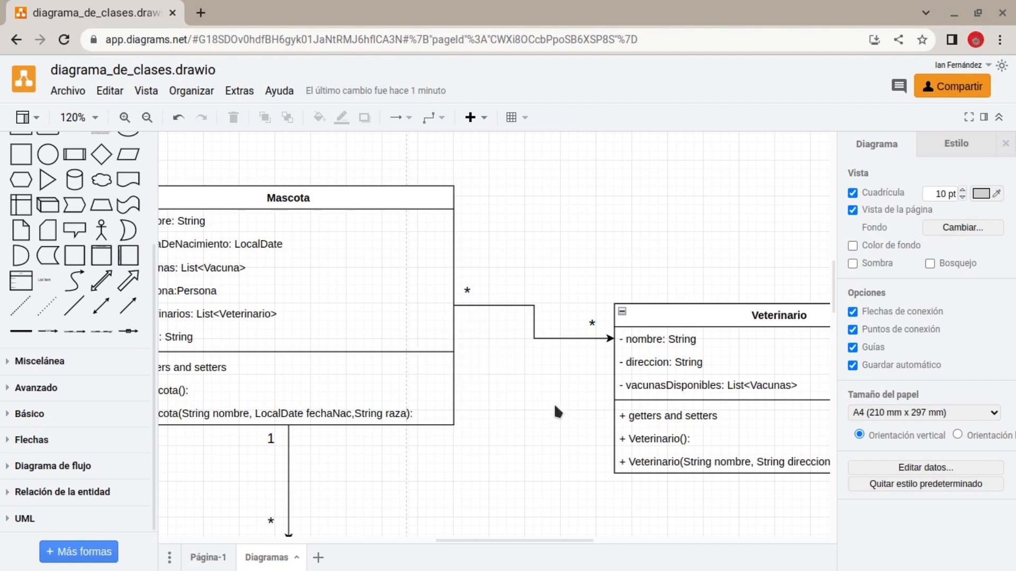
pyautogui.hscroll(3, 554, 403)
pyautogui.scroll(-1, 554, 403)
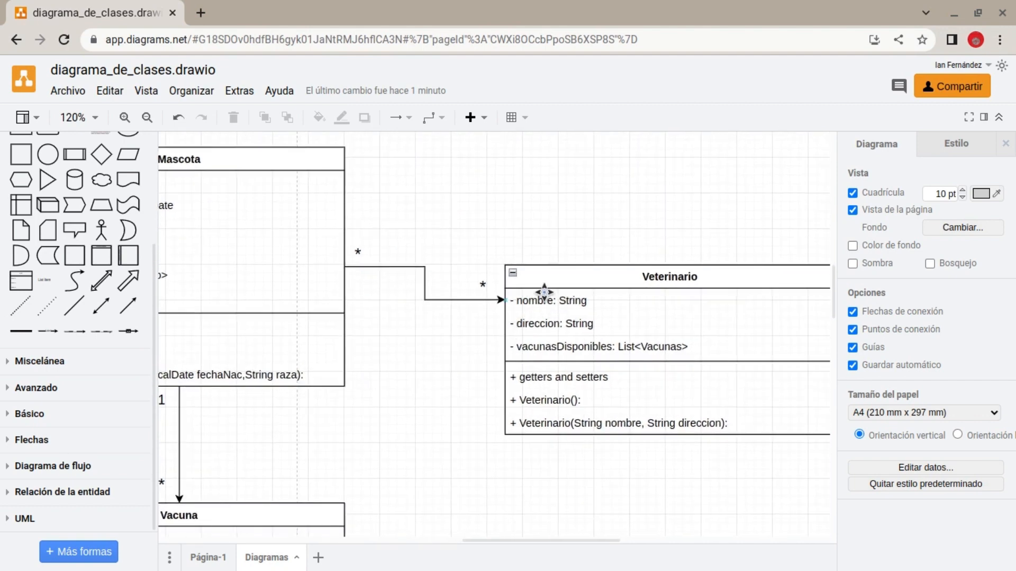
# Examine the Veterinario class on its own, selecting it and checking the attributes it contains
pyautogui.moveTo(581, 278); pyautogui.dragTo(491, 266)
pyautogui.click(491, 266)
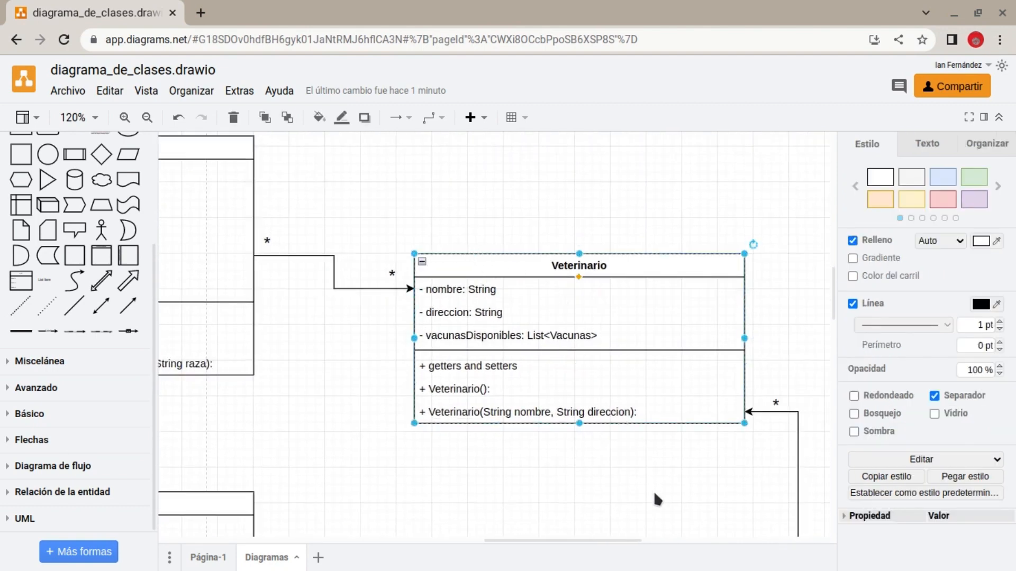
pyautogui.moveTo(757, 448)
pyautogui.mouseDown()
pyautogui.moveTo(414, 215)
pyautogui.moveTo(397, 220)
pyautogui.moveTo(687, 437)
pyautogui.moveTo(756, 458)
pyautogui.mouseUp()
pyautogui.click(510, 442)
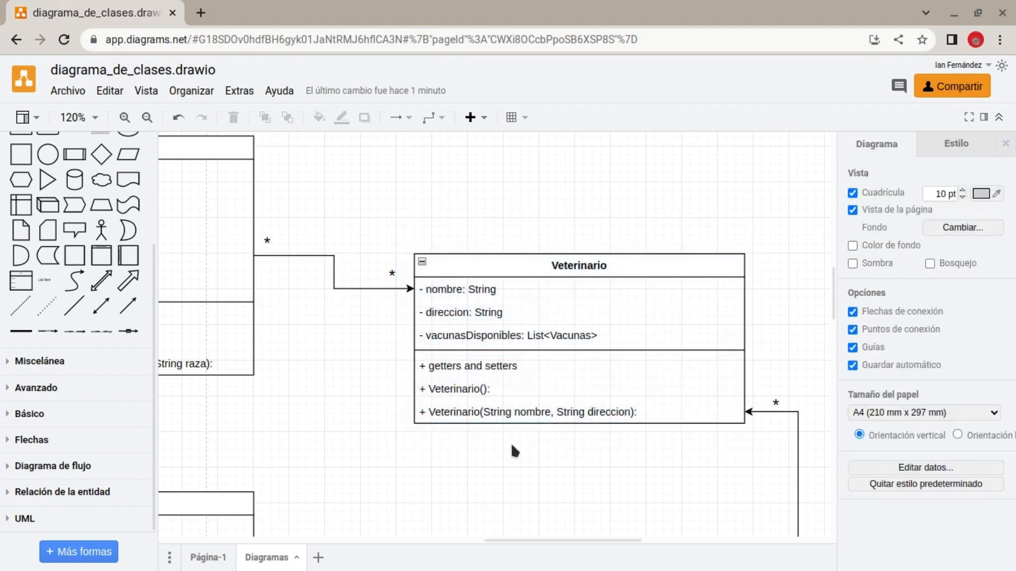
pyautogui.moveTo(407, 234)
pyautogui.mouseDown()
pyautogui.moveTo(685, 433)
pyautogui.moveTo(753, 440)
pyautogui.moveTo(497, 249)
pyautogui.moveTo(410, 215)
pyautogui.mouseUp()
pyautogui.click(754, 453)
pyautogui.click(417, 224)
# Examine the Mascota class, selecting the whole class and its veterinarios: List<Veterinario> attribute
pyautogui.scroll(2, 417, 224)
pyautogui.hscroll(-5, 417, 223)
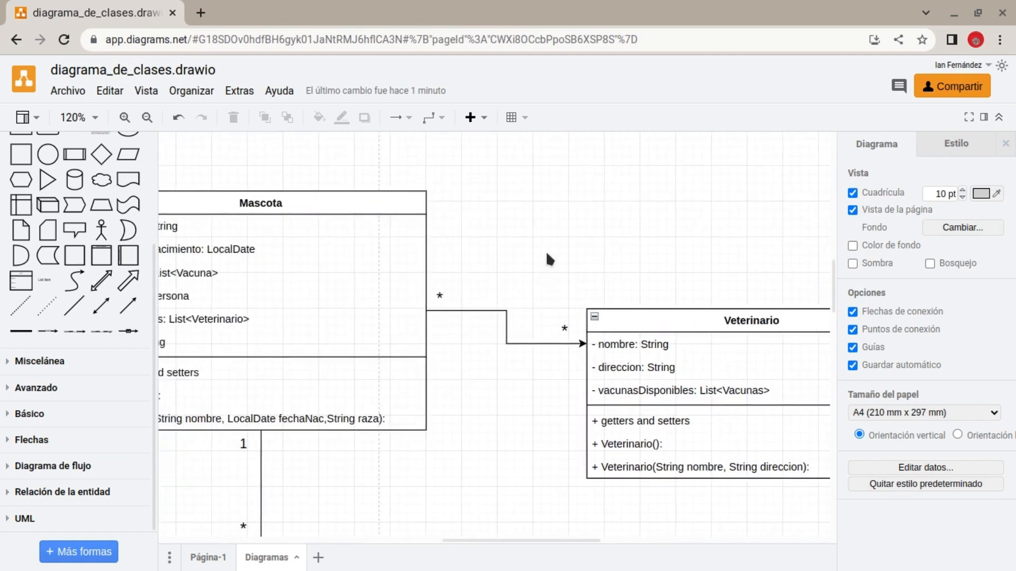
pyautogui.moveTo(175, 162)
pyautogui.mouseDown()
pyautogui.moveTo(354, 274)
pyautogui.moveTo(521, 440)
pyautogui.moveTo(164, 164)
pyautogui.mouseUp()
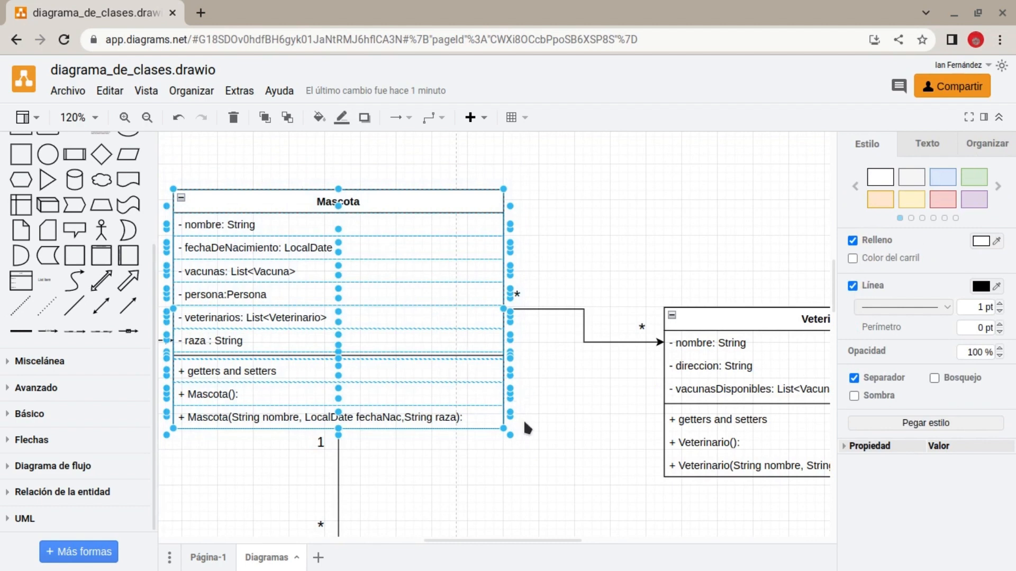
pyautogui.click(547, 444)
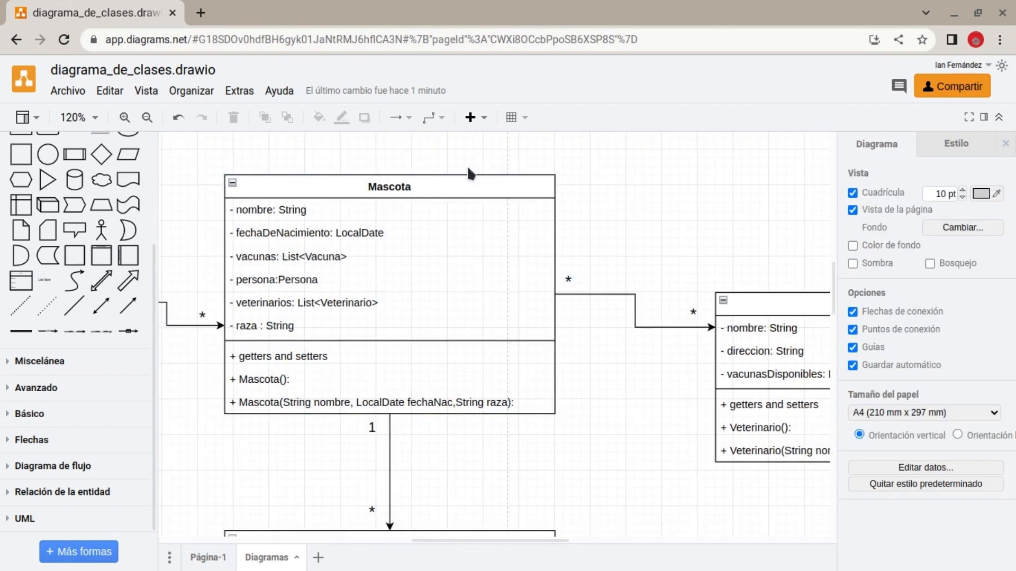
pyautogui.click(457, 186)
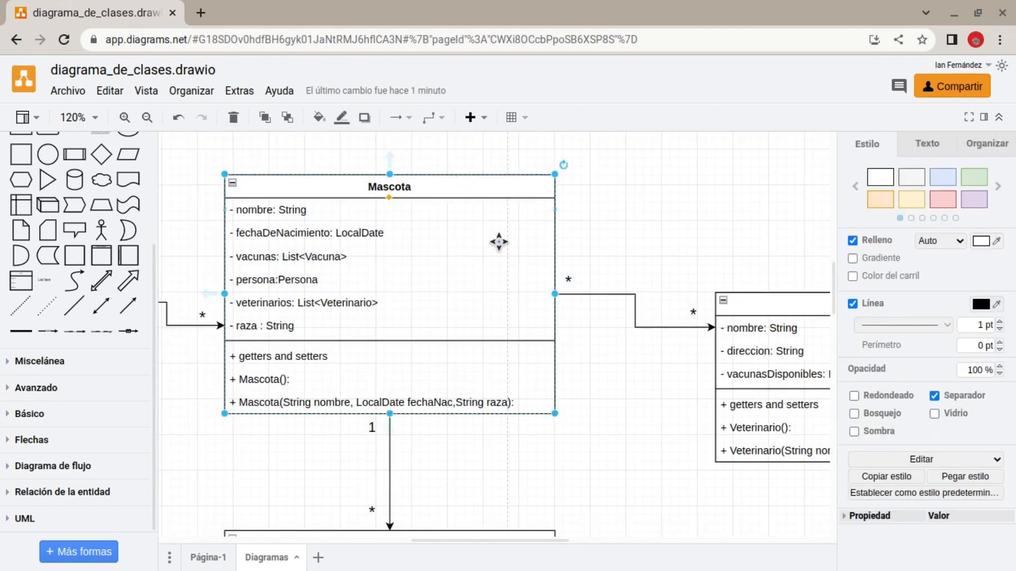
pyautogui.click(269, 298)
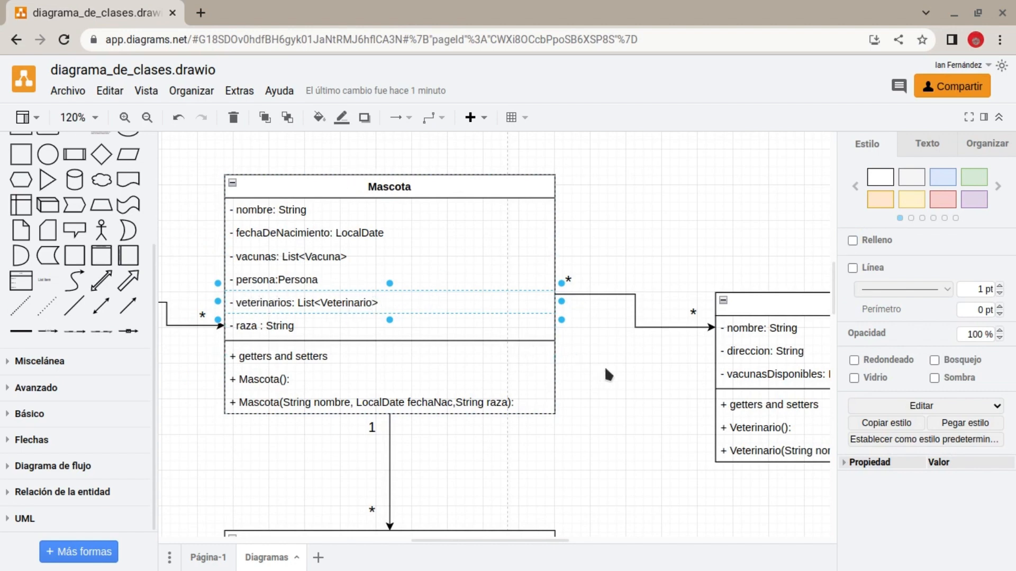
pyautogui.click(639, 376)
pyautogui.click(460, 182)
# Check the Veterinario class against Mascota, selecting each class in turn and marking out the whole Veterinario box
pyautogui.hscroll(5, 603, 227)
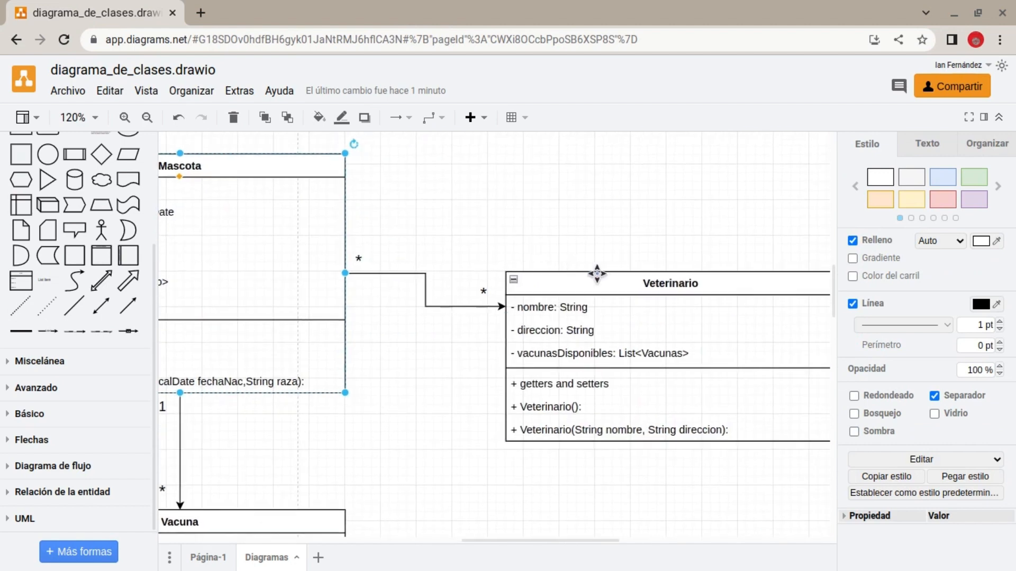
pyautogui.click(600, 276)
pyautogui.click(313, 172)
pyautogui.click(553, 240)
pyautogui.hscroll(5, 476, 244)
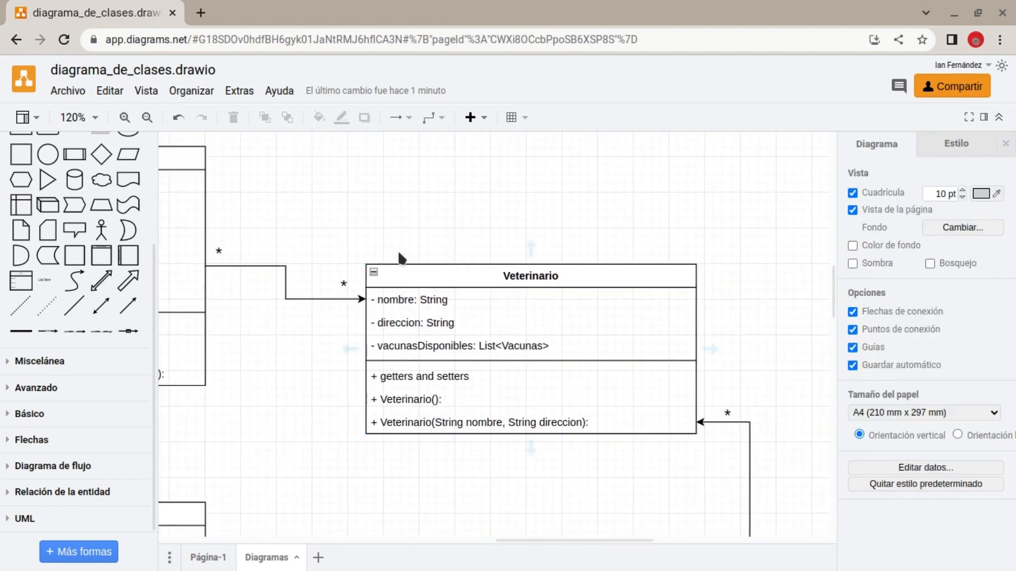
pyautogui.moveTo(358, 229); pyautogui.dragTo(719, 475)
pyautogui.click(710, 481)
pyautogui.click(340, 229)
pyautogui.click(719, 476)
pyautogui.click(598, 270)
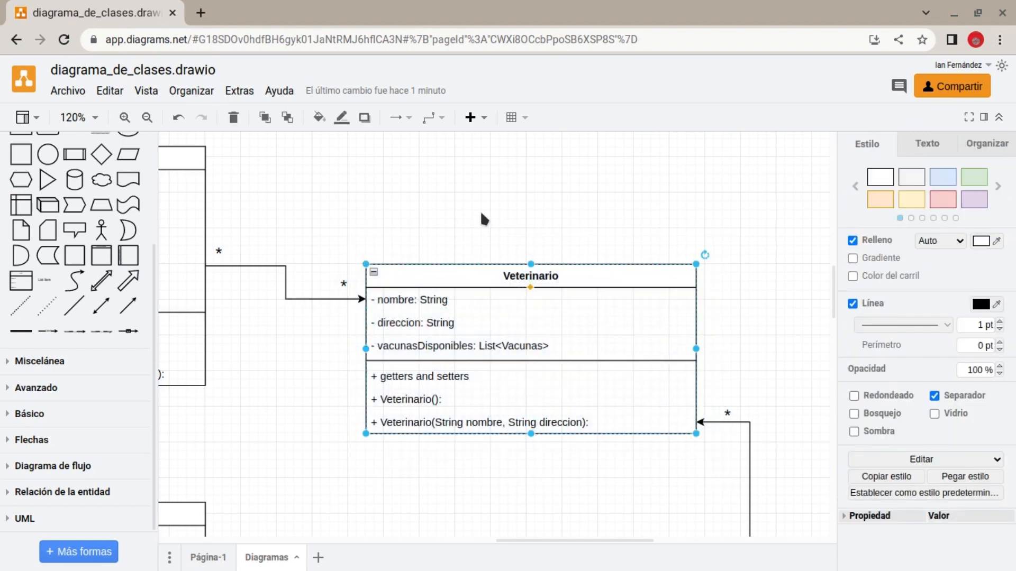
pyautogui.moveTo(500, 440); pyautogui.dragTo(507, 430)
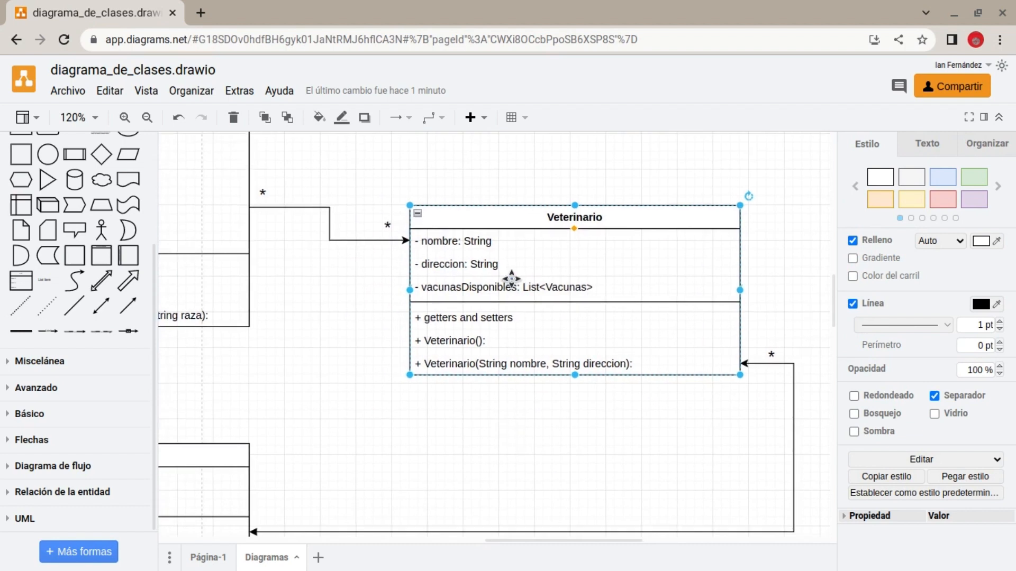
# Examine how Veterinario relates to Vacuna, selecting both classes and the vacunasDisponibles: List<Vacunas> attribute
pyautogui.moveTo(516, 384); pyautogui.dragTo(527, 360)
pyautogui.click(514, 367)
pyautogui.click(537, 268)
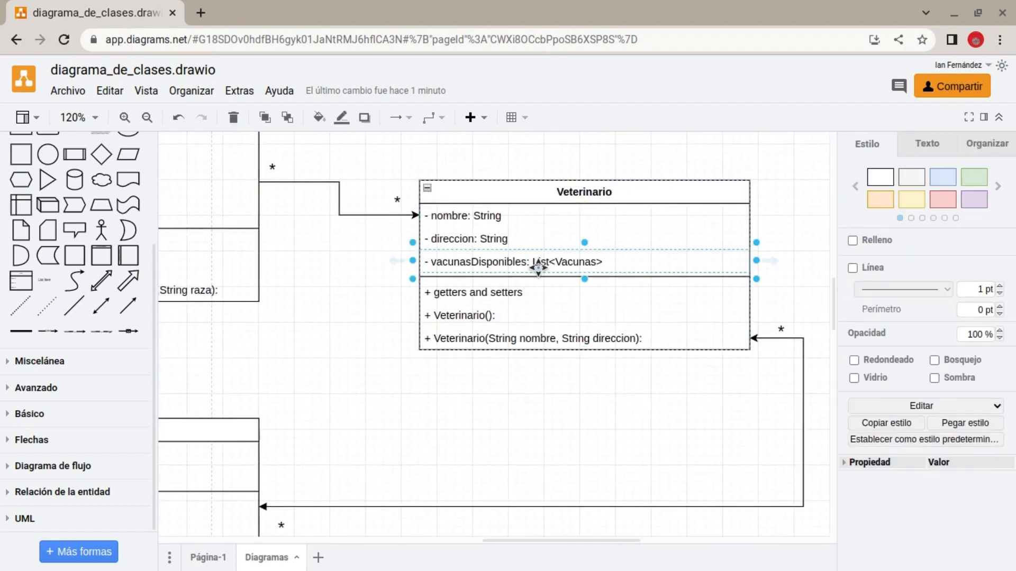
pyautogui.moveTo(605, 422); pyautogui.dragTo(542, 445)
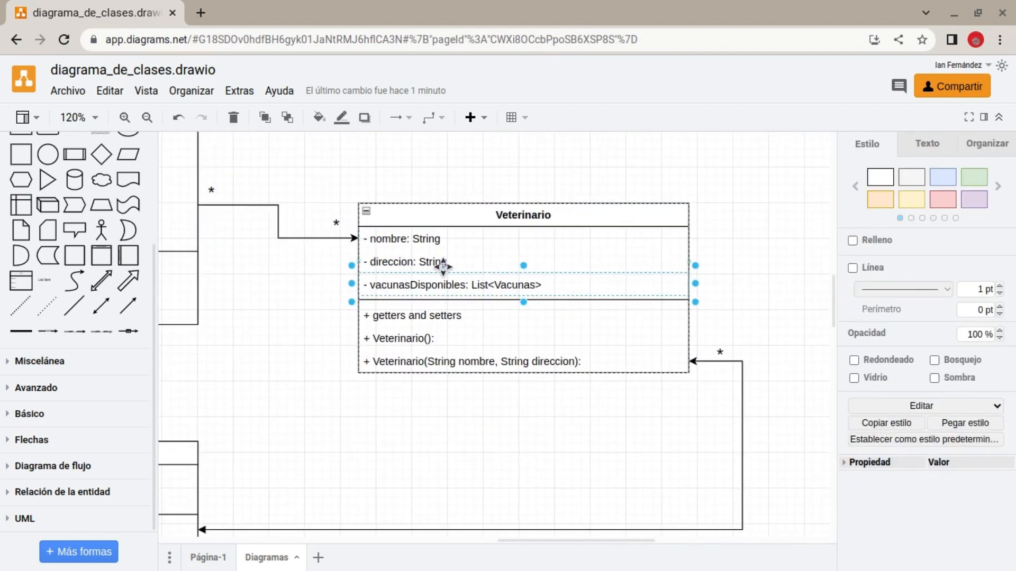
pyautogui.click(538, 216)
pyautogui.moveTo(392, 429); pyautogui.dragTo(611, 348)
pyautogui.click(386, 379)
pyautogui.moveTo(657, 227); pyautogui.dragTo(495, 317)
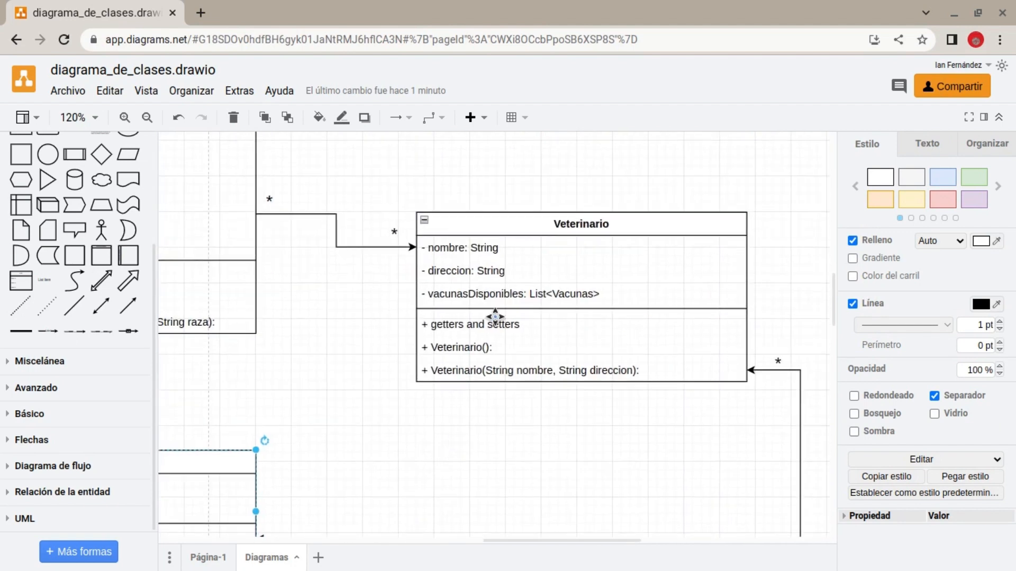
pyautogui.click(562, 229)
pyautogui.click(490, 298)
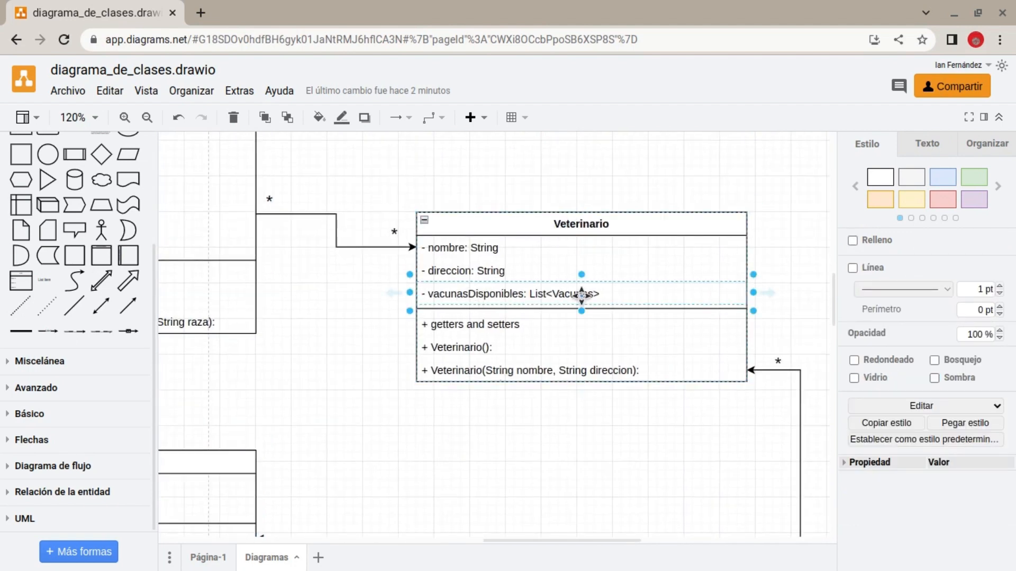
# Set the cardinality at the Veterinario end of the Vacuna connector to 1 and move the label slightly above the line
pyautogui.scroll(-1, 598, 302)
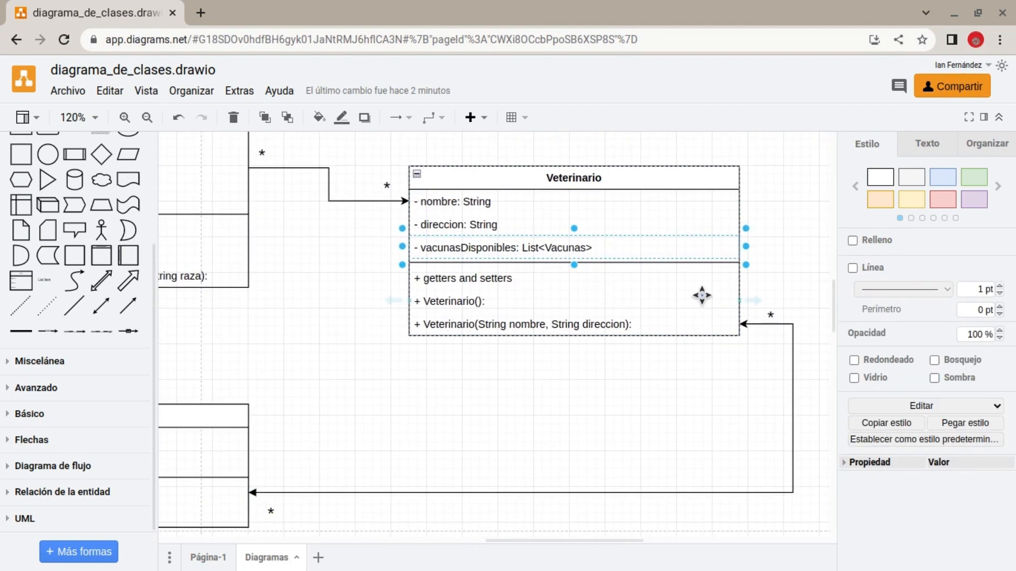
pyautogui.click(773, 319)
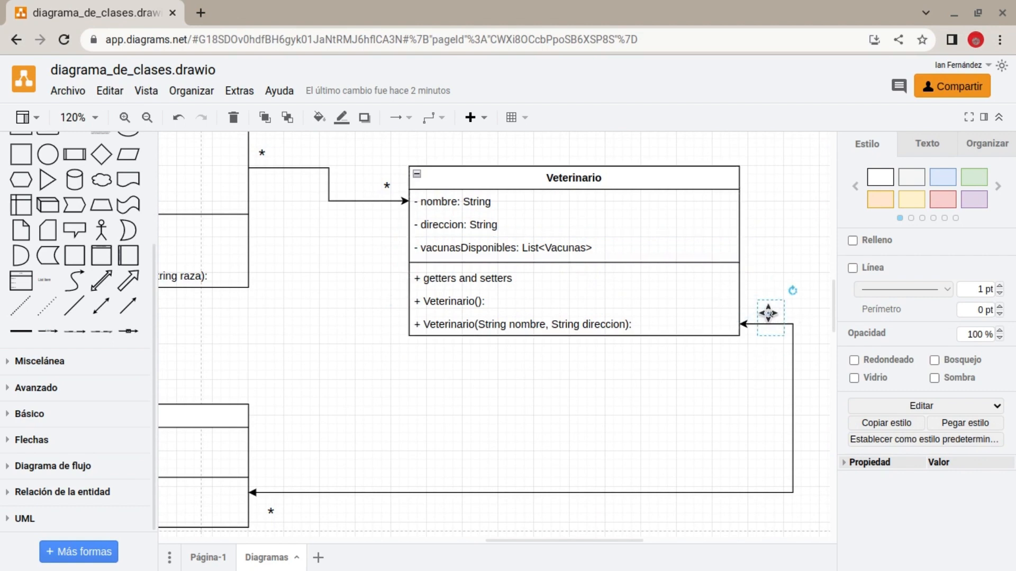
pyautogui.doubleClick(769, 315)
pyautogui.moveTo(685, 393); pyautogui.dragTo(826, 345)
pyautogui.moveTo(535, 402)
pyautogui.mouseDown()
pyautogui.moveTo(787, 386)
pyautogui.moveTo(653, 395)
pyautogui.moveTo(437, 449)
pyautogui.mouseUp()
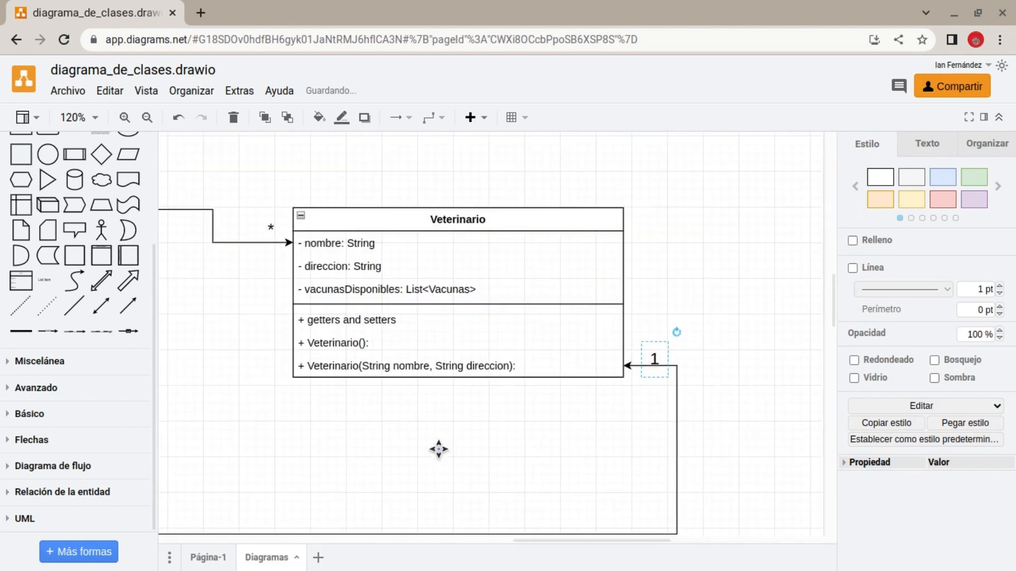
pyautogui.moveTo(653, 363); pyautogui.dragTo(654, 351)
pyautogui.click(601, 418)
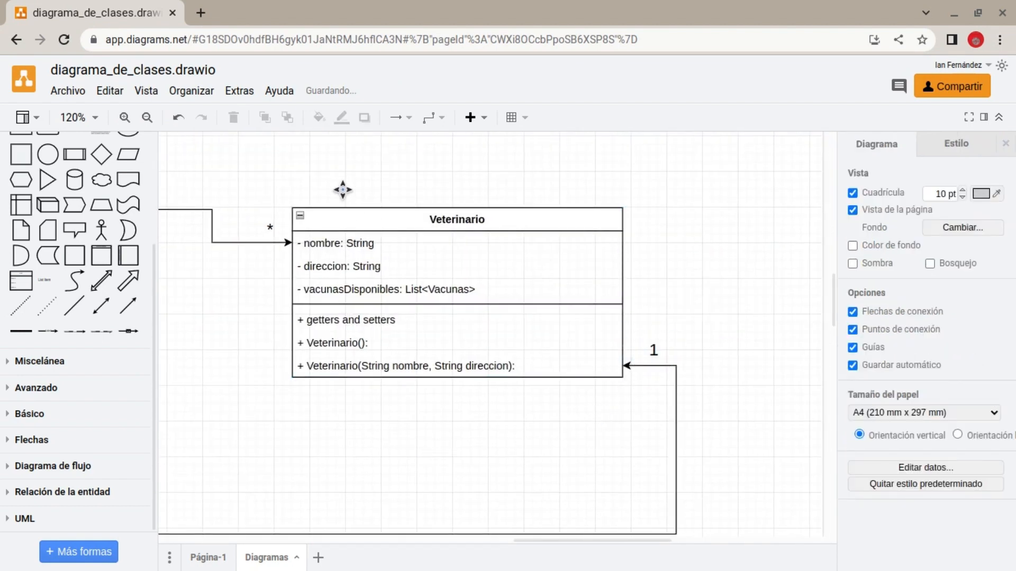
# Review the Veterinario and Vacuna relationship, selecting vacunasDisponibles: List<Vacunas> and the Vacuna class
pyautogui.moveTo(567, 436); pyautogui.dragTo(598, 390)
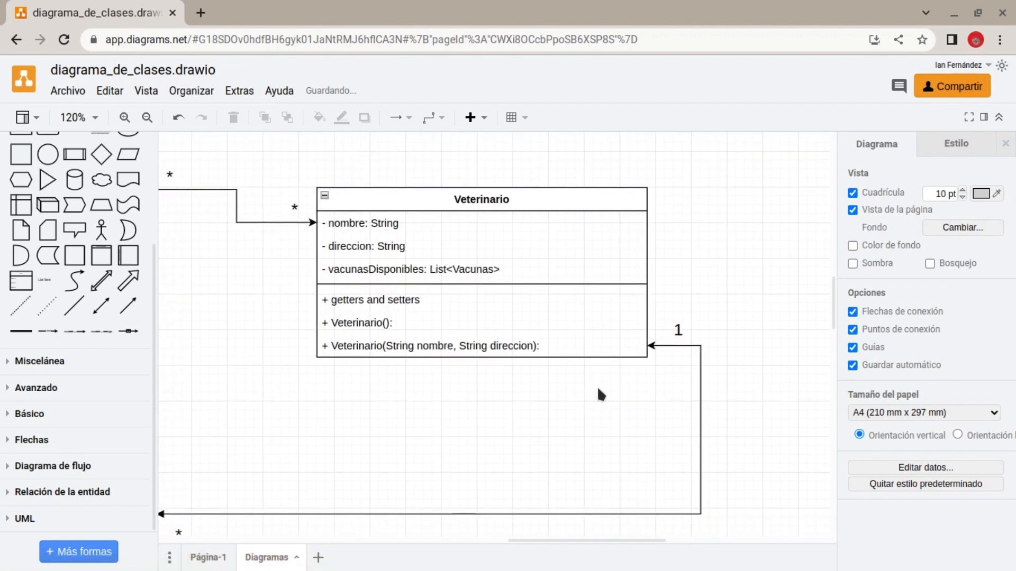
pyautogui.moveTo(482, 418); pyautogui.dragTo(526, 391)
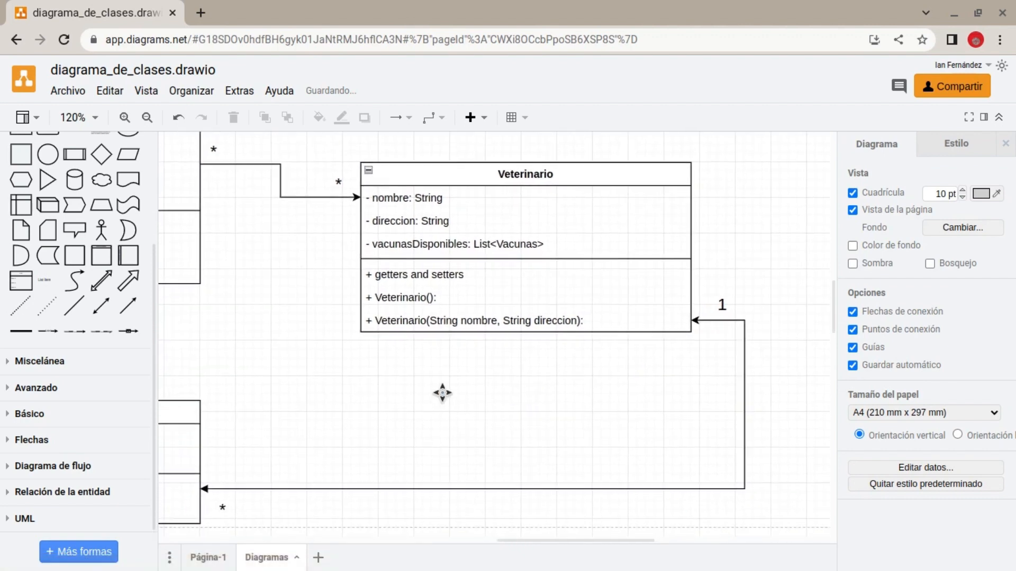
pyautogui.click(391, 241)
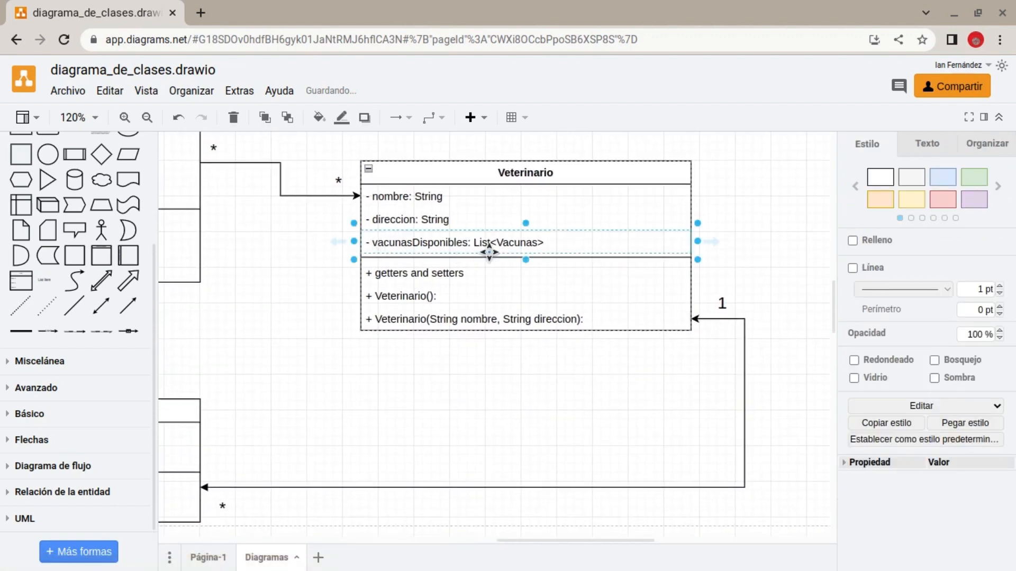
pyautogui.hscroll(-4, 324, 391)
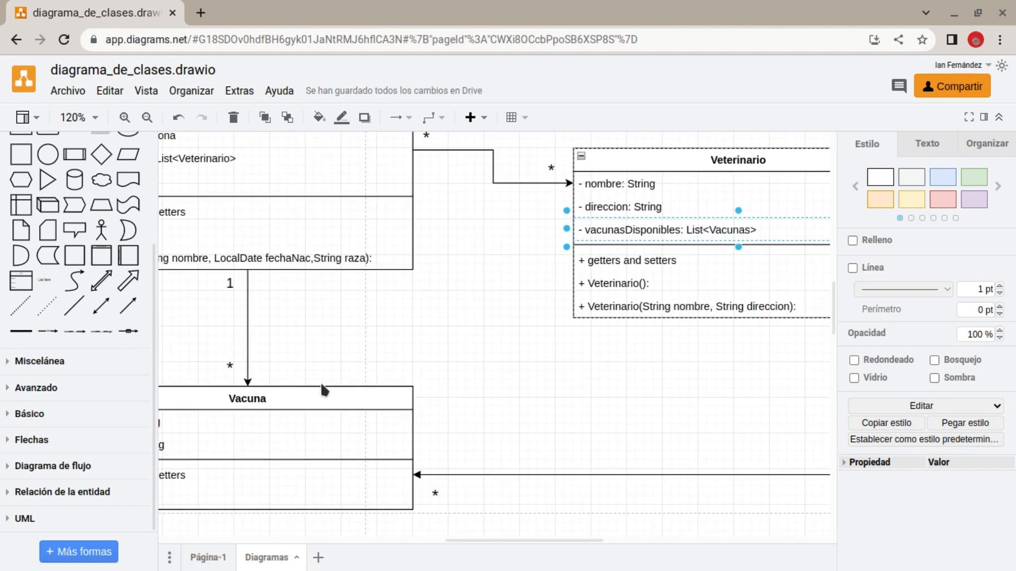
pyautogui.click(323, 391)
pyautogui.hscroll(3, 476, 372)
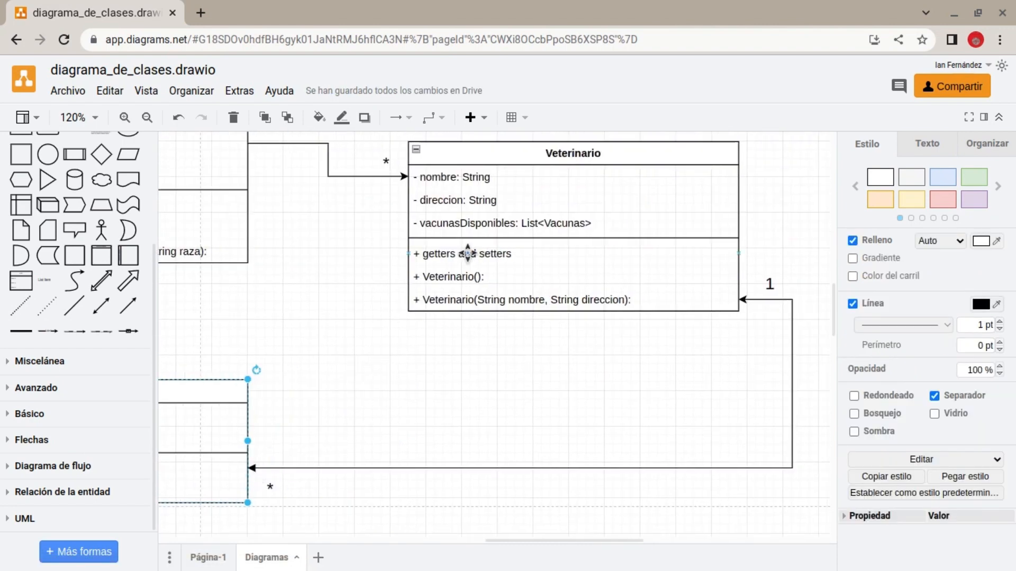
pyautogui.click(563, 419)
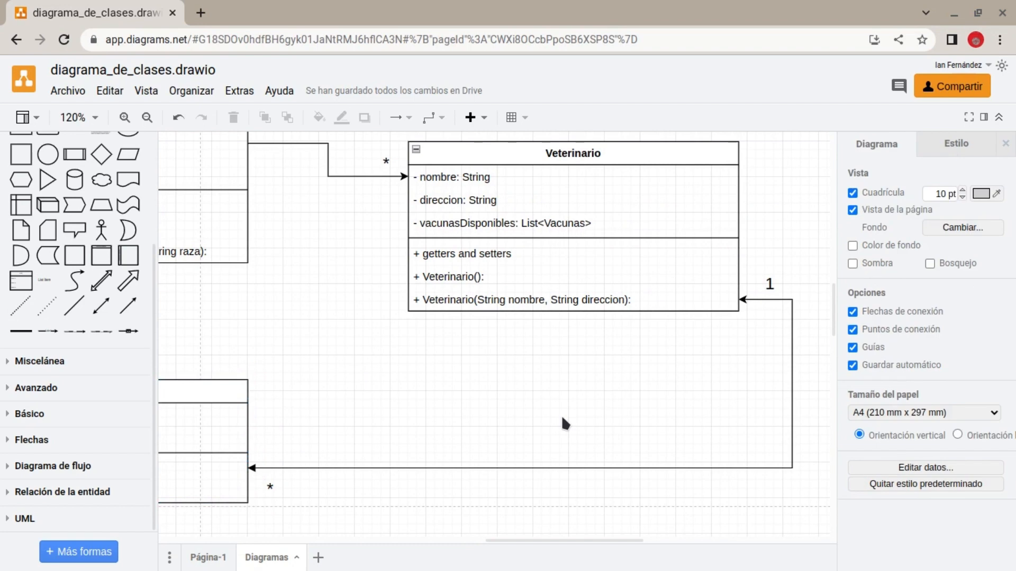
# Duplicate the nombre: String attribute in the Vacuna class and move the connector's * label below the line
pyautogui.moveTo(396, 442); pyautogui.dragTo(719, 387)
pyautogui.click(393, 391)
pyautogui.rightClick(392, 391)
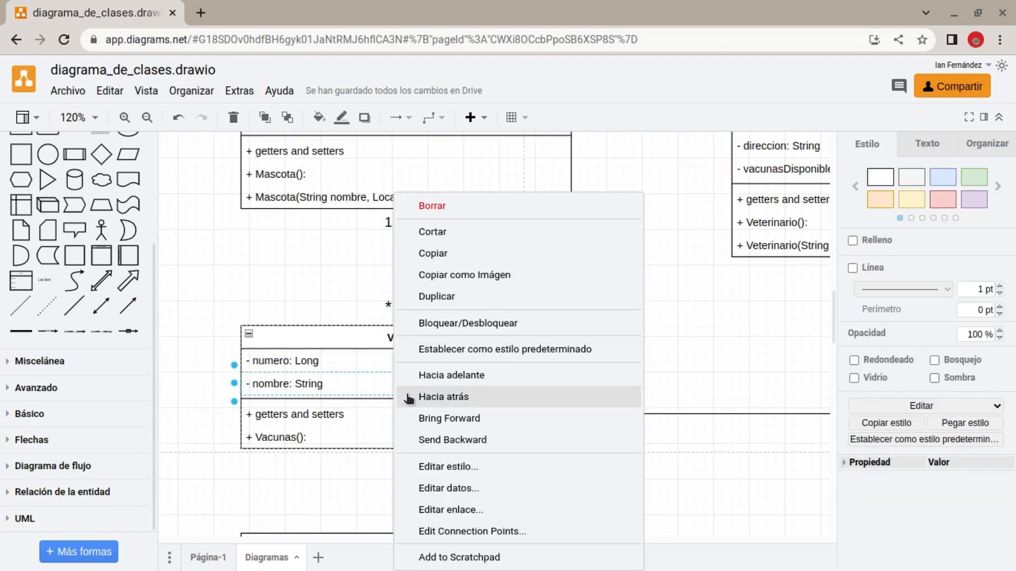
pyautogui.click(466, 302)
pyautogui.moveTo(369, 446); pyautogui.dragTo(367, 395)
pyautogui.click(625, 316)
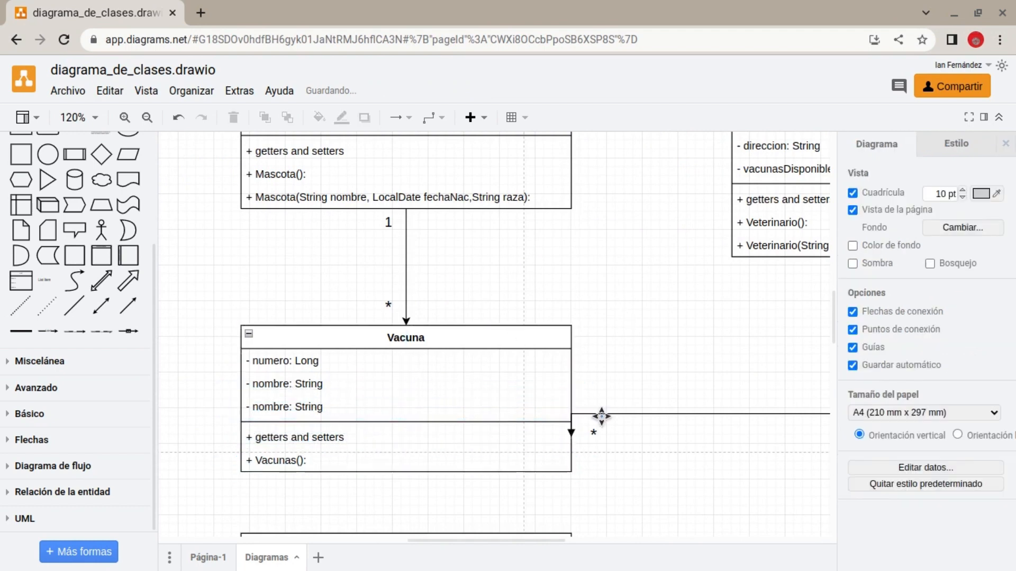
pyautogui.moveTo(604, 420); pyautogui.dragTo(631, 424)
pyautogui.click(654, 471)
# Change the duplicated attribute in the Vacuna class to veterinario: Veterinario
pyautogui.doubleClick(306, 407)
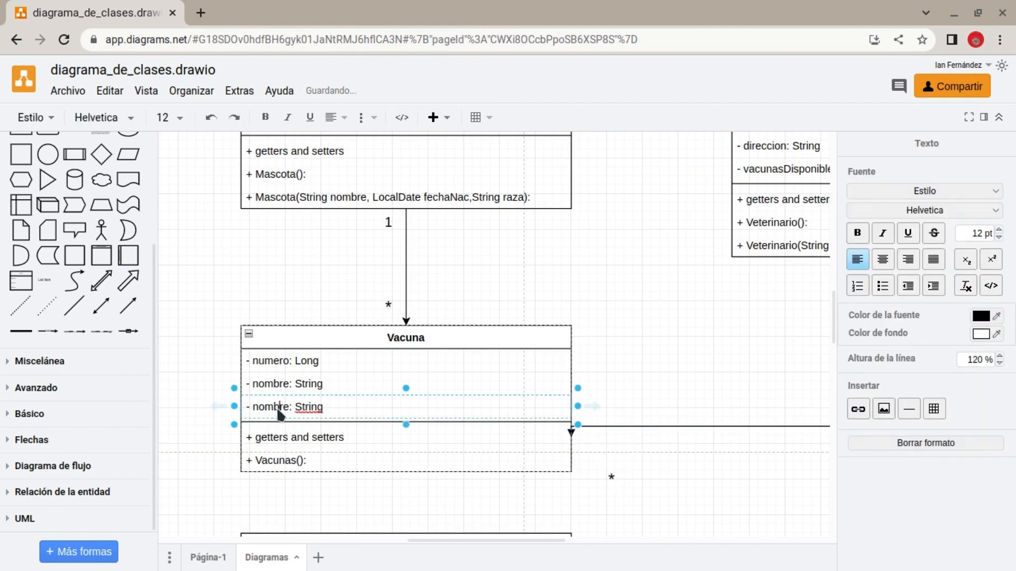
pyautogui.doubleClick(278, 407)
pyautogui.write('veterinario: Veterinario')
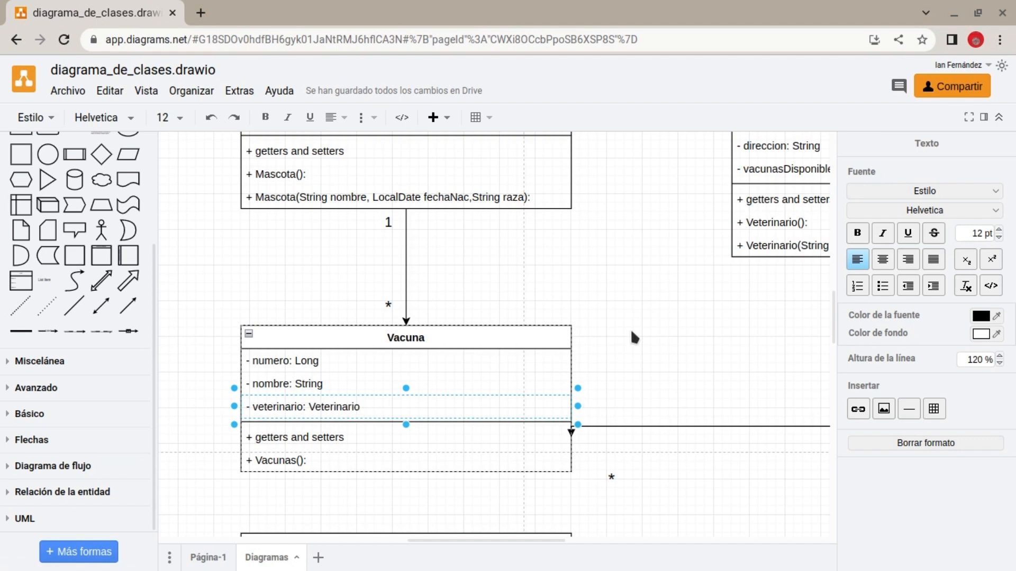
pyautogui.click(633, 335)
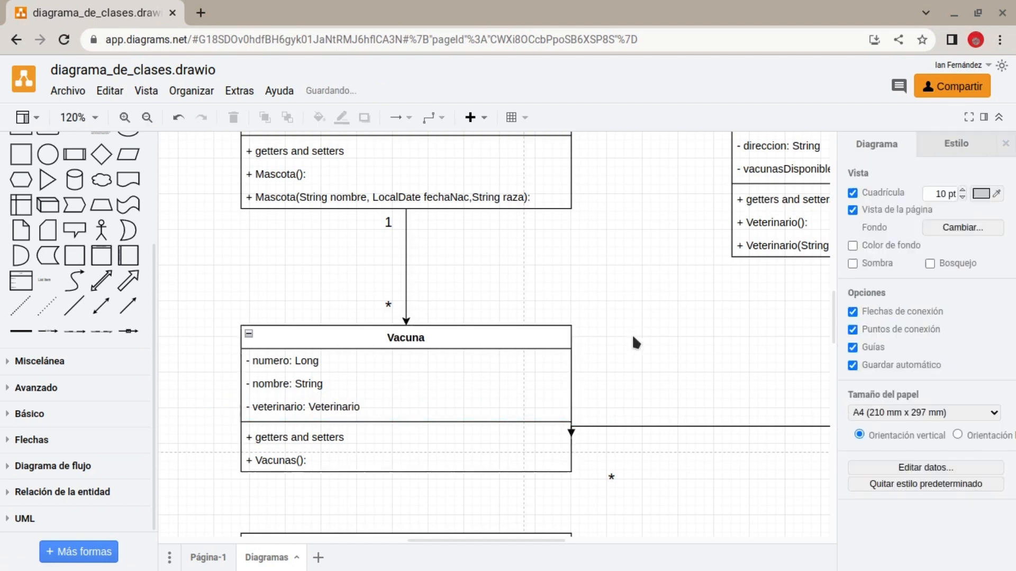
pyautogui.hscroll(10, 585, 354)
pyautogui.scroll(3, 586, 354)
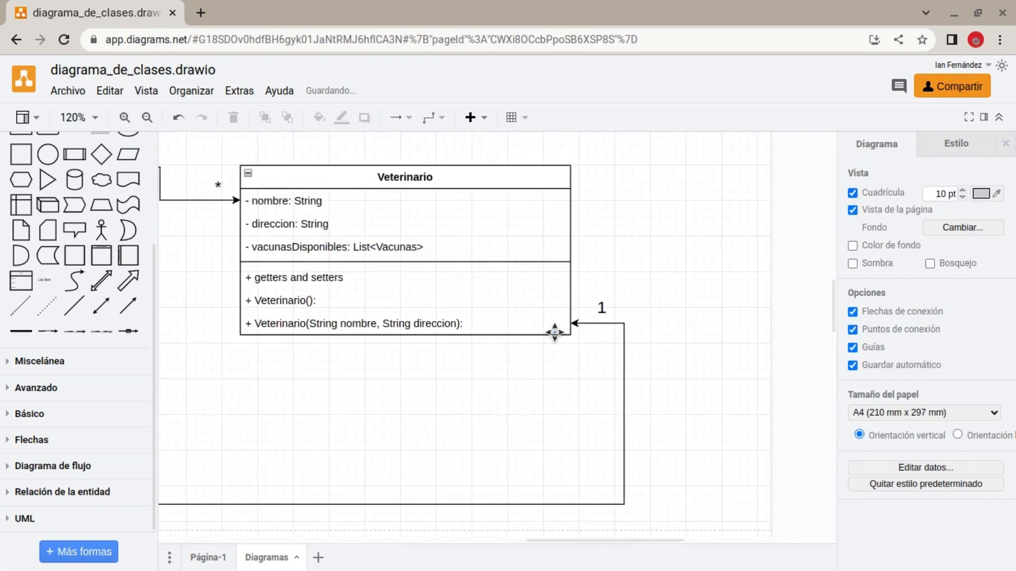
# Review the connector between Veterinario and Vacuna together with its 1 and * cardinality labels
pyautogui.click(600, 303)
pyautogui.scroll(-3, 540, 356)
pyautogui.hscroll(-8, 540, 356)
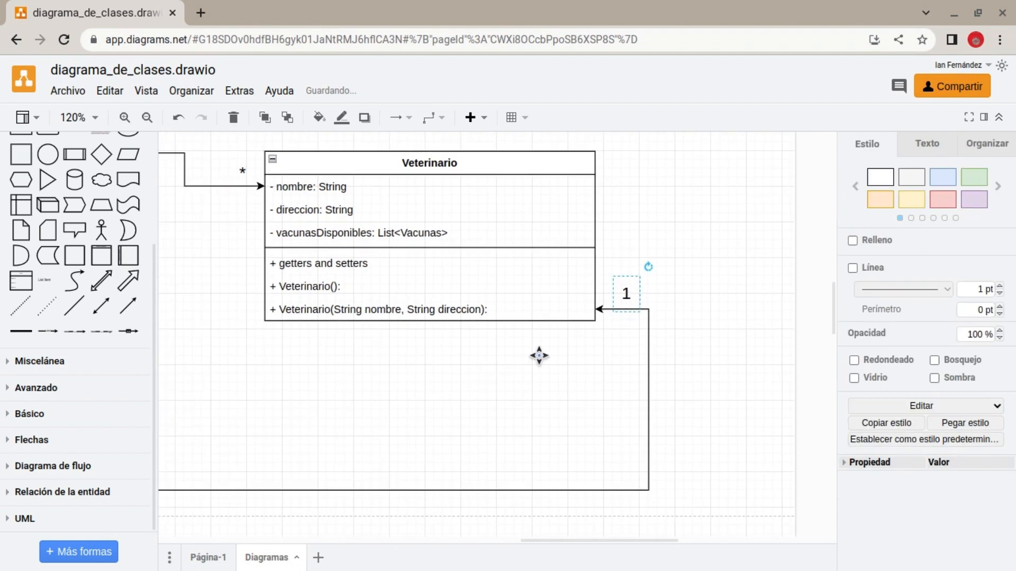
pyautogui.hscroll(5, 529, 352)
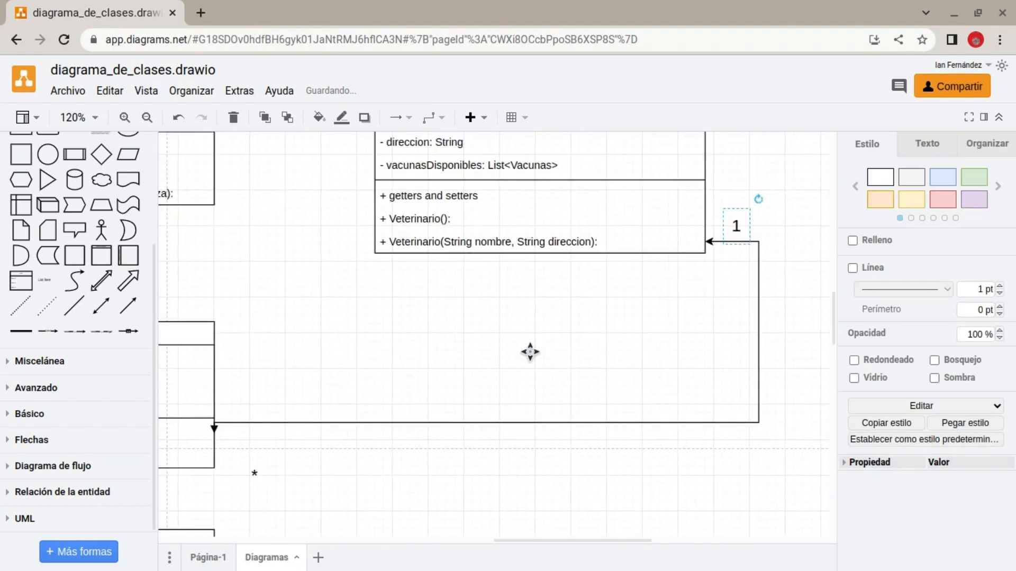
pyautogui.scroll(2, 529, 352)
pyautogui.moveTo(684, 358); pyautogui.dragTo(404, 381)
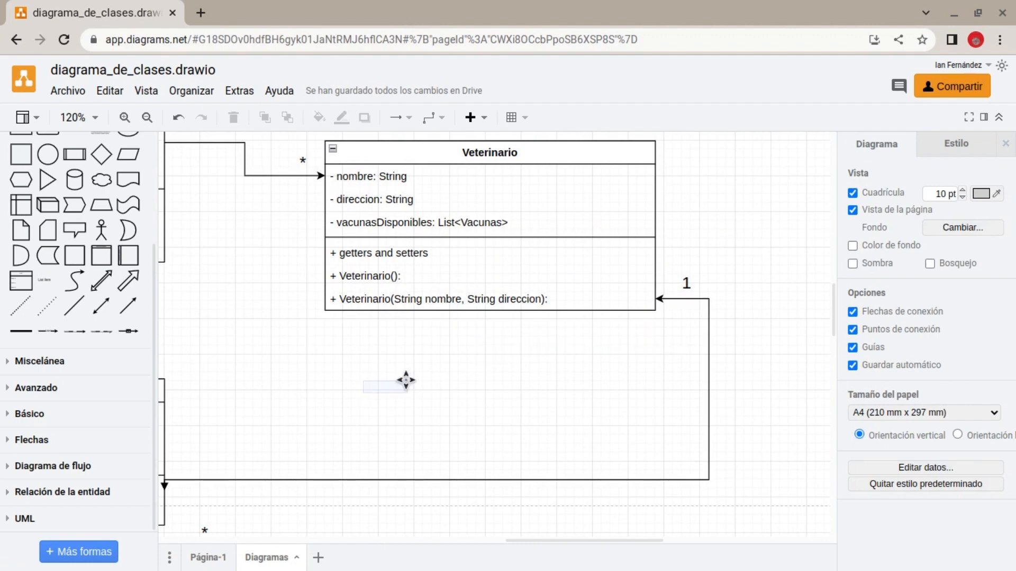
pyautogui.scroll(-3, 526, 335)
pyautogui.hscroll(-8, 526, 335)
pyautogui.click(538, 376)
pyautogui.moveTo(538, 379); pyautogui.dragTo(599, 396)
pyautogui.click(567, 420)
pyautogui.click(561, 392)
pyautogui.click(569, 430)
pyautogui.moveTo(556, 431); pyautogui.dragTo(536, 405)
pyautogui.moveTo(540, 450); pyautogui.dragTo(191, 271)
pyautogui.click(550, 442)
# Remove the veterinario: Veterinario attribute from the Vacuna class
pyautogui.click(252, 352)
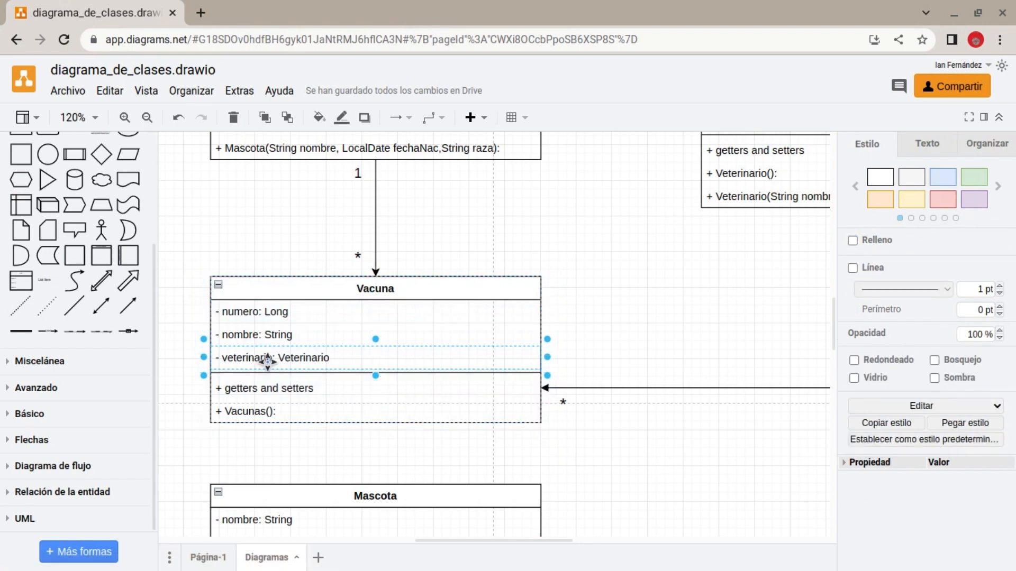
pyautogui.doubleClick(253, 353)
pyautogui.press('BackSpace')
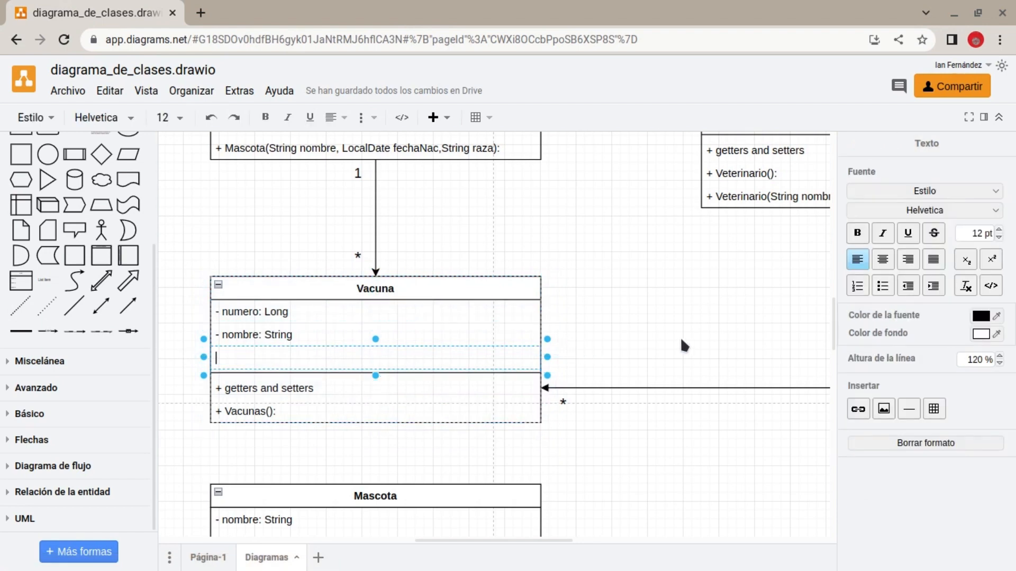
pyautogui.click(682, 341)
# Shift the Veterinario connector segment up, nudge the Vacuna class down, and place the * label just below the connector
pyautogui.moveTo(588, 387); pyautogui.dragTo(596, 368)
pyautogui.click(597, 397)
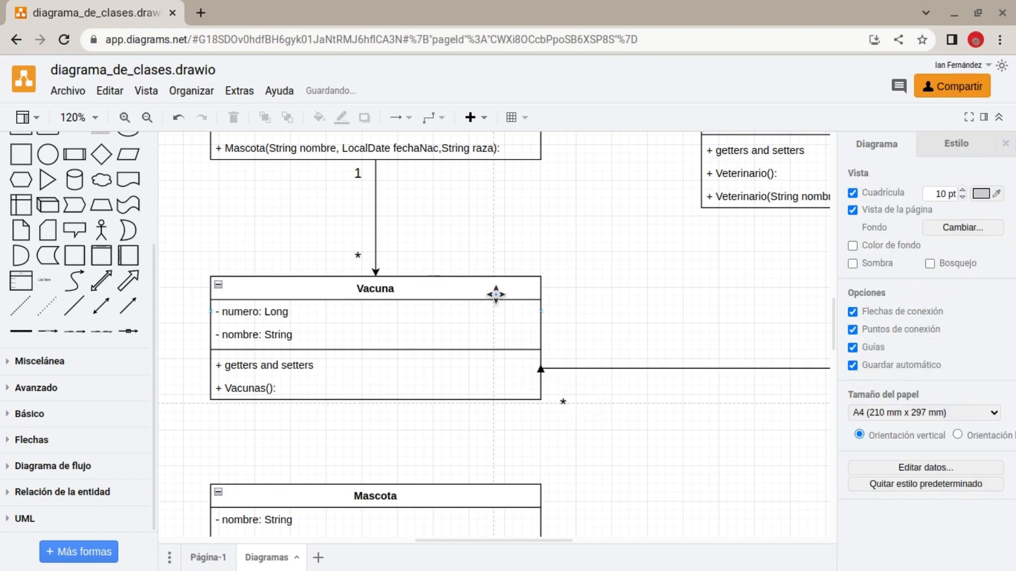
pyautogui.moveTo(496, 295)
pyautogui.mouseDown()
pyautogui.moveTo(479, 303)
pyautogui.moveTo(489, 310)
pyautogui.mouseUp()
pyautogui.moveTo(563, 402); pyautogui.dragTo(551, 386)
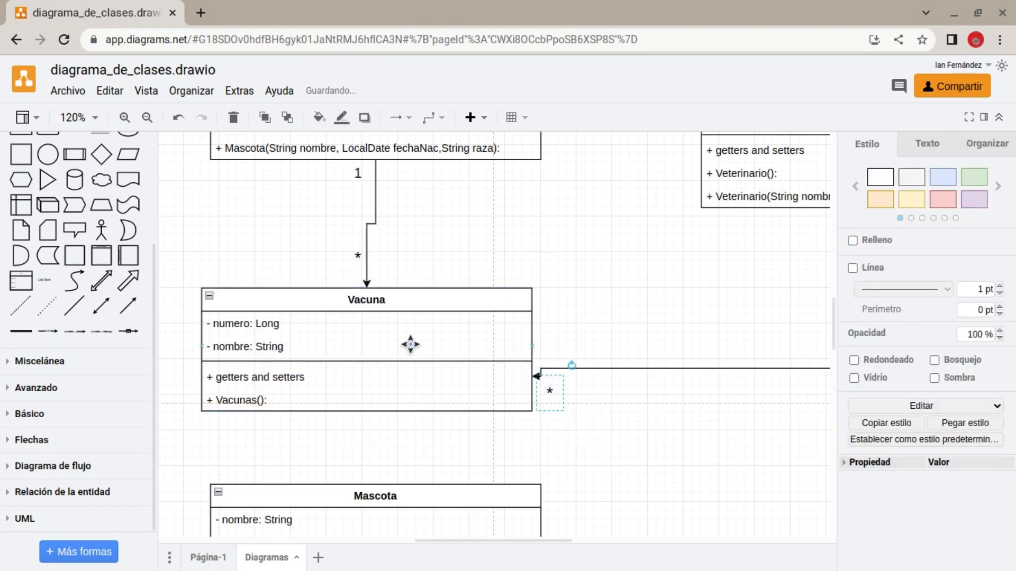
pyautogui.click(635, 380)
# Remove the arrowhead at the Veterinario end of the Vacuna connector, keeping the relationship directed towards Vacuna
pyautogui.hscroll(10, 657, 322)
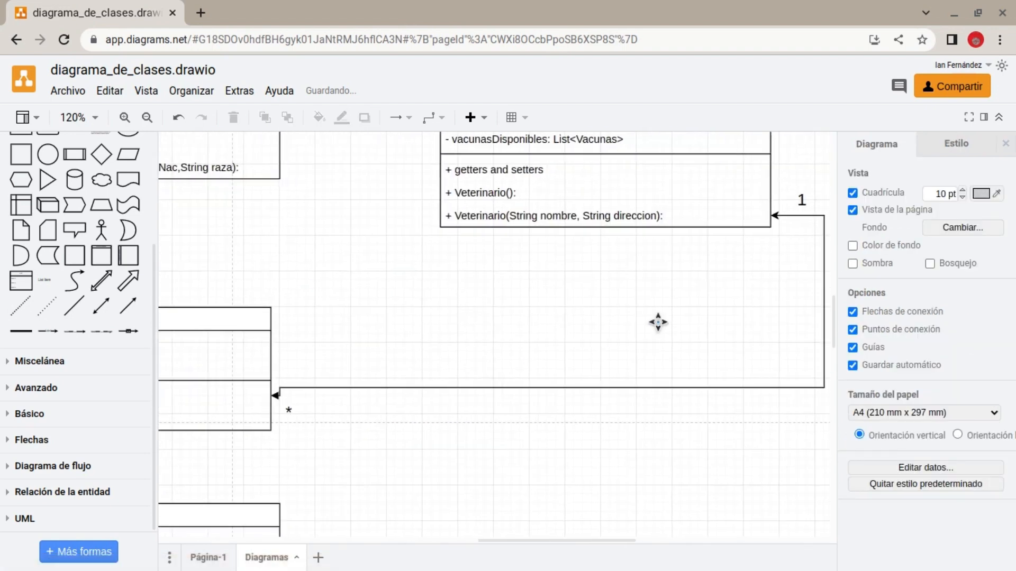
pyautogui.click(599, 307)
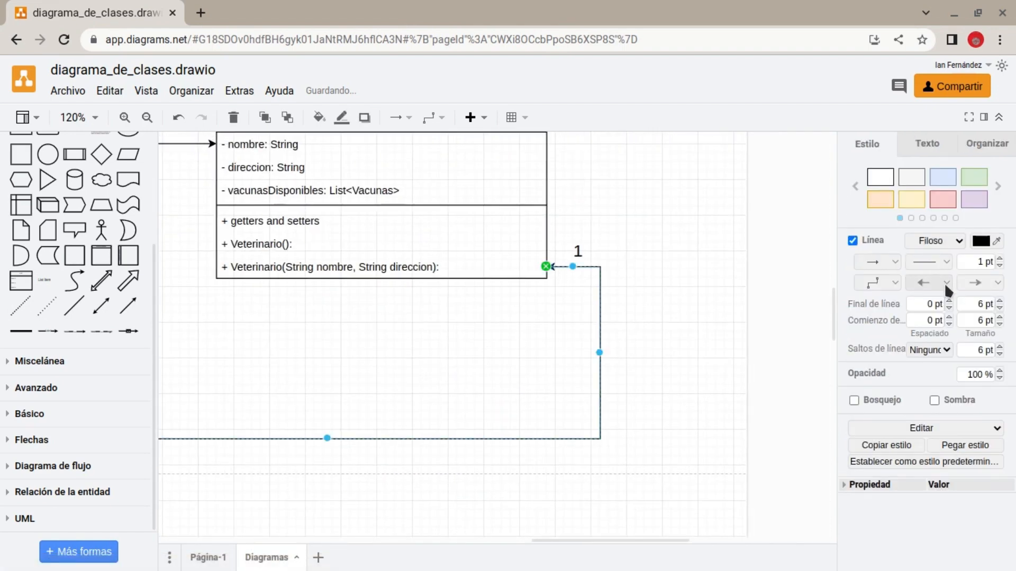
pyautogui.click(926, 283)
pyautogui.click(926, 71)
pyautogui.click(926, 282)
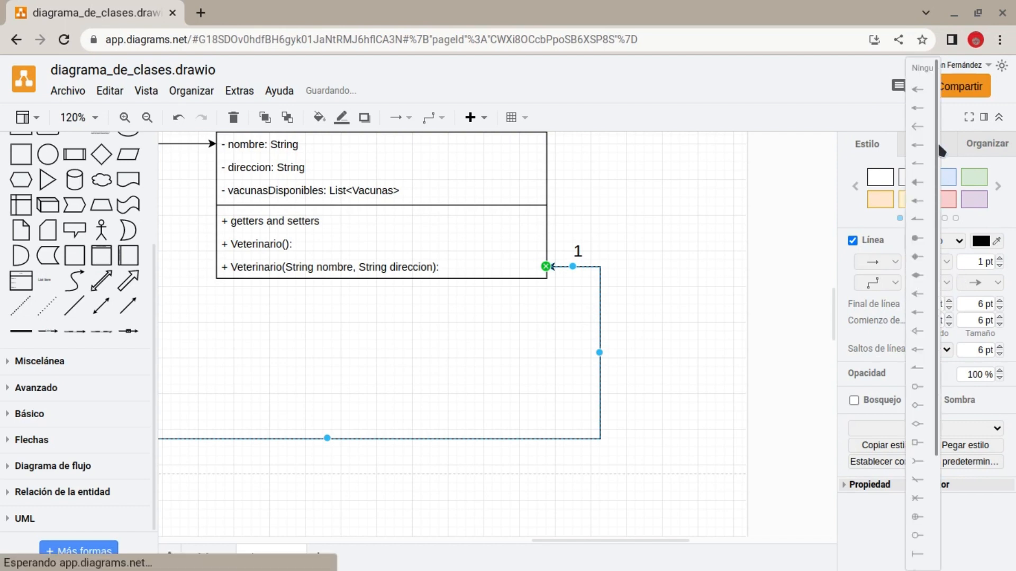
pyautogui.click(917, 93)
pyautogui.click(996, 283)
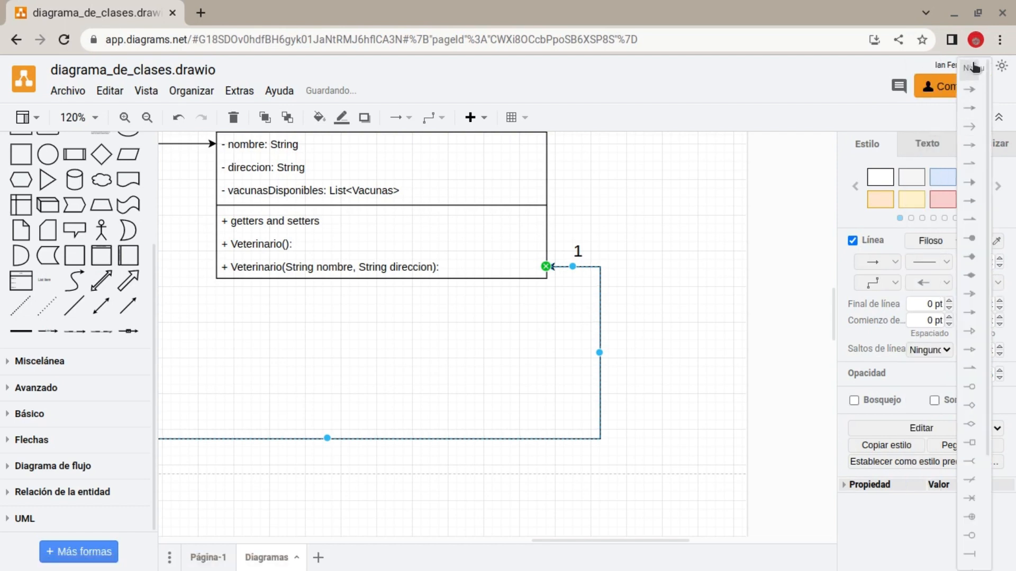
pyautogui.click(976, 71)
pyautogui.click(760, 241)
# Compare the Vacuna and Veterinario classes, checking the attributes on each side of the one-way relationship
pyautogui.hscroll(-7, 493, 358)
pyautogui.scroll(-1, 493, 357)
pyautogui.click(425, 309)
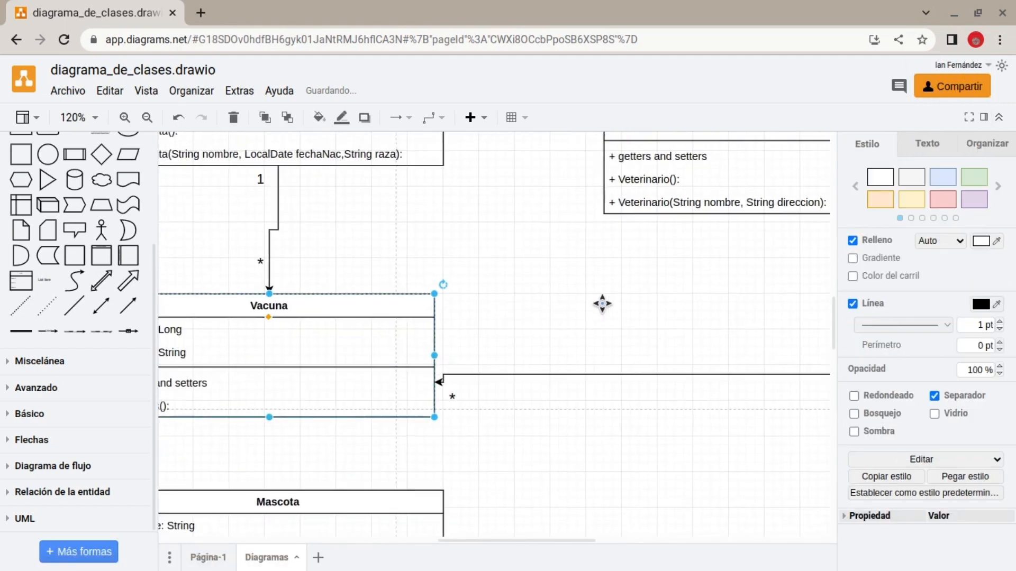
pyautogui.scroll(3, 587, 296)
pyautogui.hscroll(4, 588, 296)
pyautogui.click(623, 227)
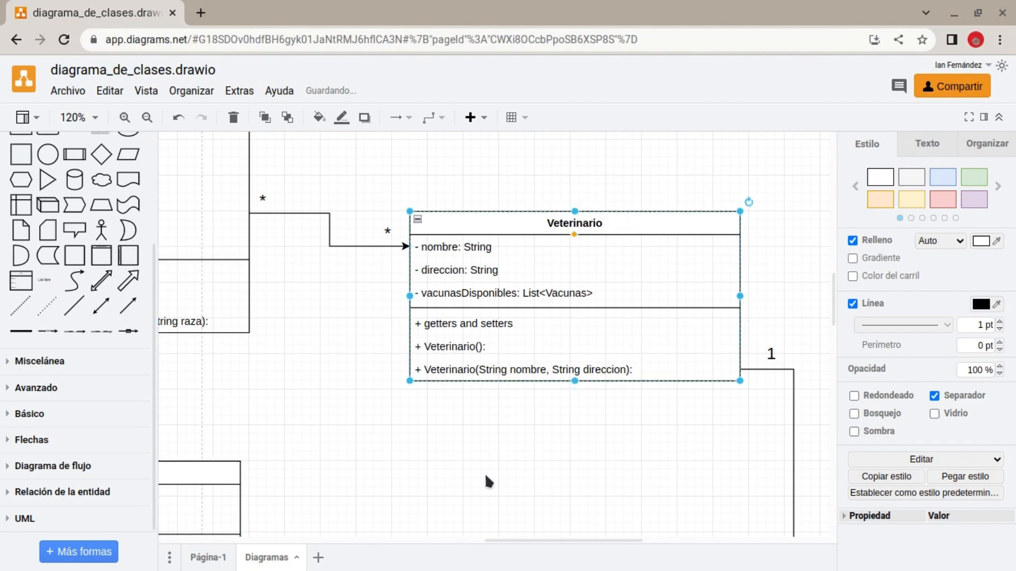
pyautogui.moveTo(477, 484); pyautogui.dragTo(686, 316)
pyautogui.click(431, 300)
pyautogui.moveTo(348, 392); pyautogui.dragTo(501, 302)
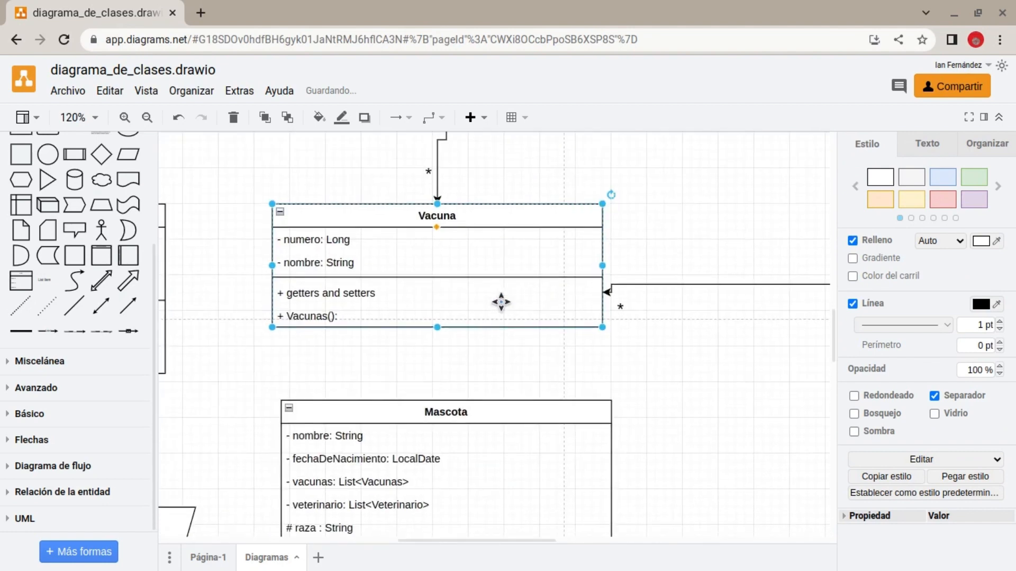
pyautogui.moveTo(475, 346); pyautogui.dragTo(526, 349)
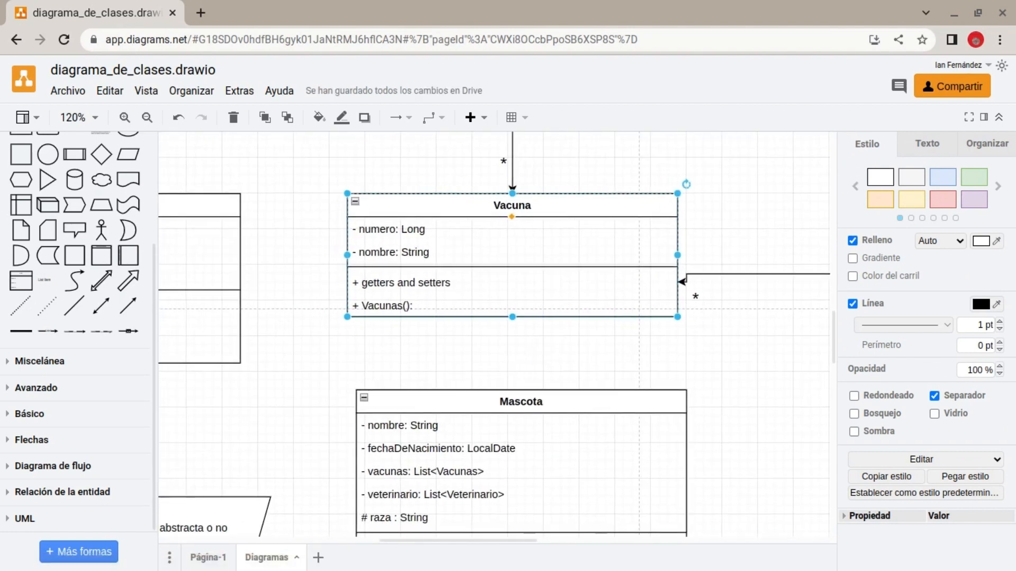
# Examine the Mascota class in the HERENCIA section, highlighting its attributes and methods
pyautogui.moveTo(385, 425); pyautogui.dragTo(587, 251)
pyautogui.scroll(-1, 588, 251)
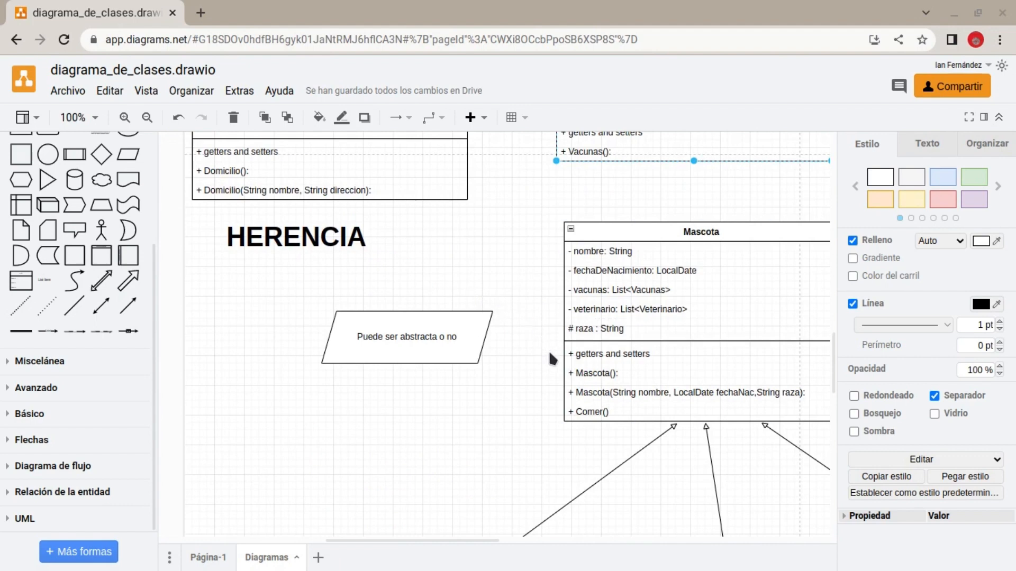
pyautogui.moveTo(553, 363); pyautogui.dragTo(526, 339)
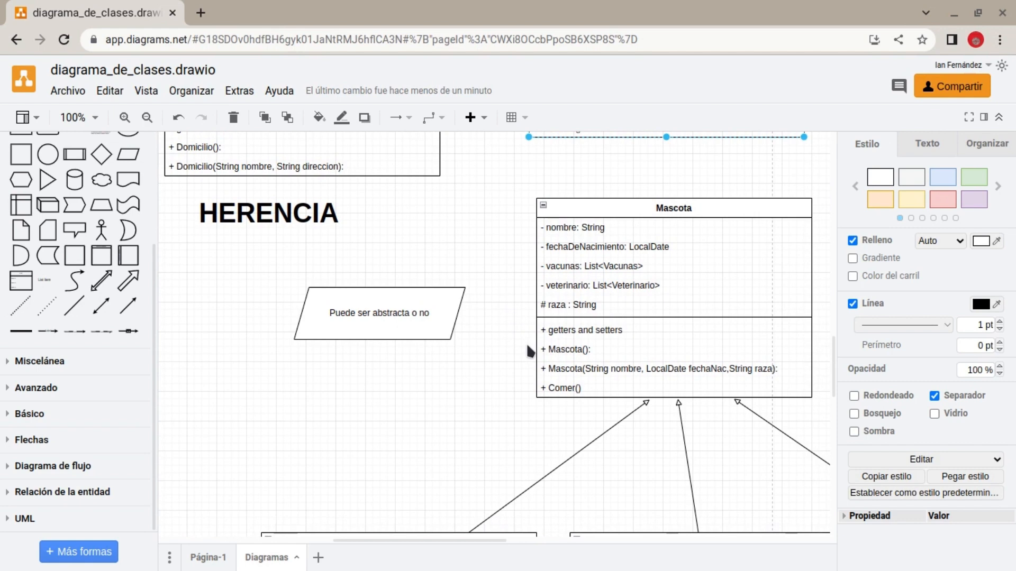
pyautogui.rightClick(483, 366)
pyautogui.click(490, 322)
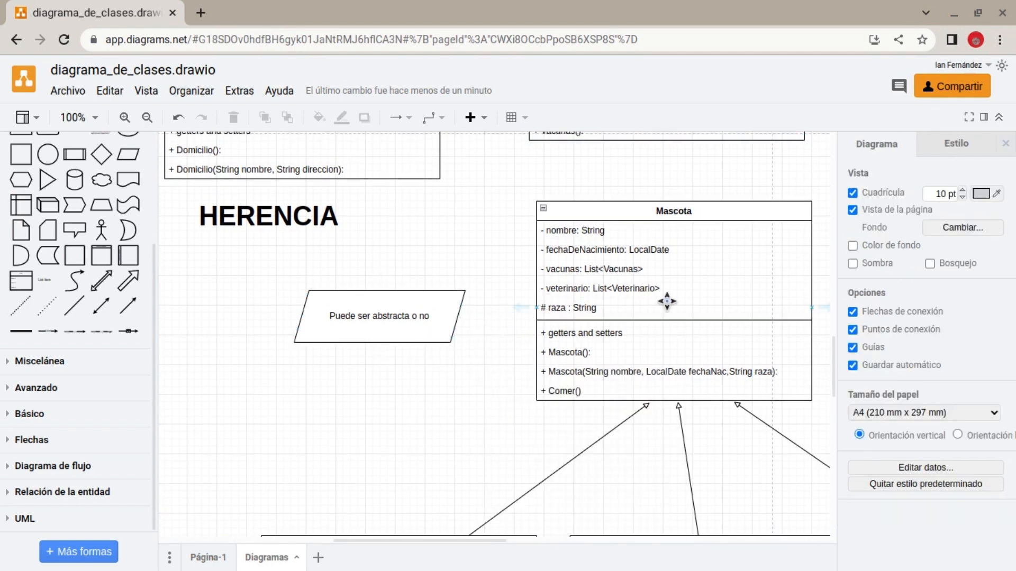
pyautogui.moveTo(523, 185); pyautogui.dragTo(814, 406)
pyautogui.scroll(-2, 551, 479)
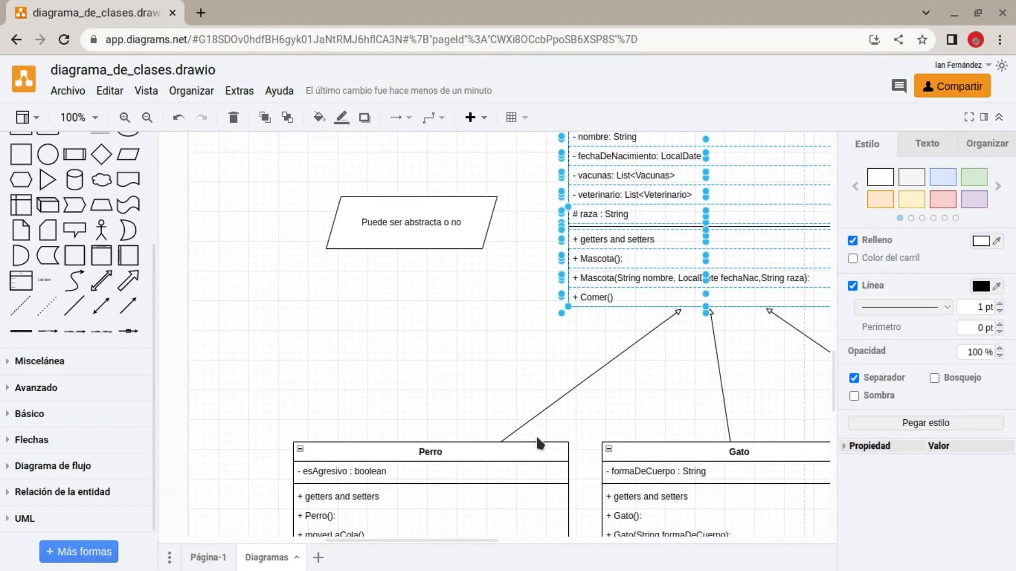
pyautogui.click(538, 444)
pyautogui.scroll(3, 615, 376)
pyautogui.hscroll(2, 615, 377)
pyautogui.click(621, 263)
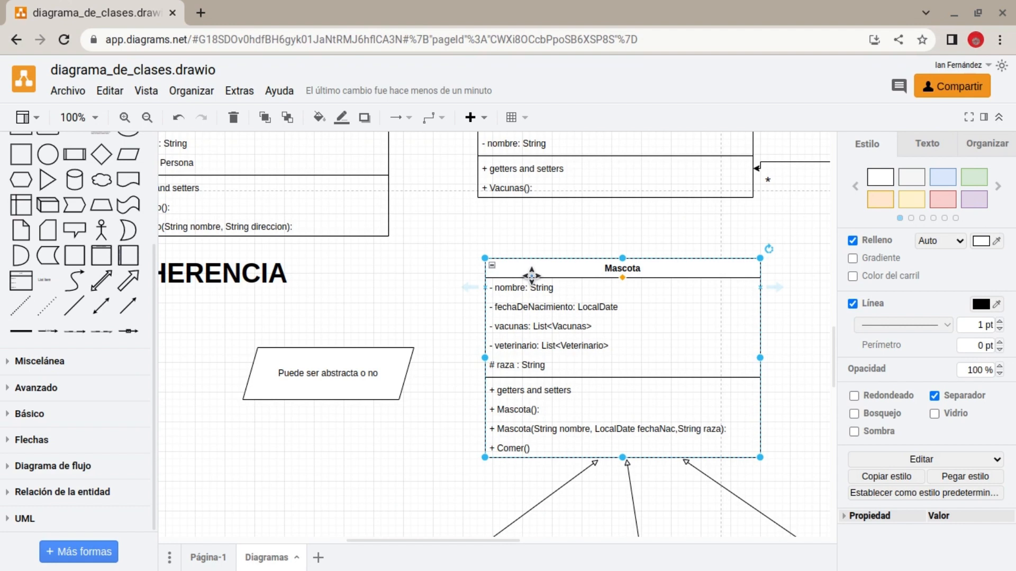
pyautogui.click(469, 234)
pyautogui.hscroll(1, 468, 236)
pyautogui.scroll(-1, 468, 235)
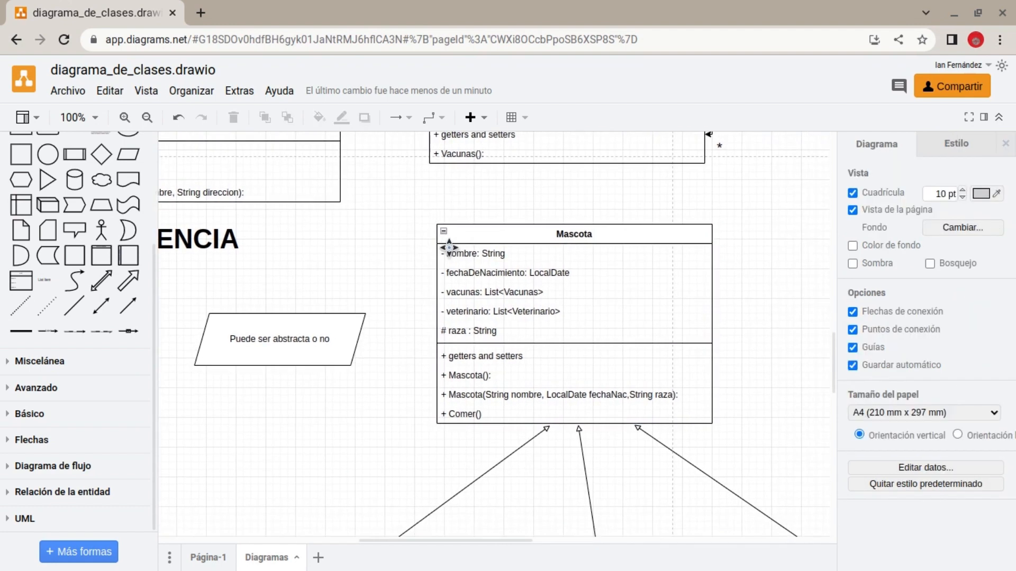
pyautogui.moveTo(382, 197); pyautogui.dragTo(321, 192)
pyautogui.click(787, 432)
pyautogui.moveTo(348, 229); pyautogui.dragTo(169, 212)
pyautogui.click(429, 251)
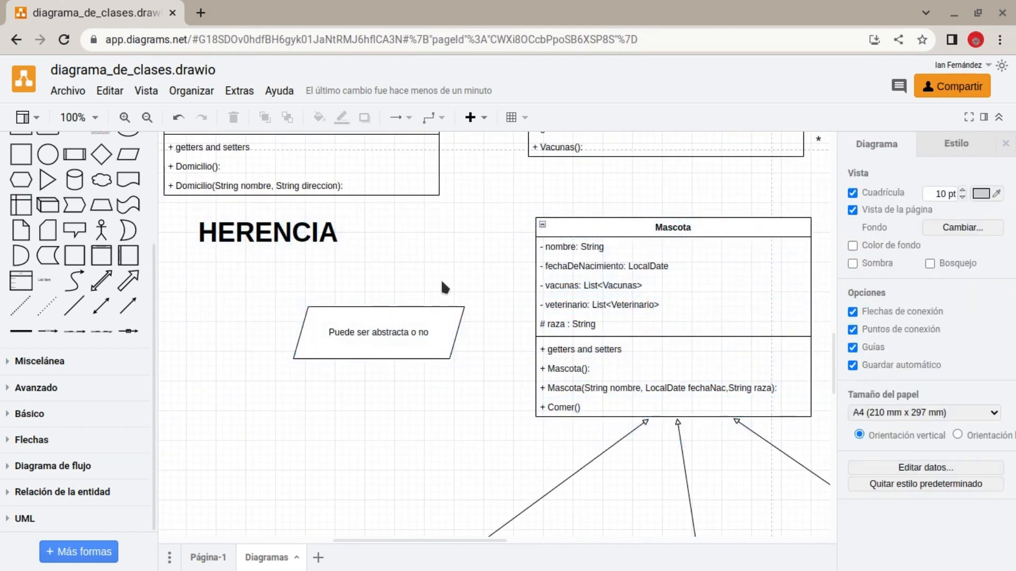
pyautogui.moveTo(442, 287); pyautogui.dragTo(436, 177)
pyautogui.moveTo(474, 335); pyautogui.dragTo(401, 421)
pyautogui.click(487, 192)
pyautogui.click(384, 386)
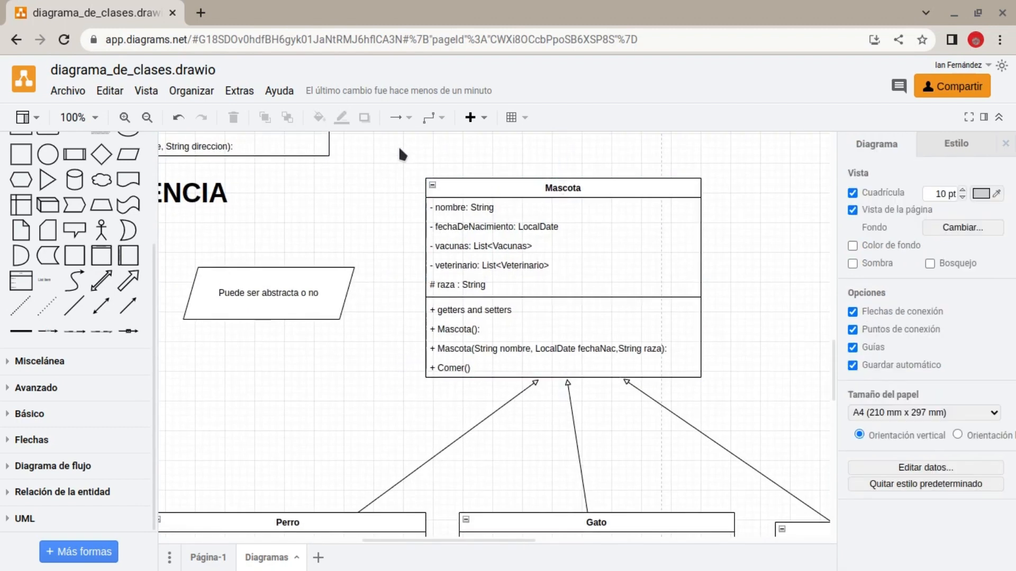
pyautogui.moveTo(398, 147); pyautogui.dragTo(388, 168)
pyautogui.click(739, 390)
pyautogui.click(369, 415)
pyautogui.moveTo(370, 415); pyautogui.dragTo(414, 336)
# Examine how the Perro, Gato and Ave classes inherit from Mascota, selecting the classes and following the inheritance arrows
pyautogui.click(420, 429)
pyautogui.scroll(-2, 518, 376)
pyautogui.hscroll(2, 518, 376)
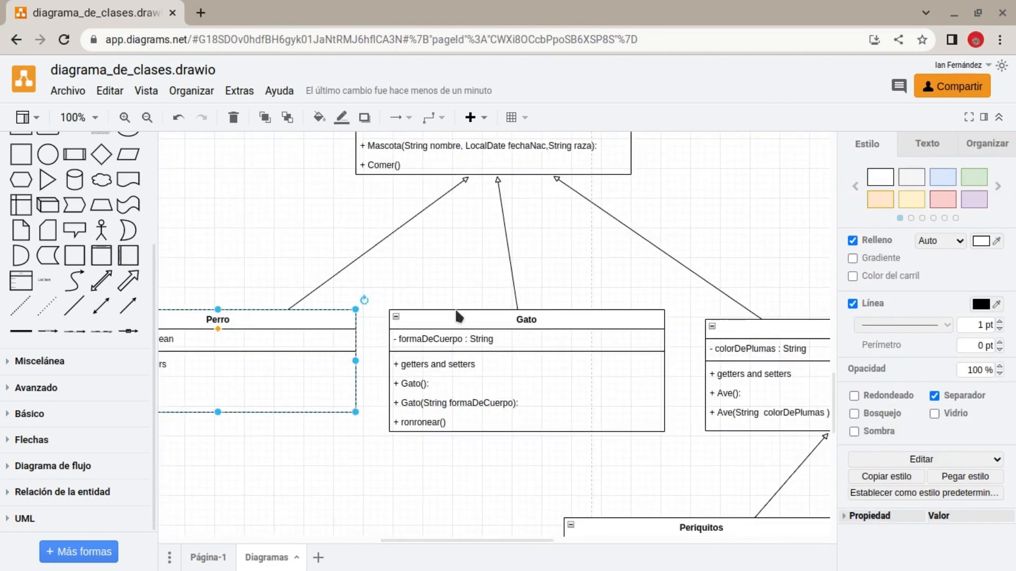
pyautogui.click(501, 320)
pyautogui.moveTo(670, 318); pyautogui.dragTo(692, 359)
pyautogui.click(604, 332)
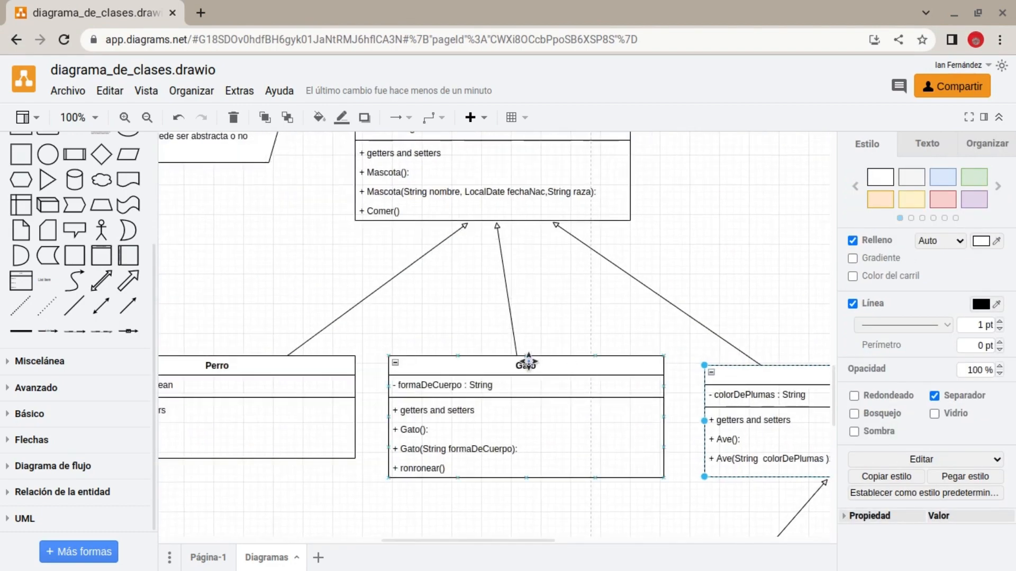
pyautogui.click(528, 364)
pyautogui.scroll(3, 401, 397)
pyautogui.hscroll(-1, 401, 397)
pyautogui.click(535, 178)
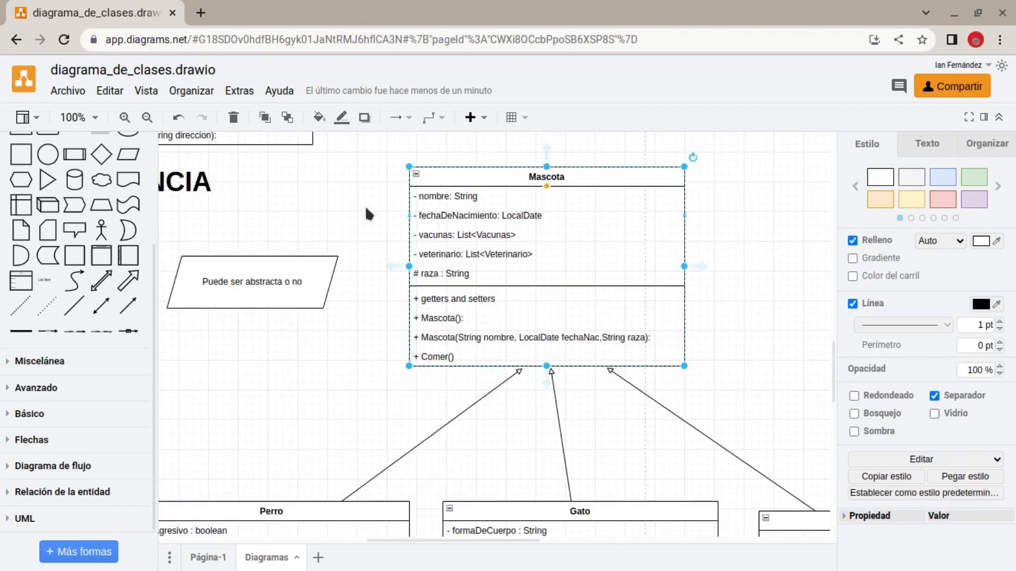
pyautogui.scroll(-3, 291, 319)
pyautogui.hscroll(-3, 291, 319)
pyautogui.moveTo(265, 323)
pyautogui.mouseDown()
pyautogui.moveTo(474, 474)
pyautogui.moveTo(583, 497)
pyautogui.moveTo(267, 342)
pyautogui.mouseUp()
pyautogui.click(292, 323)
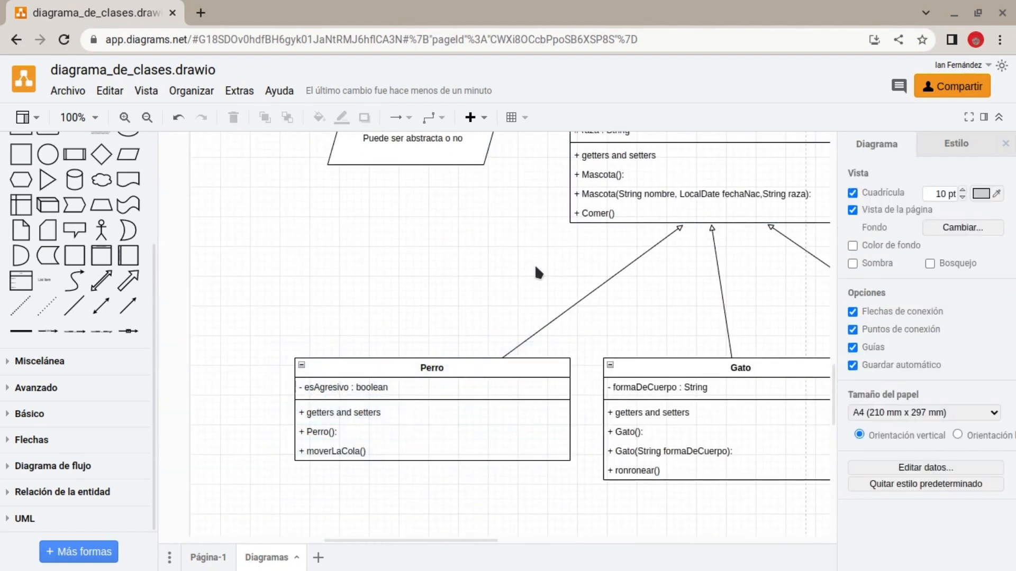
pyautogui.moveTo(601, 260); pyautogui.dragTo(507, 395)
# Go through the members of the Mascota class one by one, from its attributes to its constructors
pyautogui.scroll(1, 614, 250)
pyautogui.hscroll(1, 614, 249)
pyautogui.moveTo(430, 150); pyautogui.dragTo(815, 382)
pyautogui.click(750, 367)
pyautogui.click(525, 214)
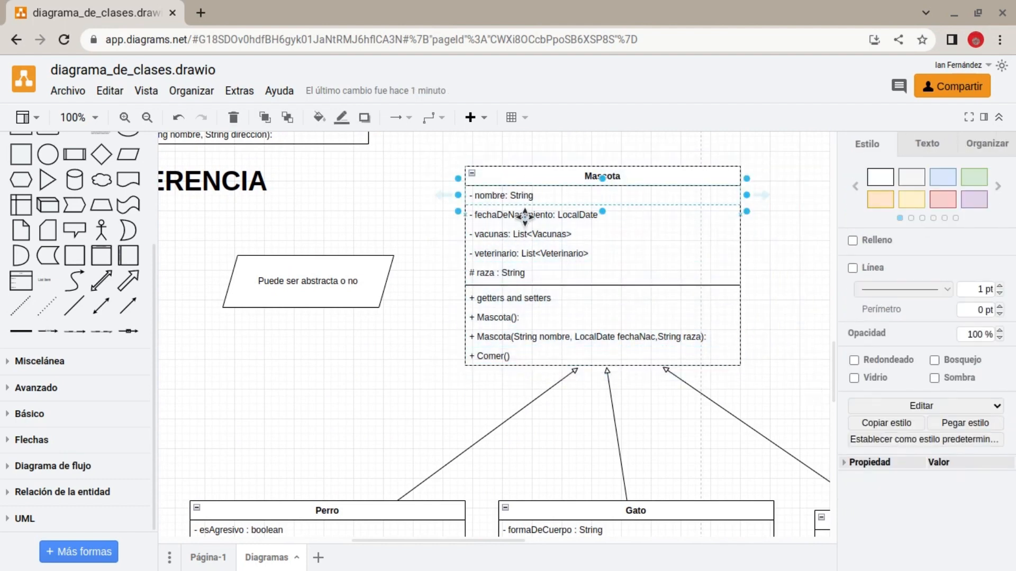
pyautogui.click(529, 253)
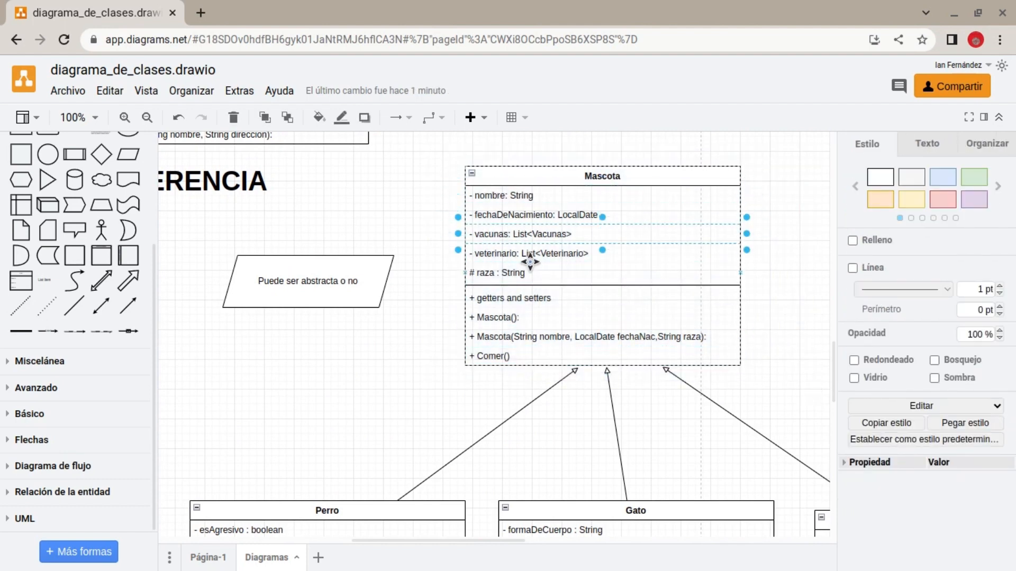
pyautogui.click(525, 273)
pyautogui.click(520, 317)
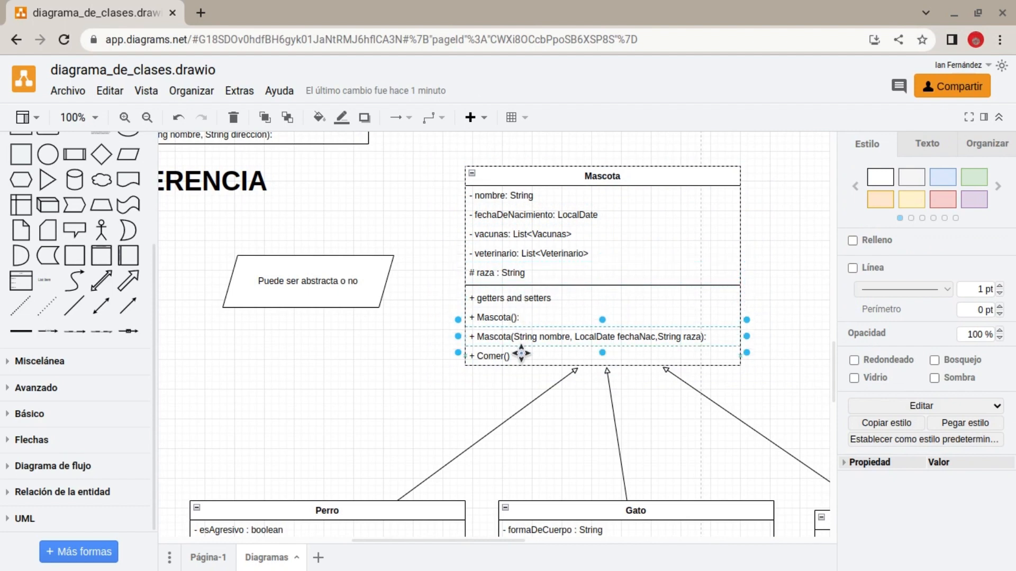